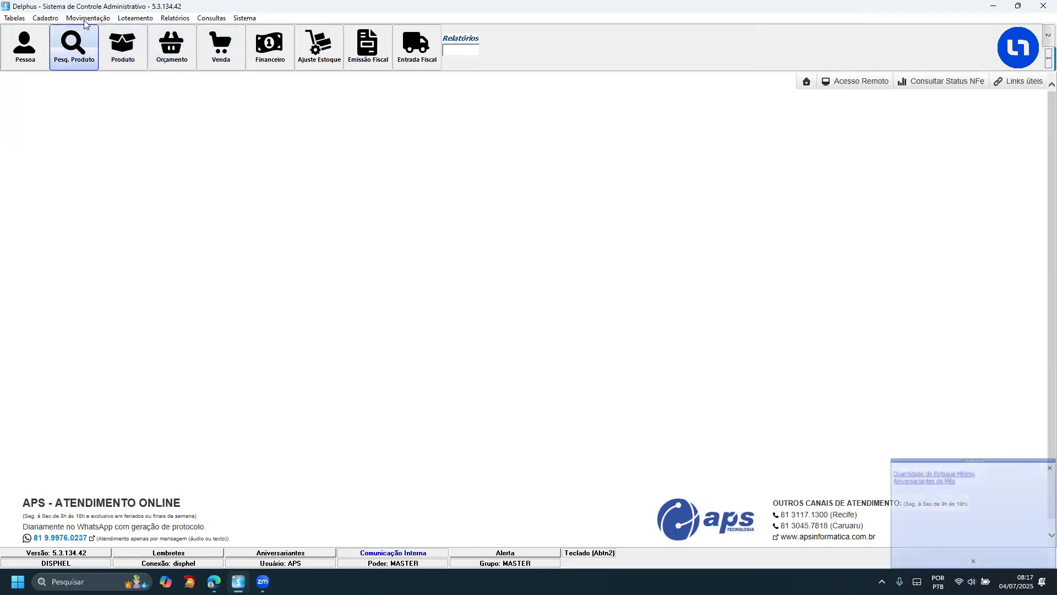
- Open the bank accounts register and load the BB current account with code 3
left_click(83, 19)
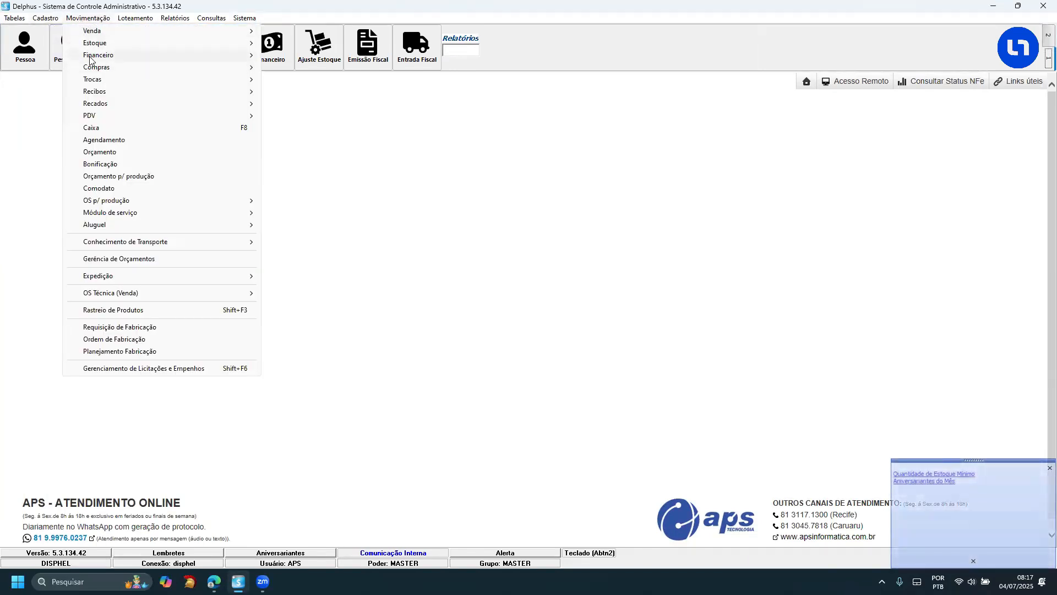
mouse_move(99, 56)
left_click(296, 81)
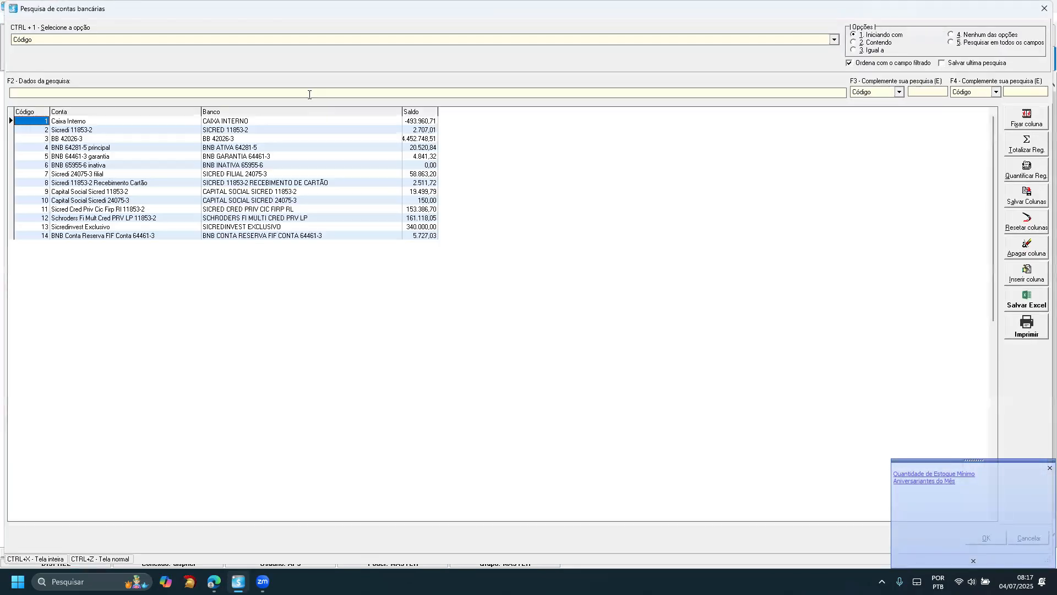
key("Down")
key("Down")
key("Return")
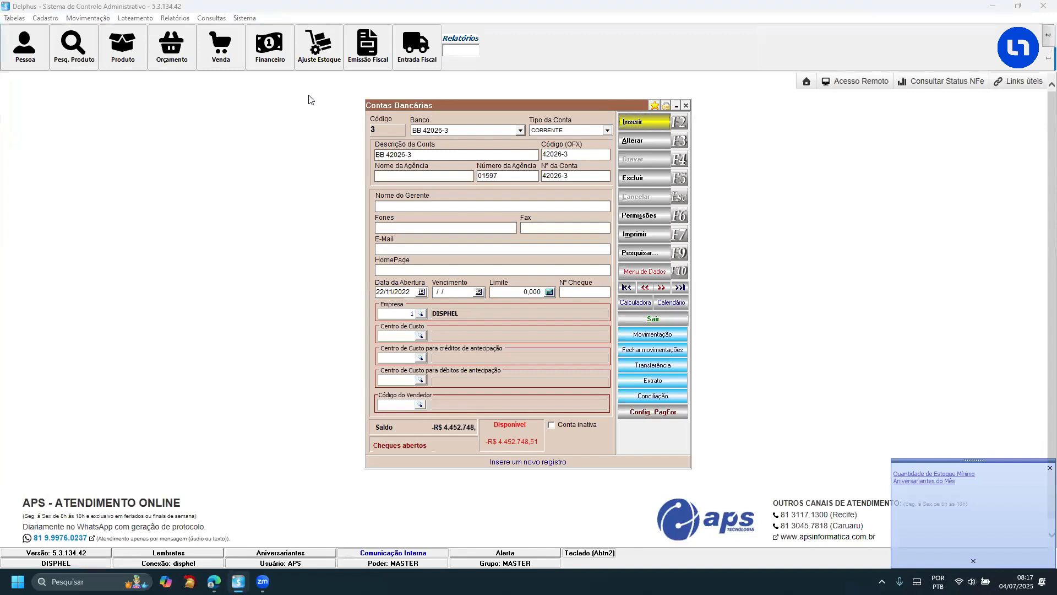
- Put the BB account record in edit mode, select its OFX code, and save the record
left_click(676, 145)
left_click_drag(577, 156, 539, 154)
left_click(545, 157)
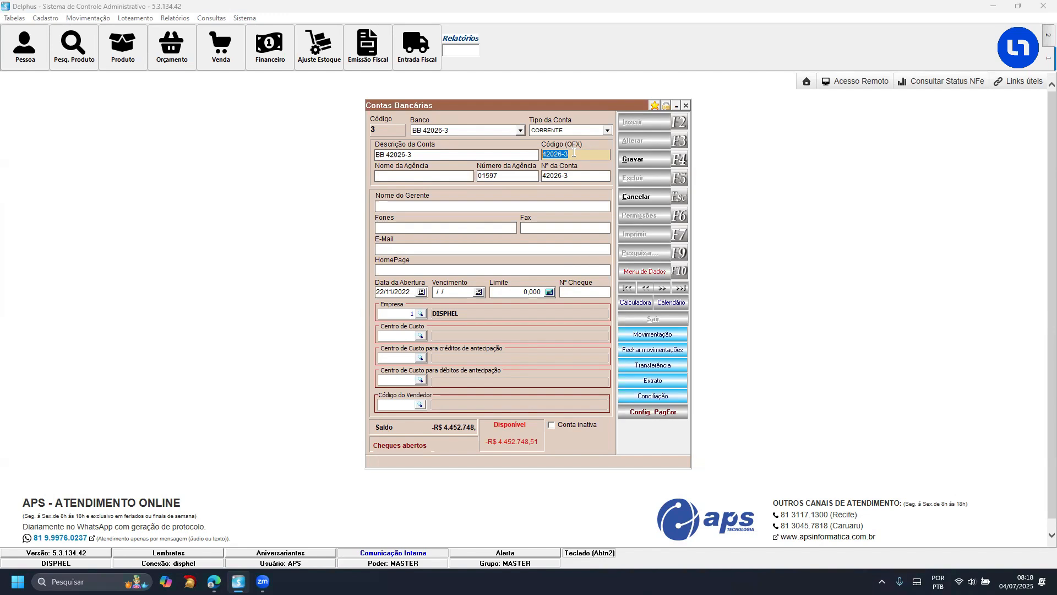
left_click(652, 160)
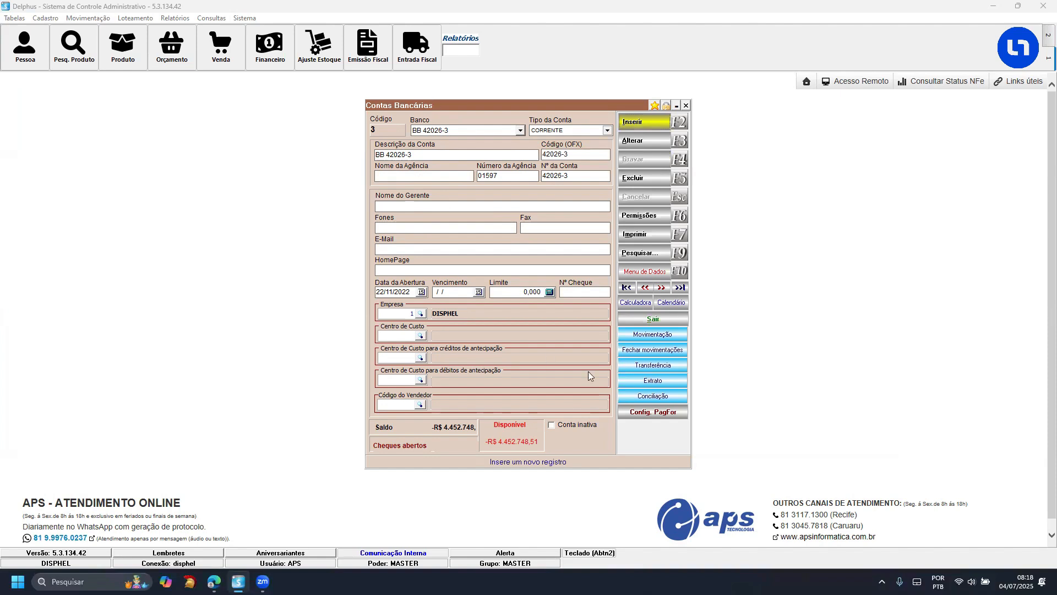
- Open the account's bank reconciliation and set the statement period from 10/05/2025 to 15/05/2025
left_click(643, 397)
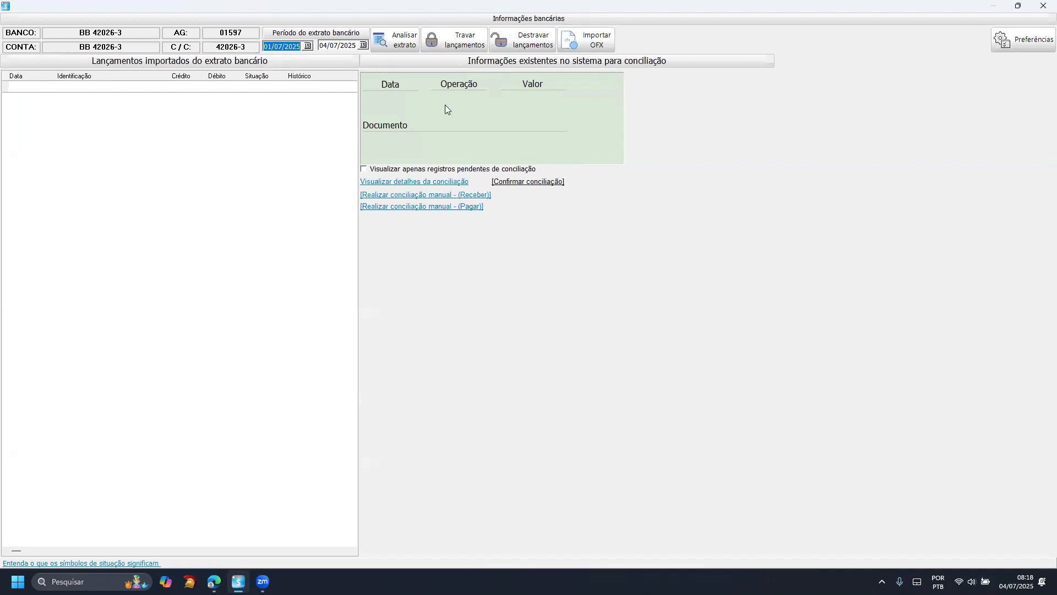
left_click(310, 46)
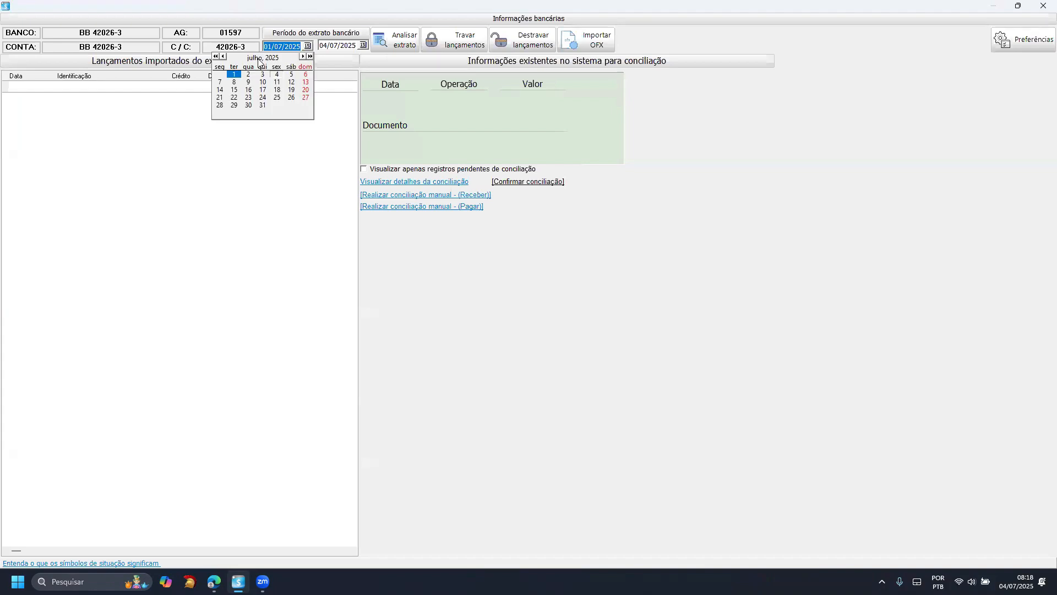
left_click(223, 57)
left_click(223, 56)
left_click(291, 82)
left_click(363, 45)
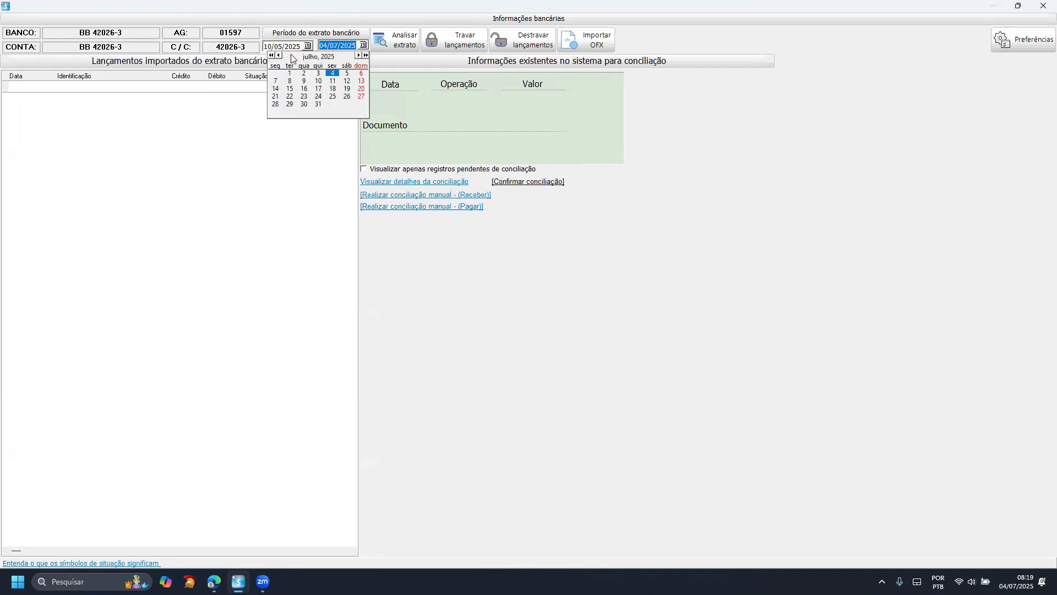
left_click(280, 56)
left_click(279, 55)
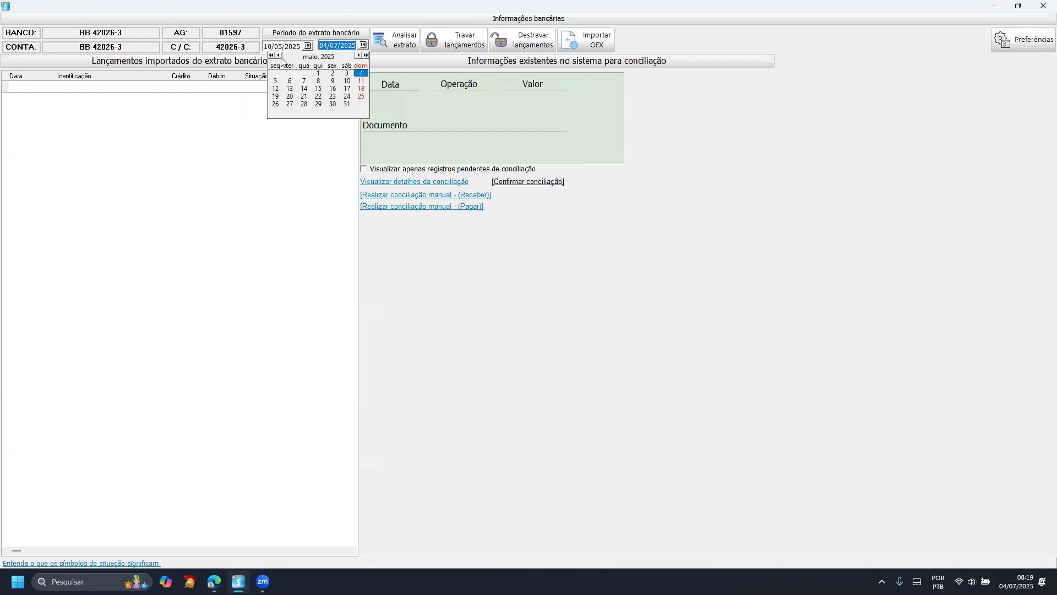
left_click(318, 88)
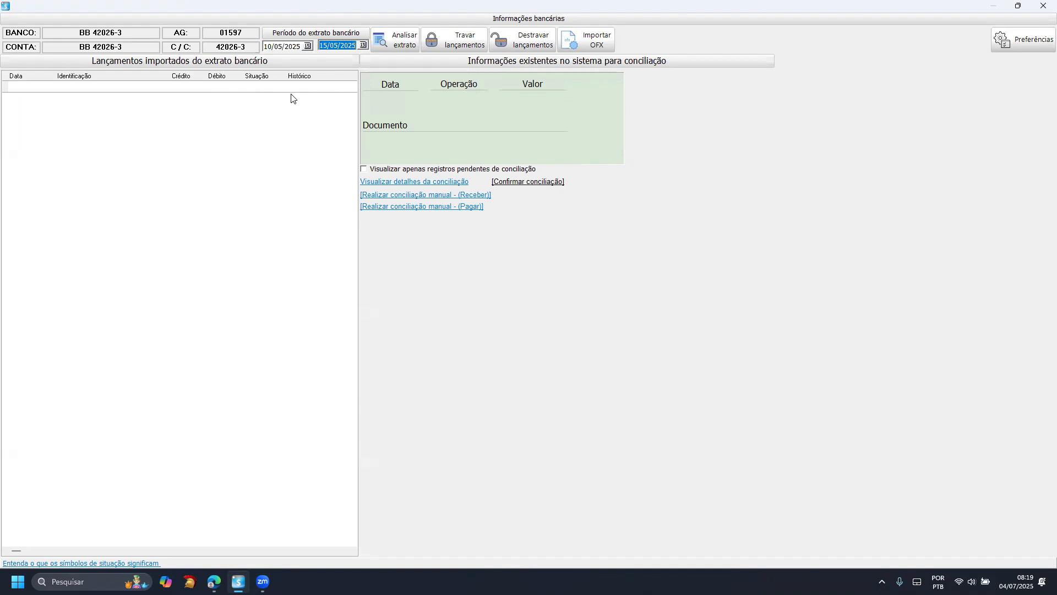
- Reselect 15/05/2025 as the end date of the statement period
left_click(300, 46)
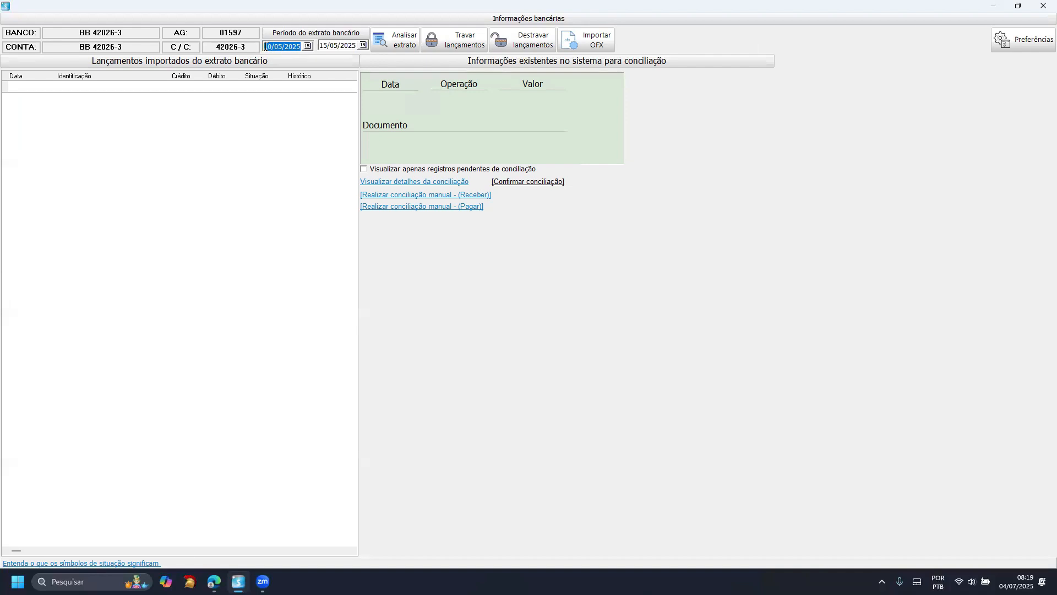
left_click(265, 46)
left_click_drag(293, 47, 255, 46)
left_click(330, 45)
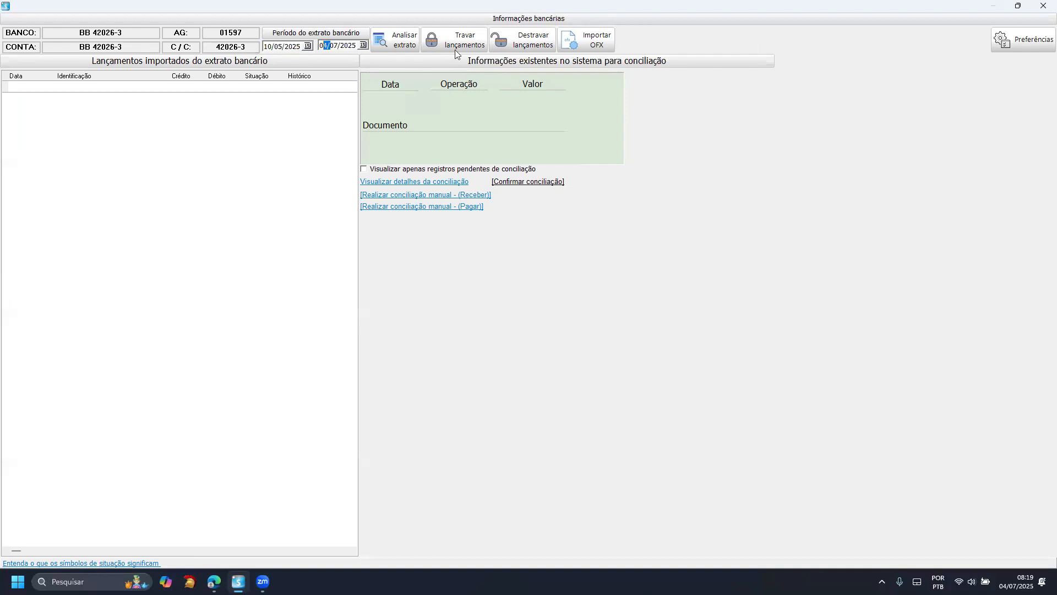
left_click(324, 45)
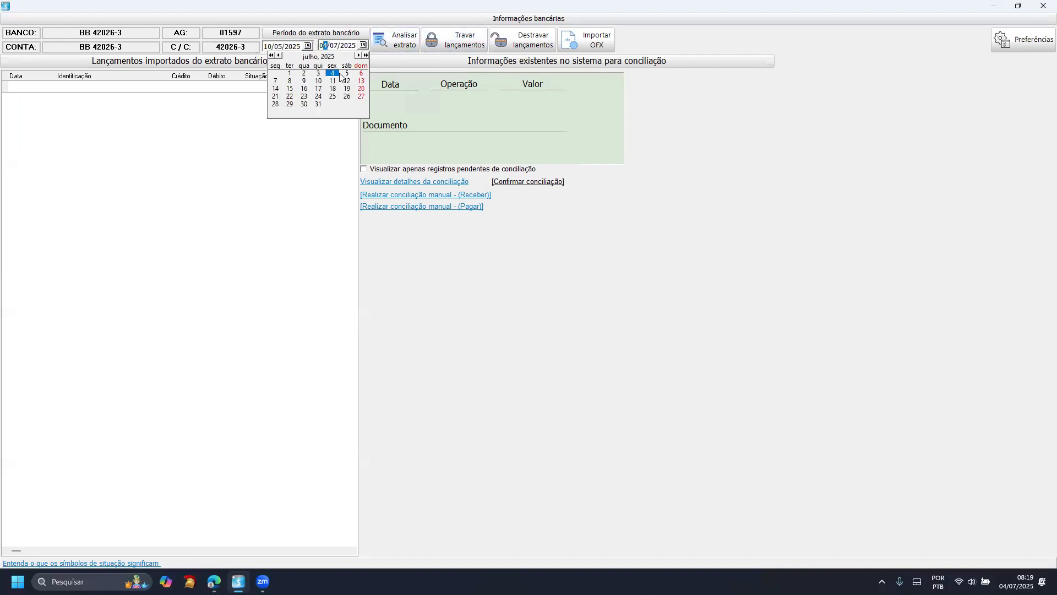
left_click(363, 46)
left_click(279, 56)
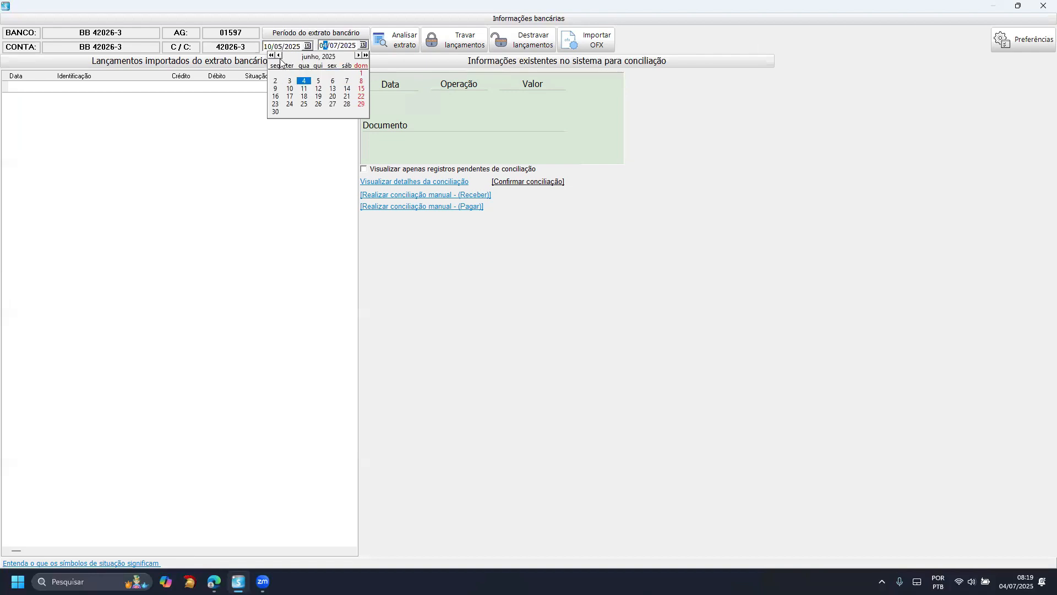
left_click(279, 56)
left_click(317, 89)
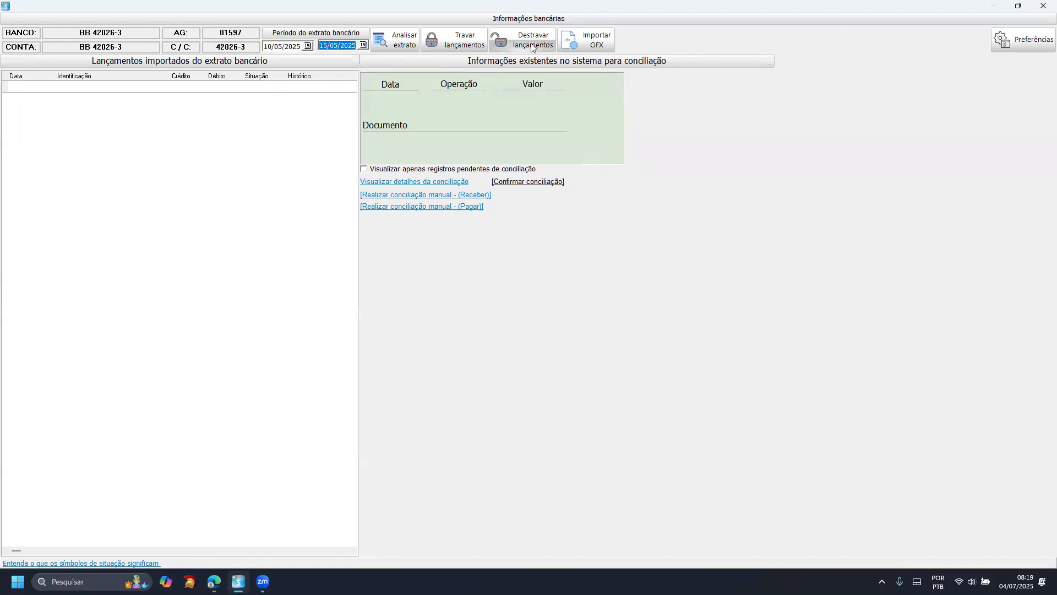
- Load the May 2025 bank statement OFX file from the Downloads folder for import
left_click(590, 41)
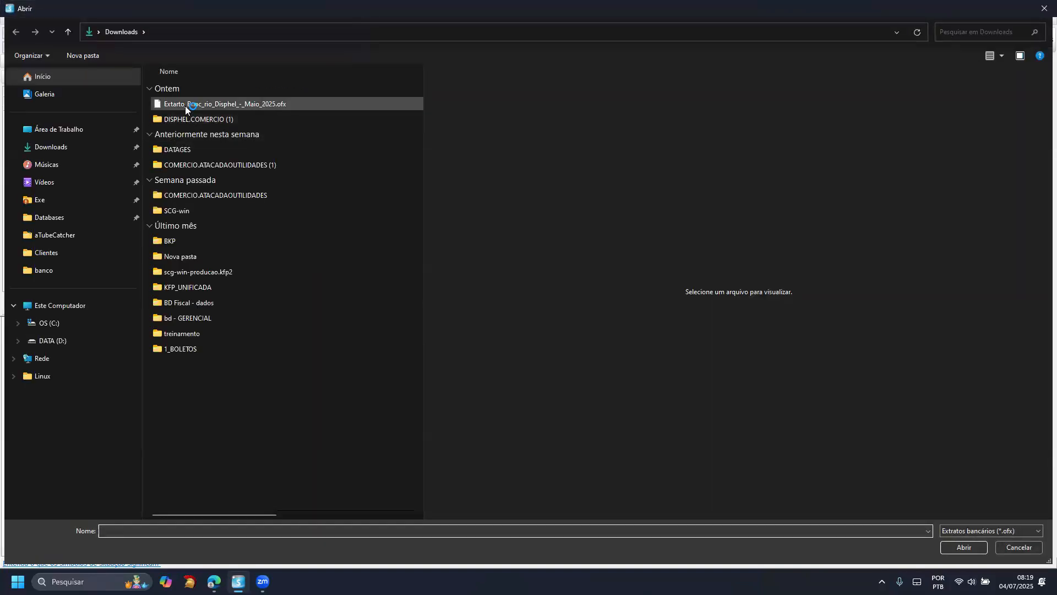
left_click(182, 105)
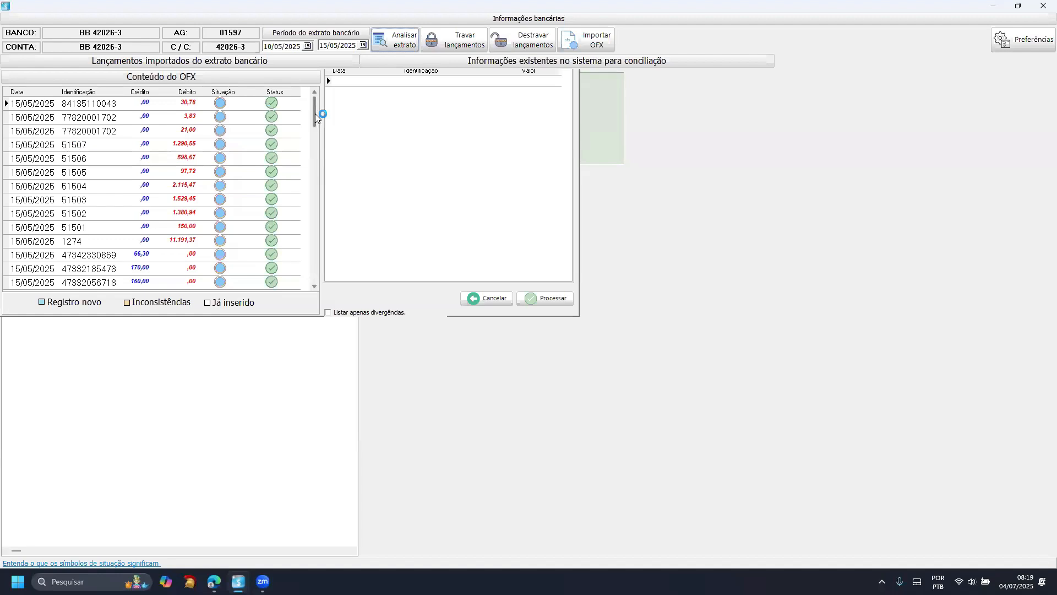
- Examine the OFX content down to the 12/05/2025 entries, checking dates, identifications, credits, debits and situation
left_click_drag(316, 158, 315, 256)
left_click(313, 272)
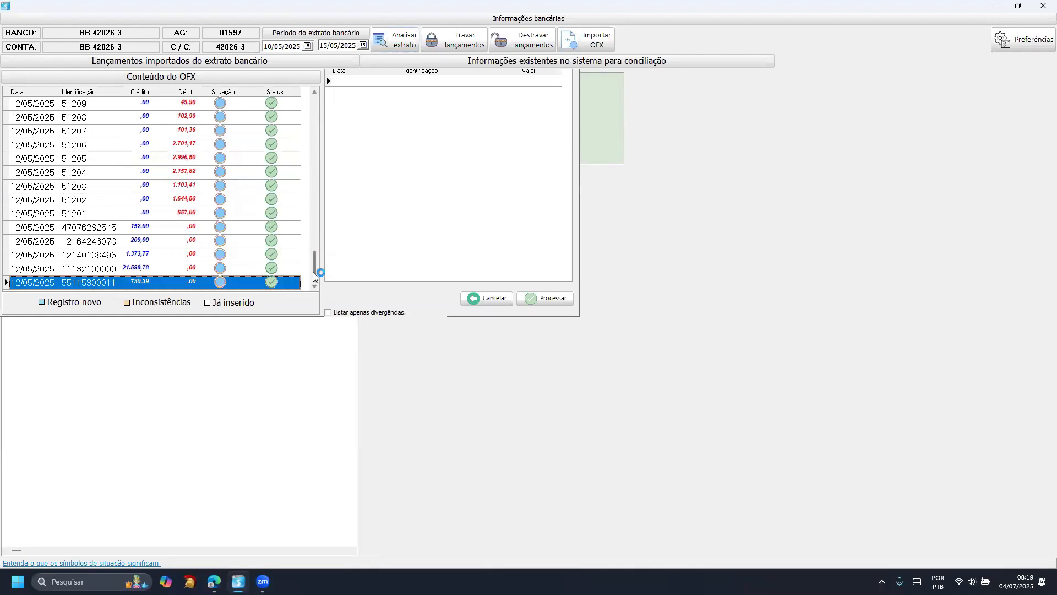
left_click(257, 264)
scroll(257, 265, "up", 4)
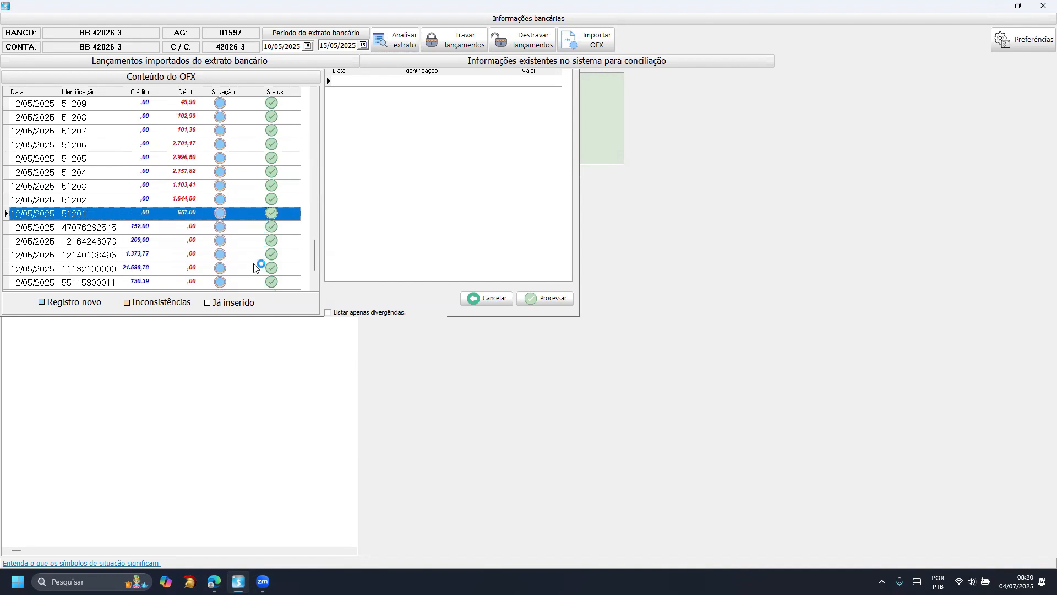
scroll(257, 268, "up", 4)
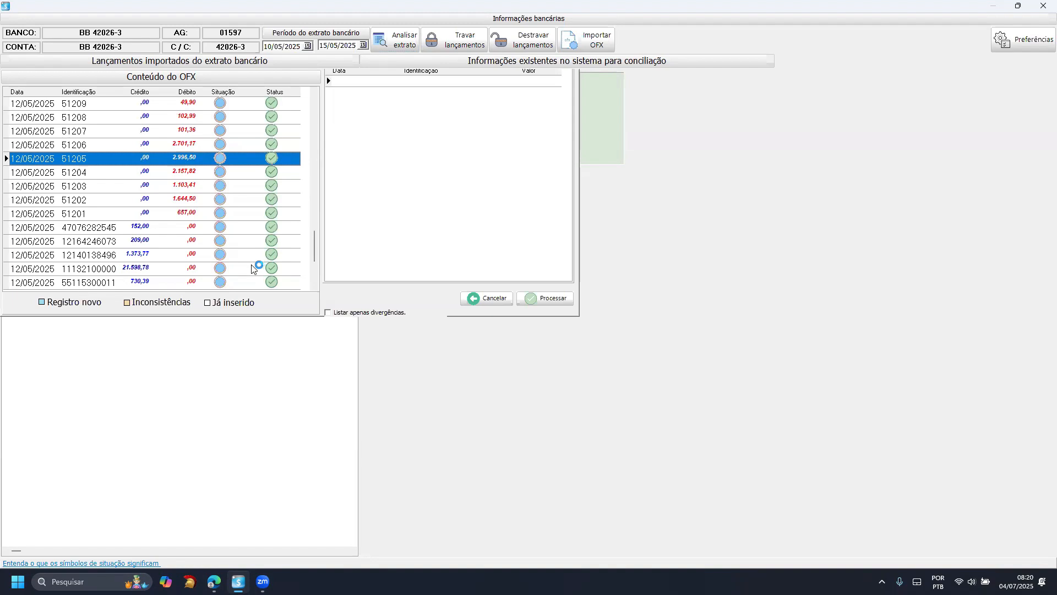
left_click(41, 202)
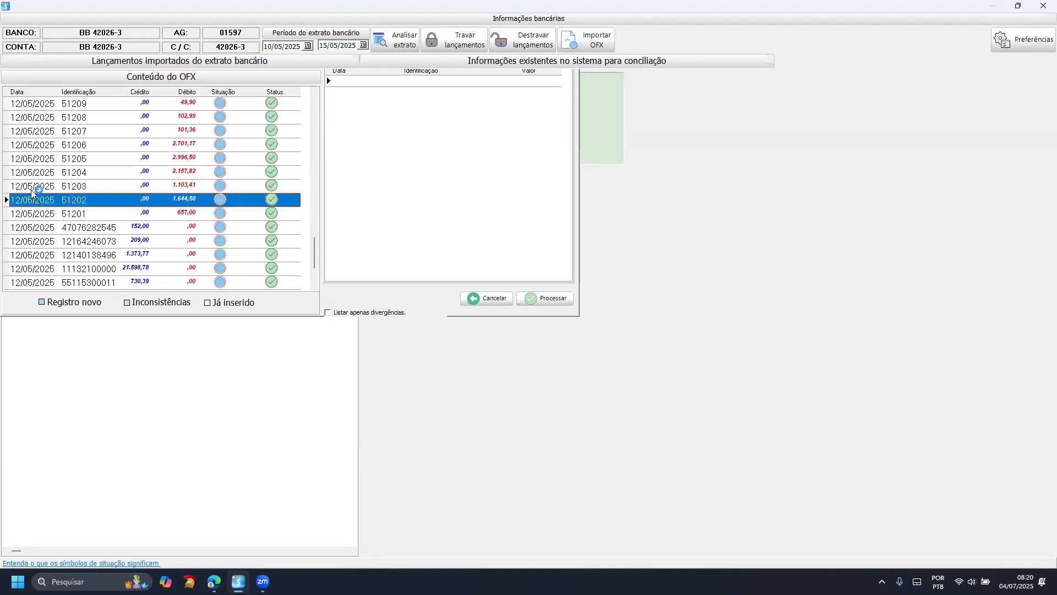
left_click(71, 183)
left_click(83, 176)
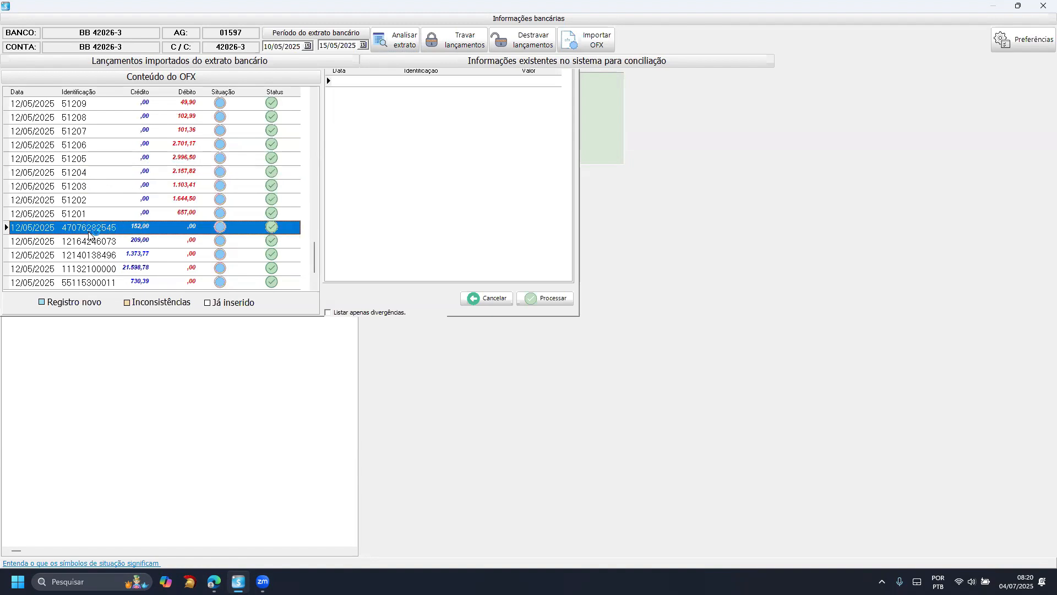
left_click(137, 226)
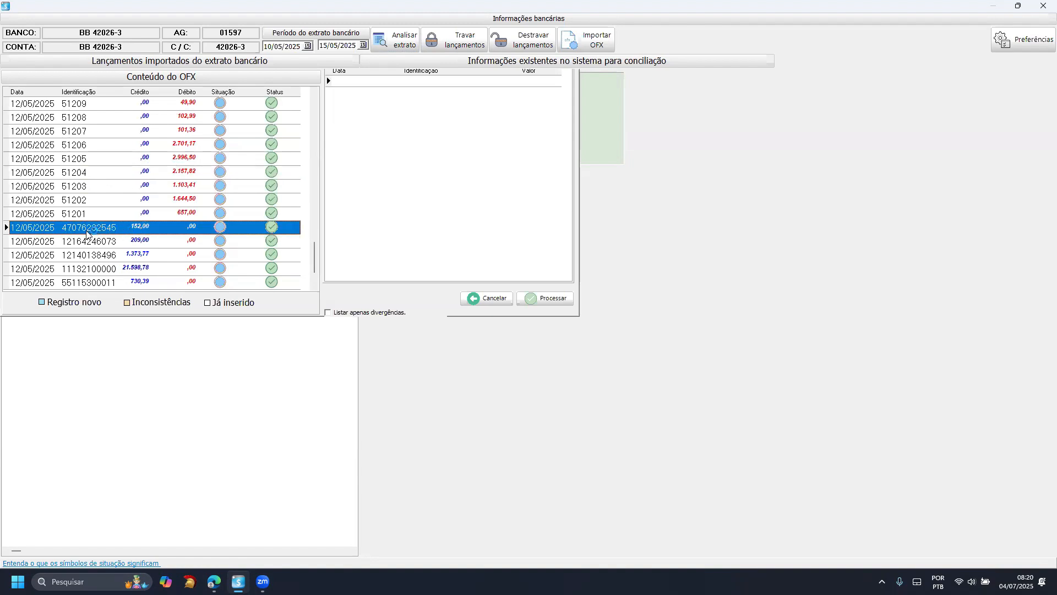
left_click(191, 213)
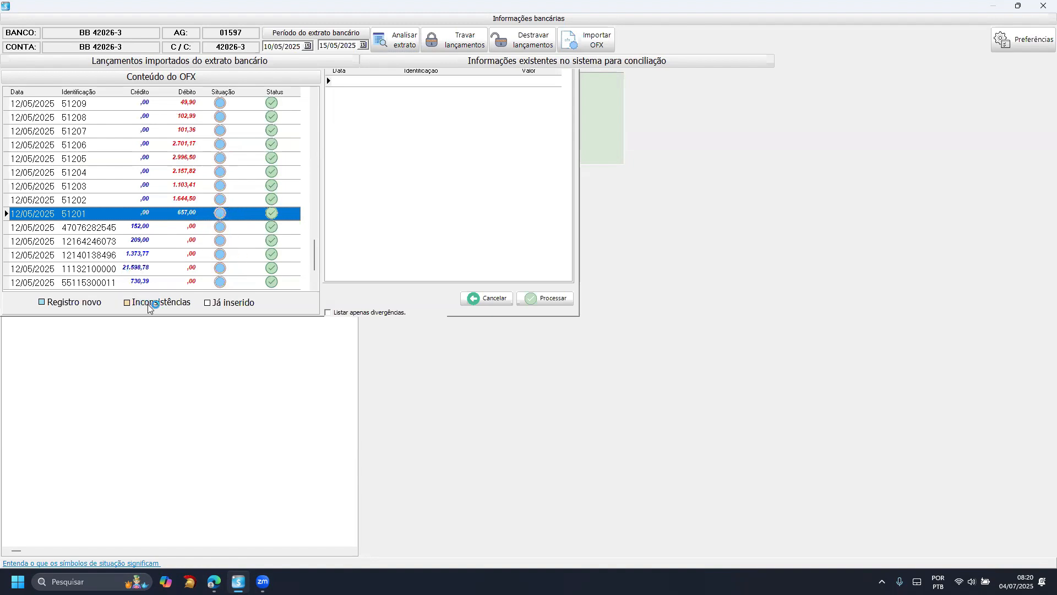
left_click(209, 187)
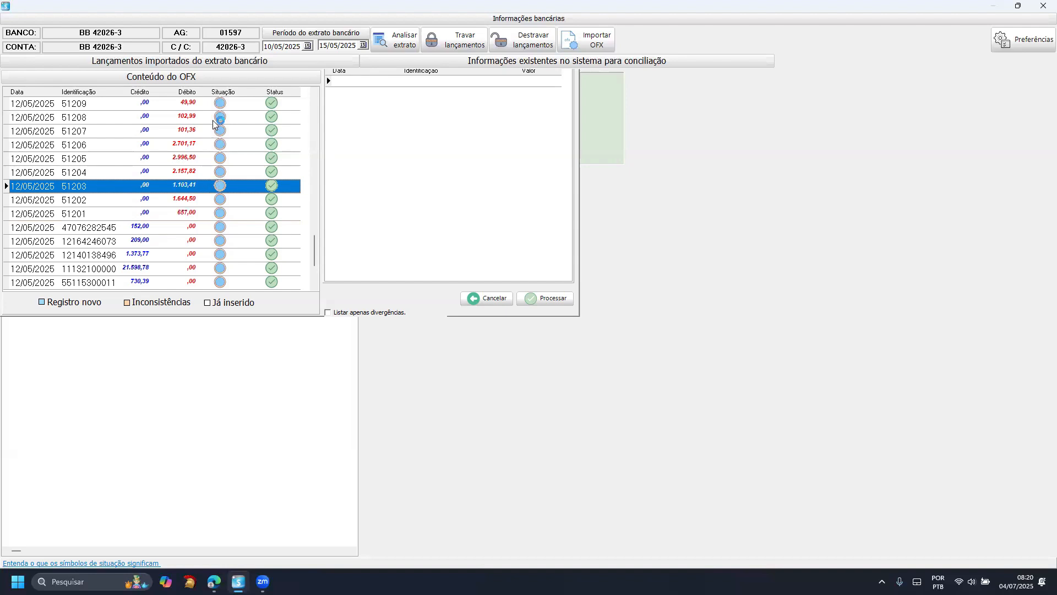
left_click(209, 175)
left_click(207, 156)
left_click(205, 148)
left_click(203, 177)
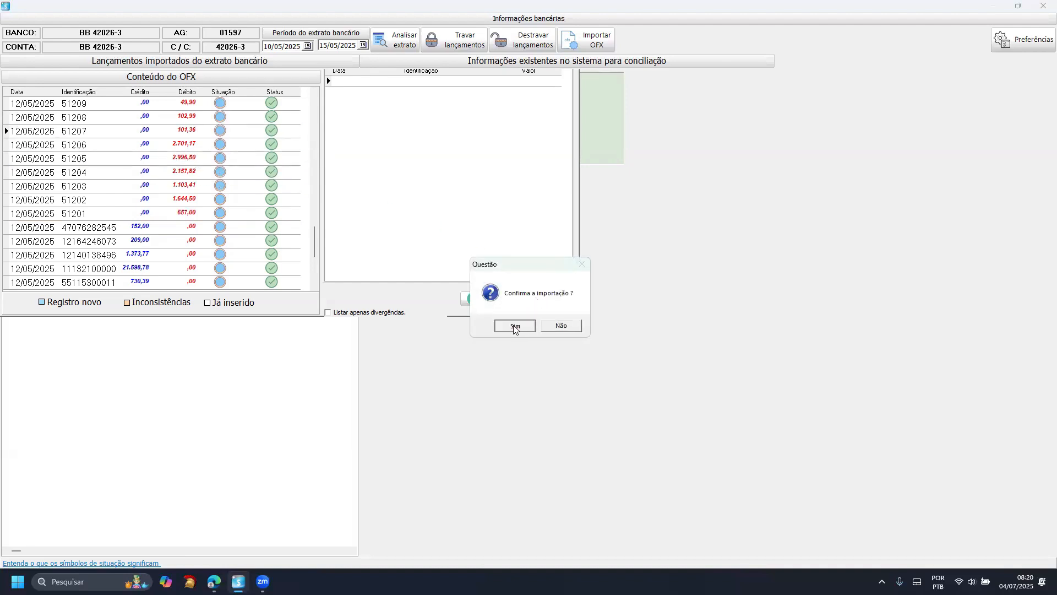
- Confirm the import of the OFX entries and dismiss the completion notice
left_click(514, 325)
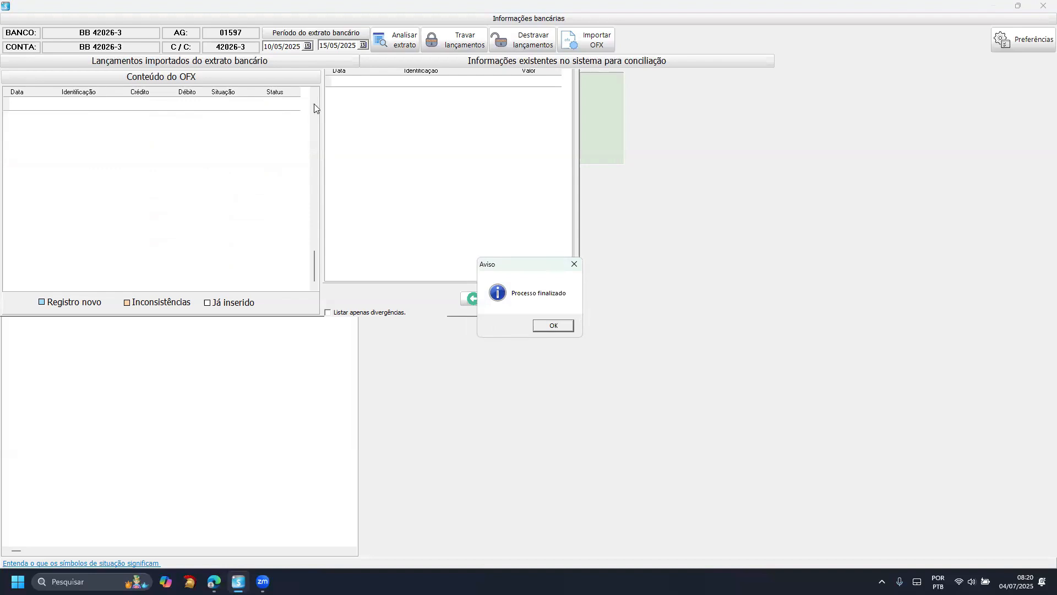
left_click(554, 325)
- Set the statement period's start date to 16/05/2025 and browse the end-date calendar
left_click(308, 45)
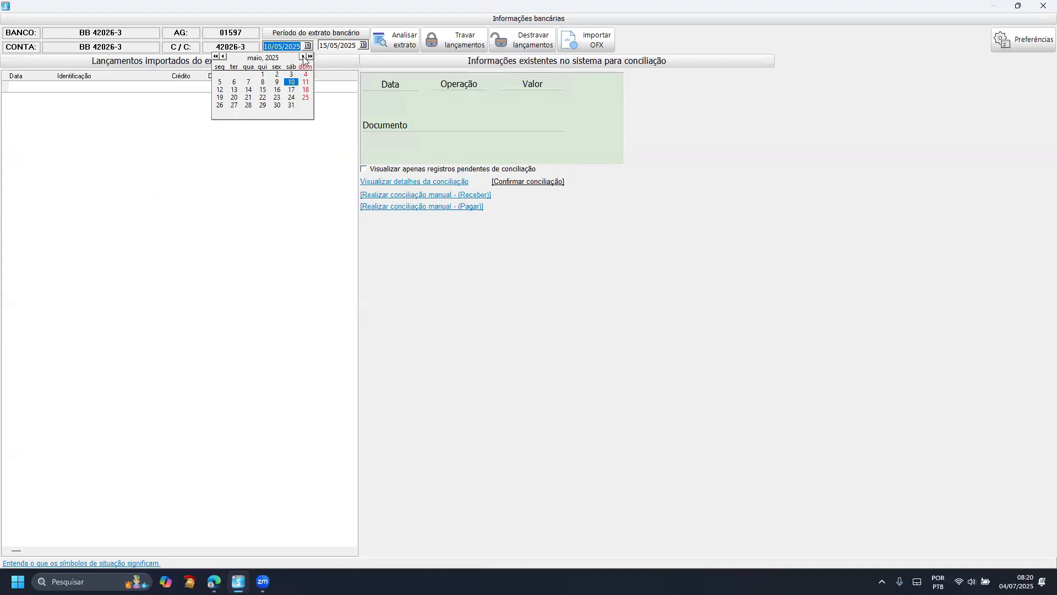
left_click(281, 92)
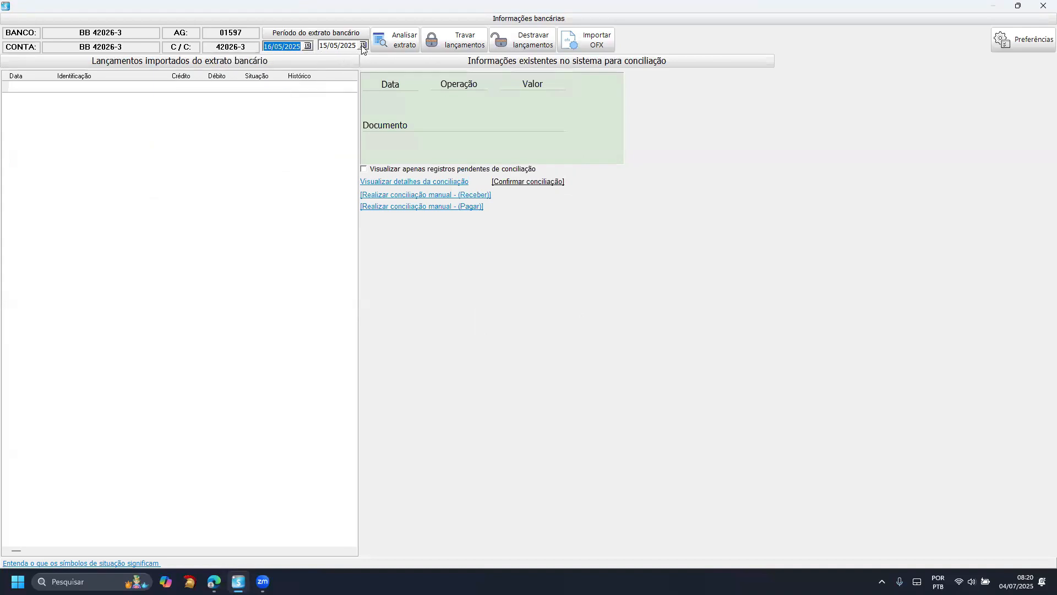
left_click(362, 45)
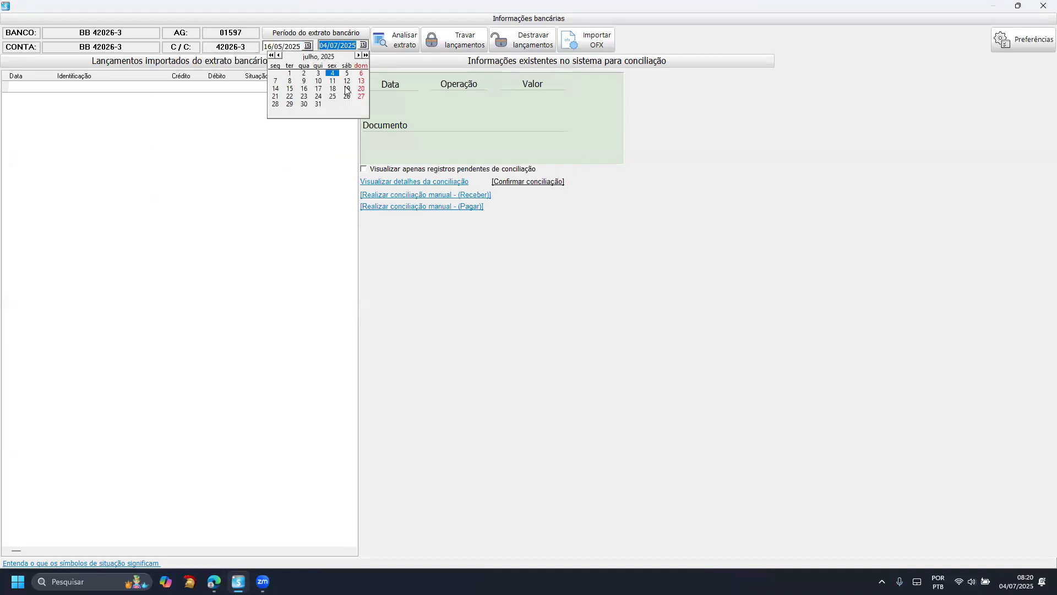
left_click(279, 55)
left_click(279, 55)
left_click(298, 141)
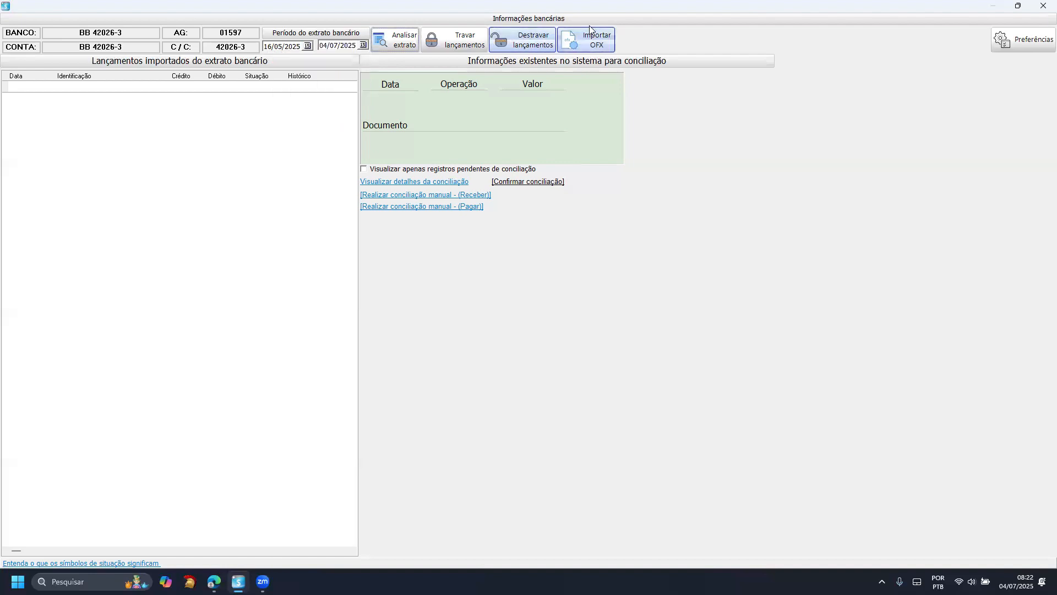
- Set the statement period from 01/05/2025 to 05/05/2025 and analyze the statement
left_click(307, 46)
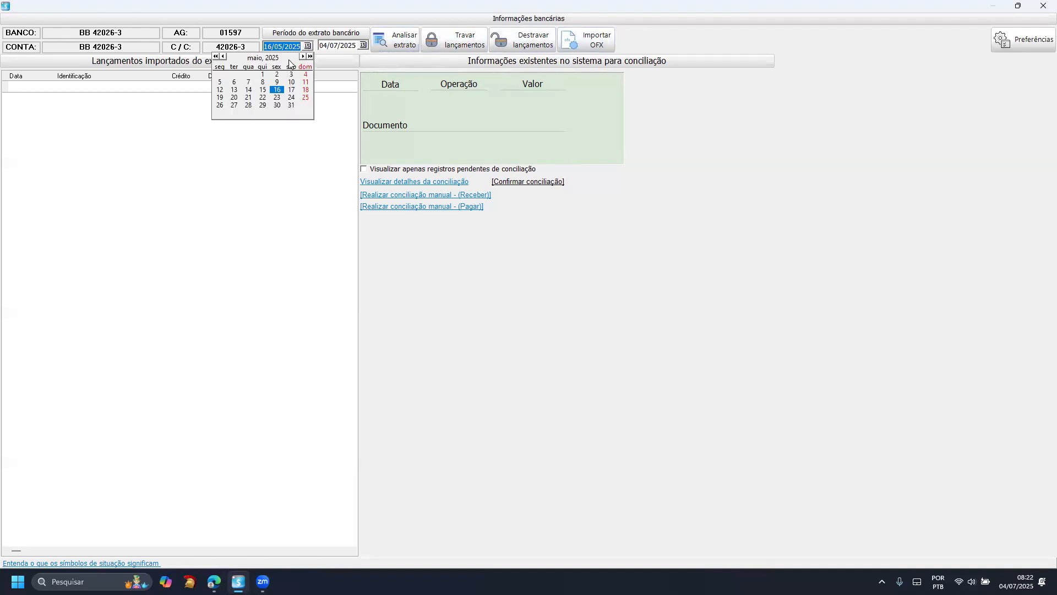
left_click(269, 75)
left_click(362, 46)
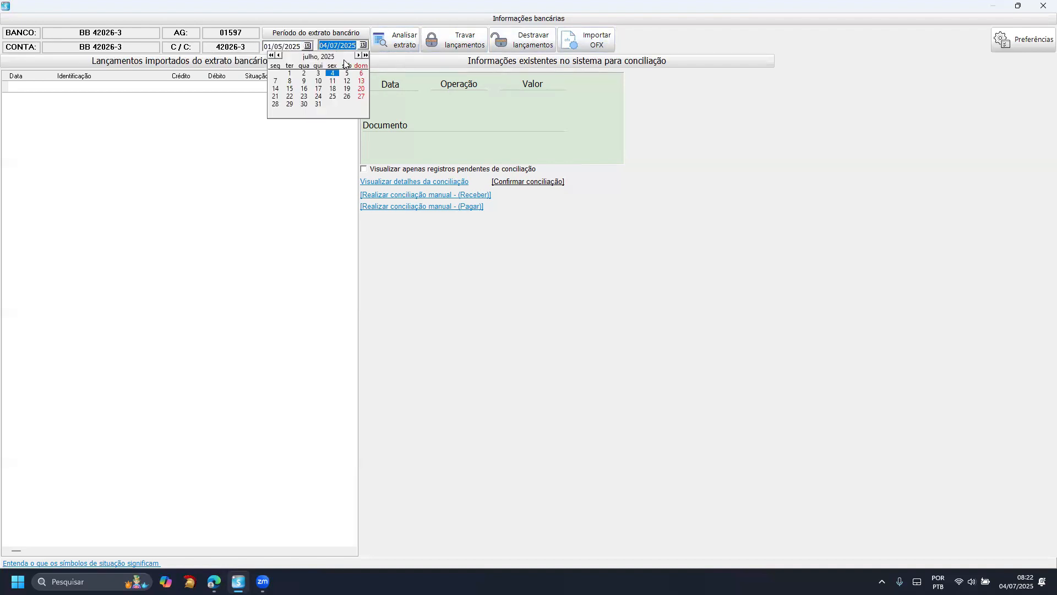
left_click(348, 75)
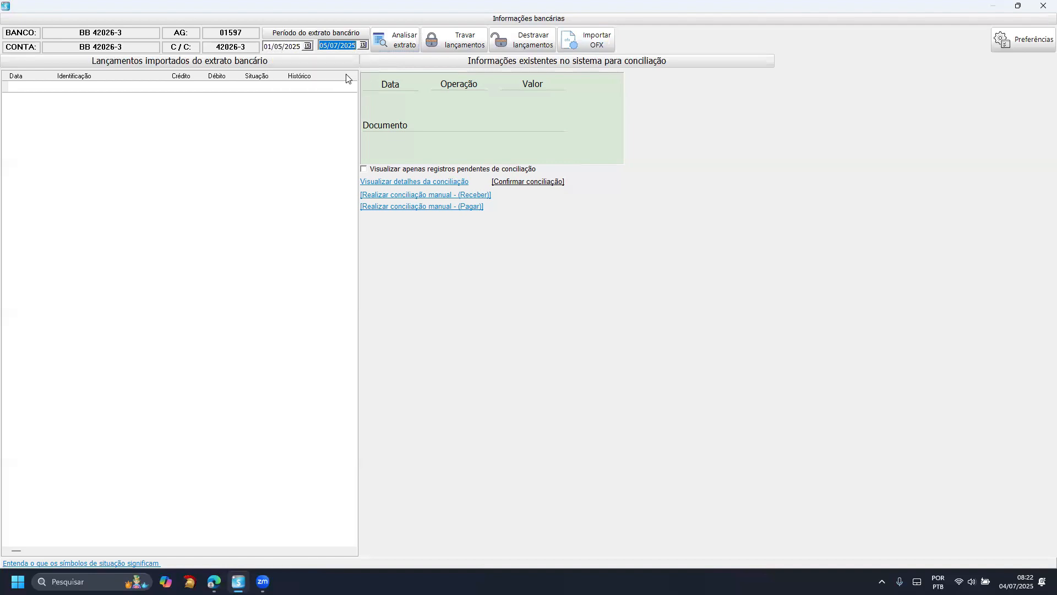
left_click(363, 45)
double_click(279, 55)
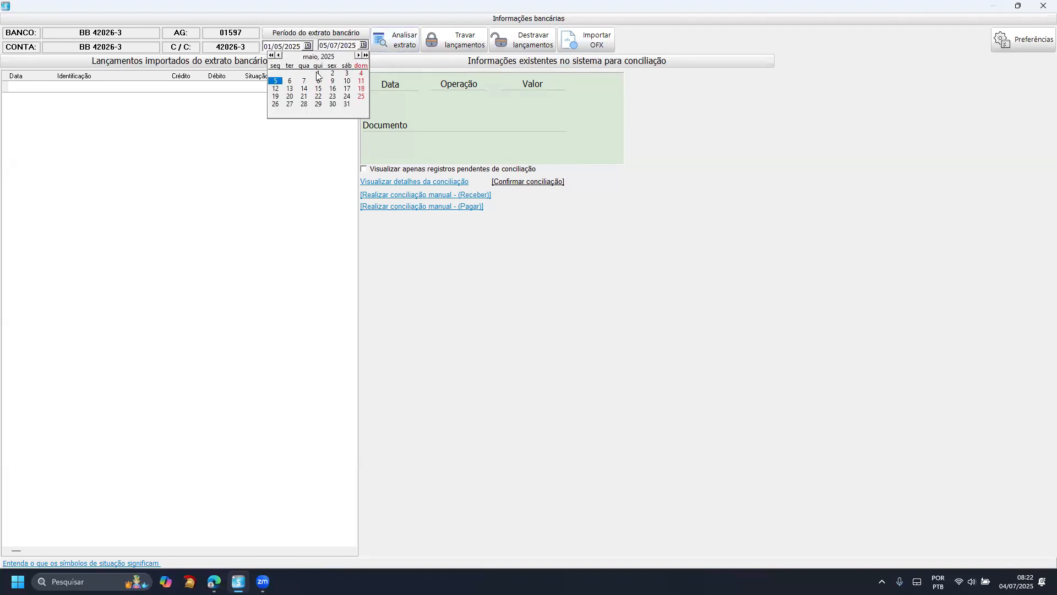
left_click(275, 80)
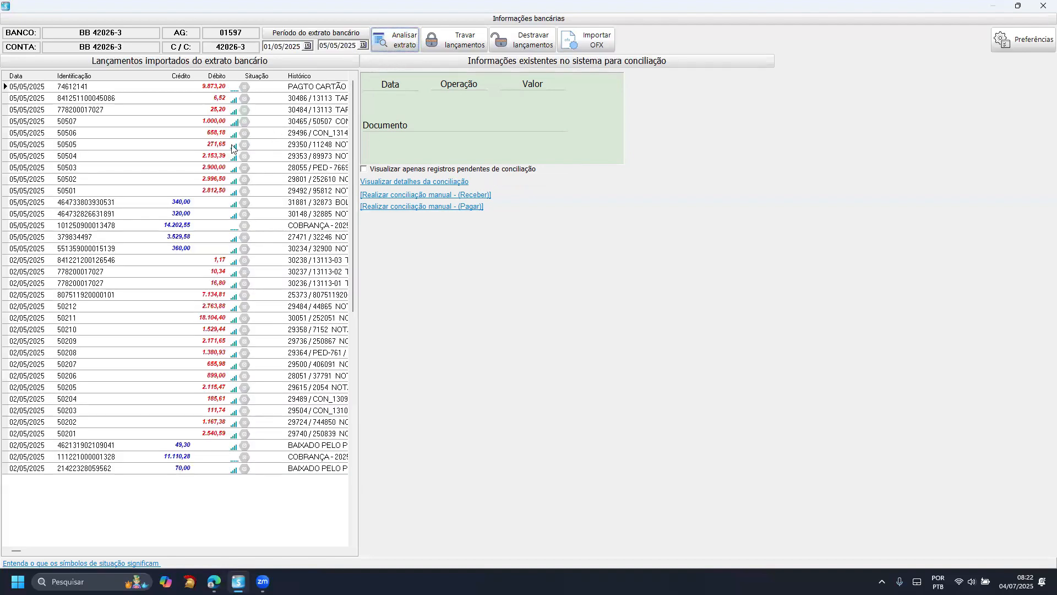
- Examine several imported debit entries from 02/05/2025 and 05/05/2025 alongside their matching document, date and value in the system
left_click(130, 121)
left_click(76, 433)
key("Up")
key("Up")
key("Up")
key("Up")
key("Up")
key("Up")
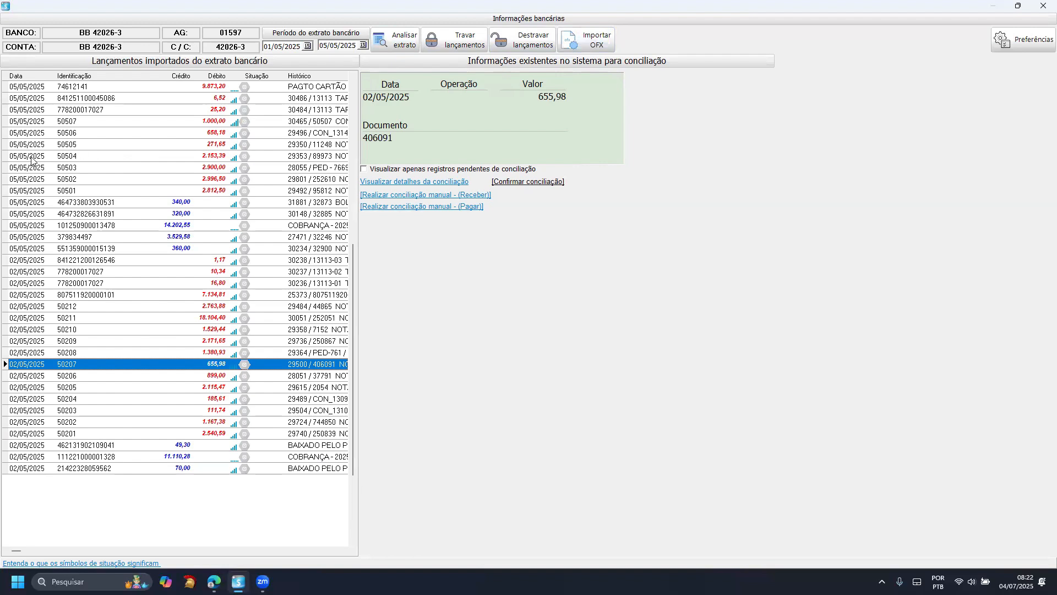
left_click(75, 154)
left_click(78, 148)
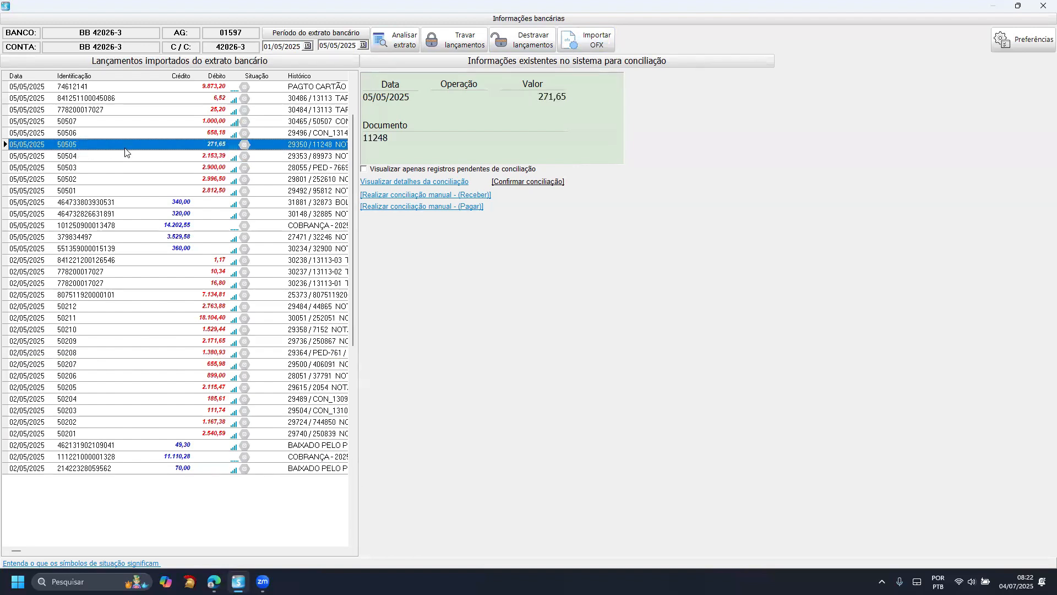
- Examine the system matches for the 05/05/2025 debits, from the 2.996,50 entry up to the 9.873,20 card payment
left_click(178, 215)
left_click(203, 182)
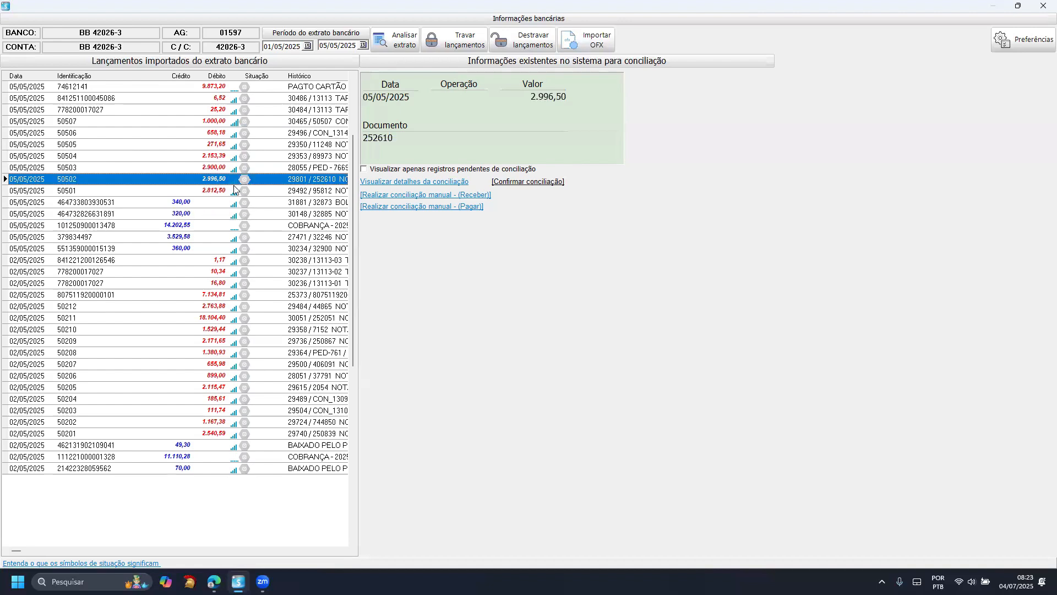
left_click(236, 169)
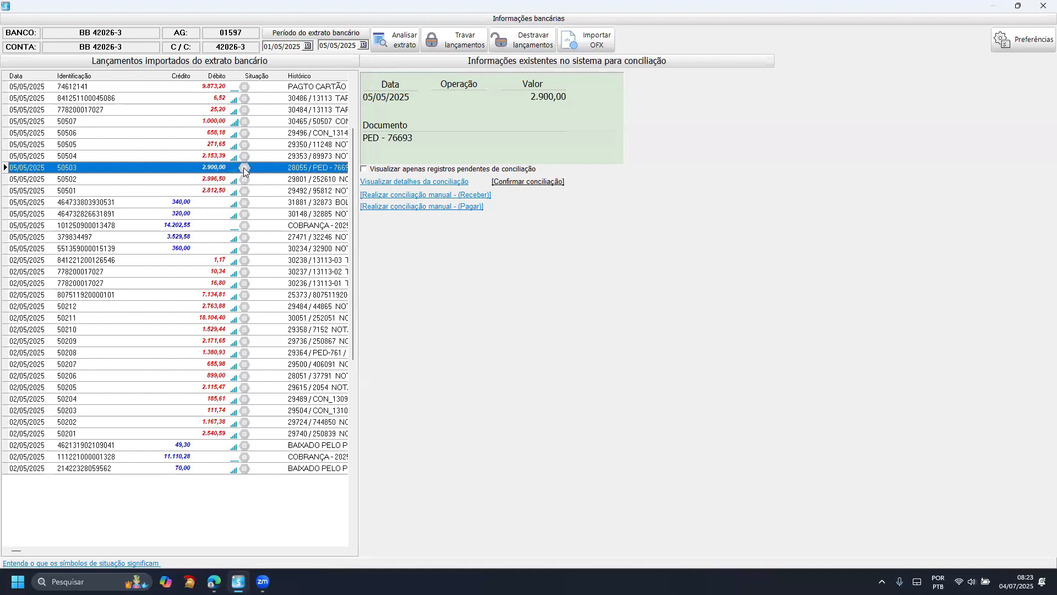
left_click(237, 156)
left_click(238, 133)
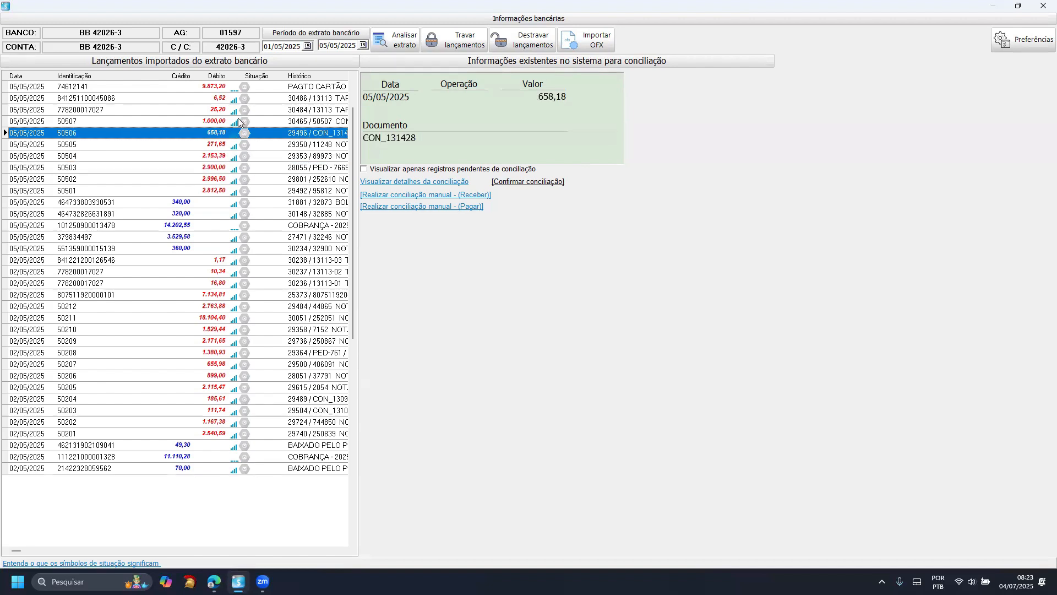
left_click(238, 91)
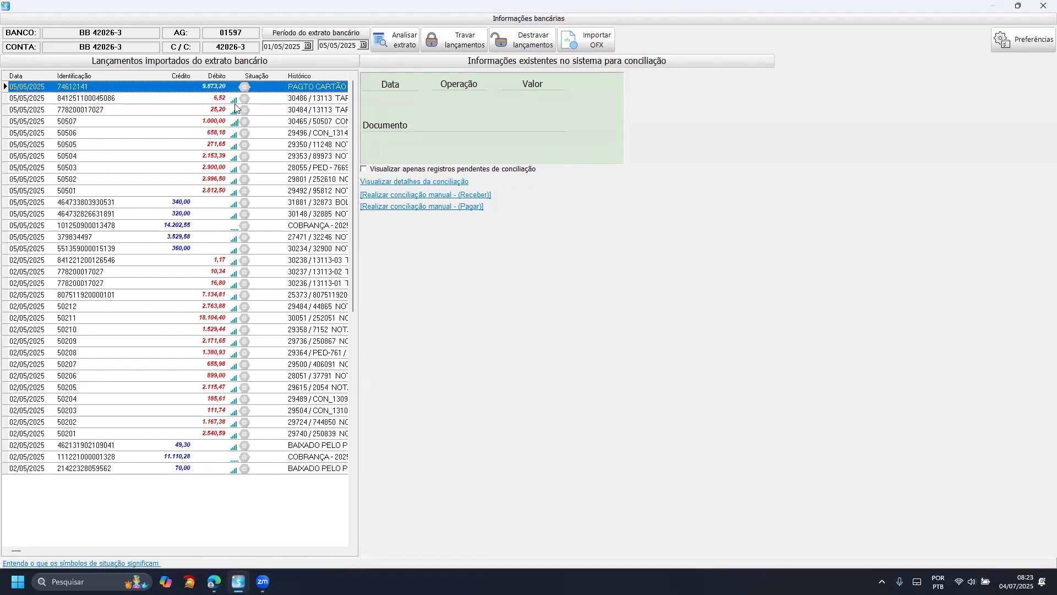
key("Down")
key("Down")
key("Down")
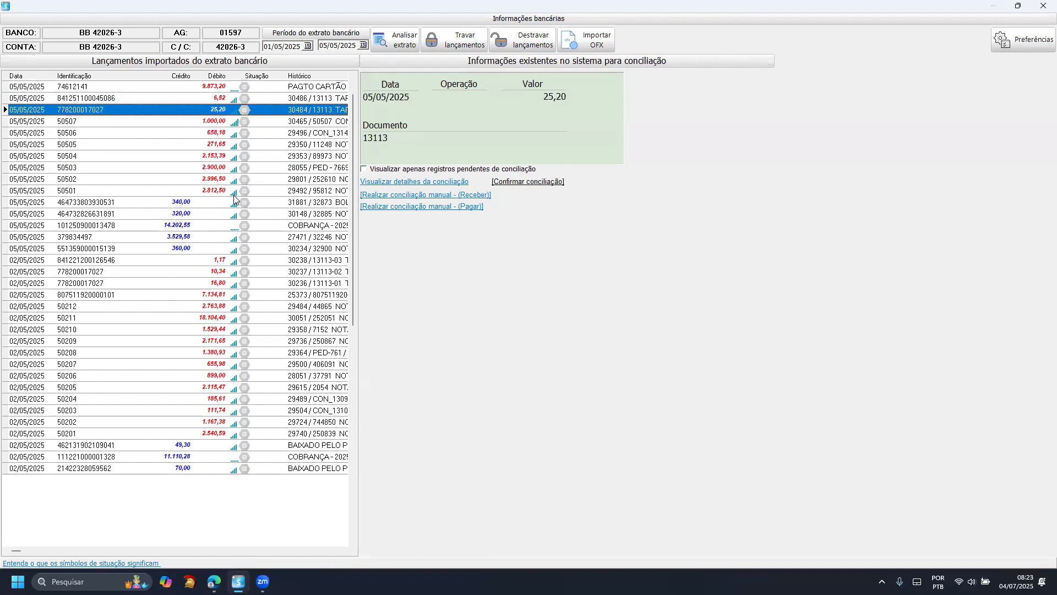
key("Up")
key("Up")
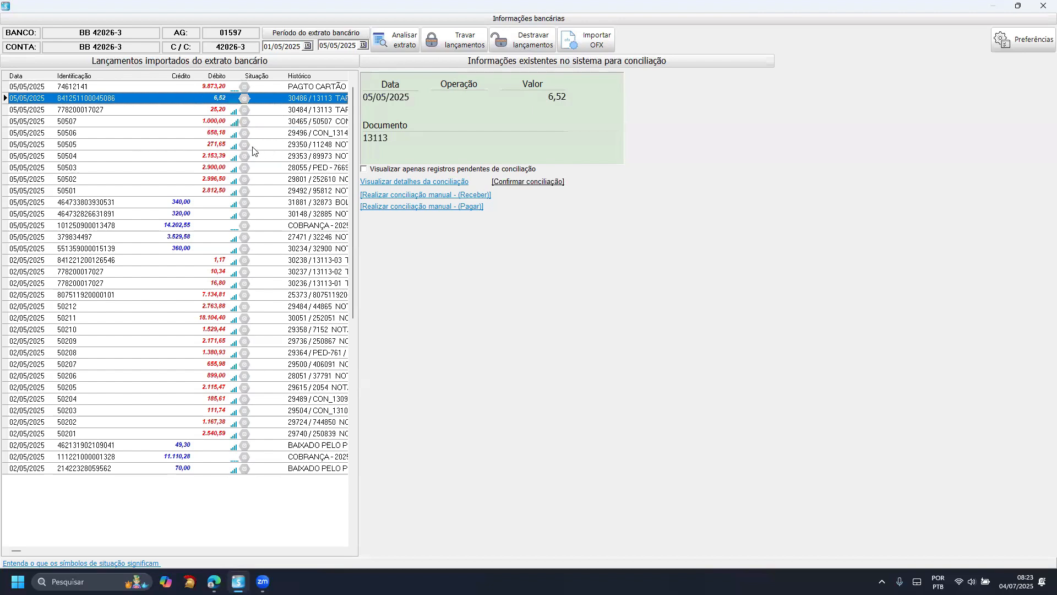
- Compare the match-level bars and system documents of the 05/05/2025 entries, including the 320,00 credit and the 6,52, 25,20 and 1.000,00 debits
left_click(37, 170)
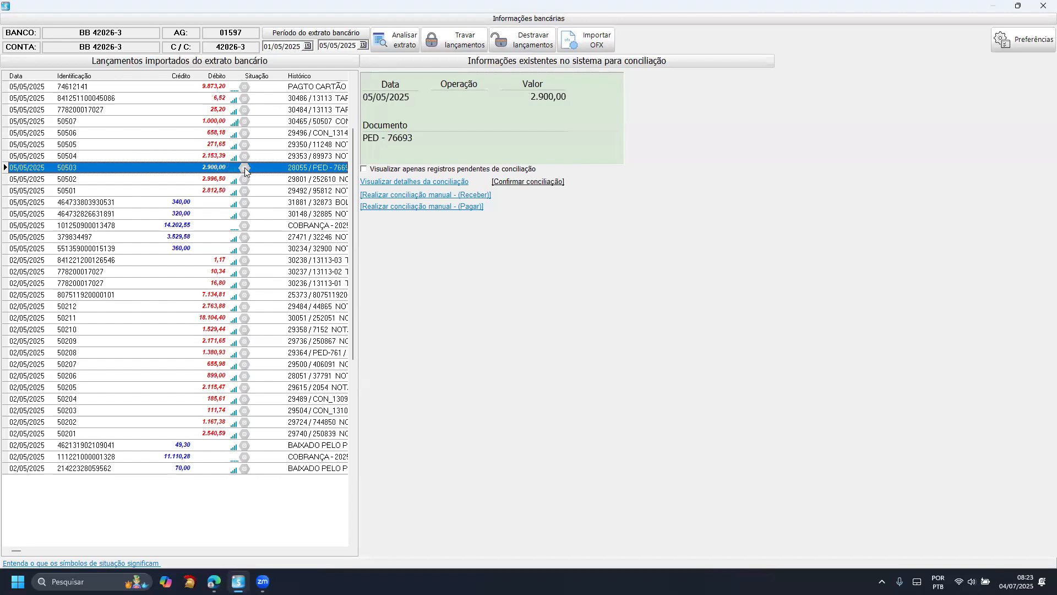
left_click(42, 181)
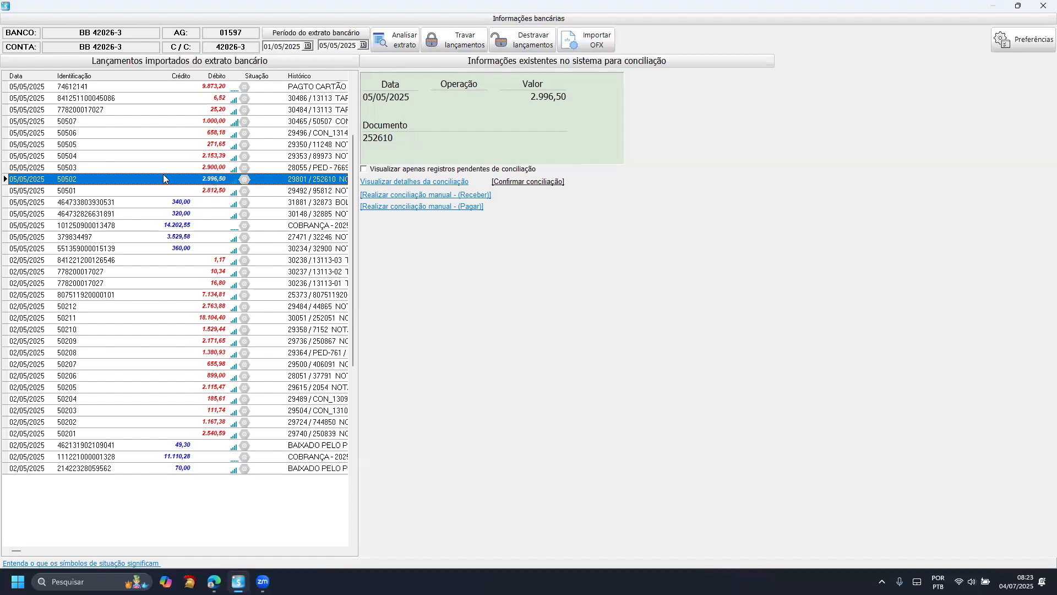
left_click(238, 217)
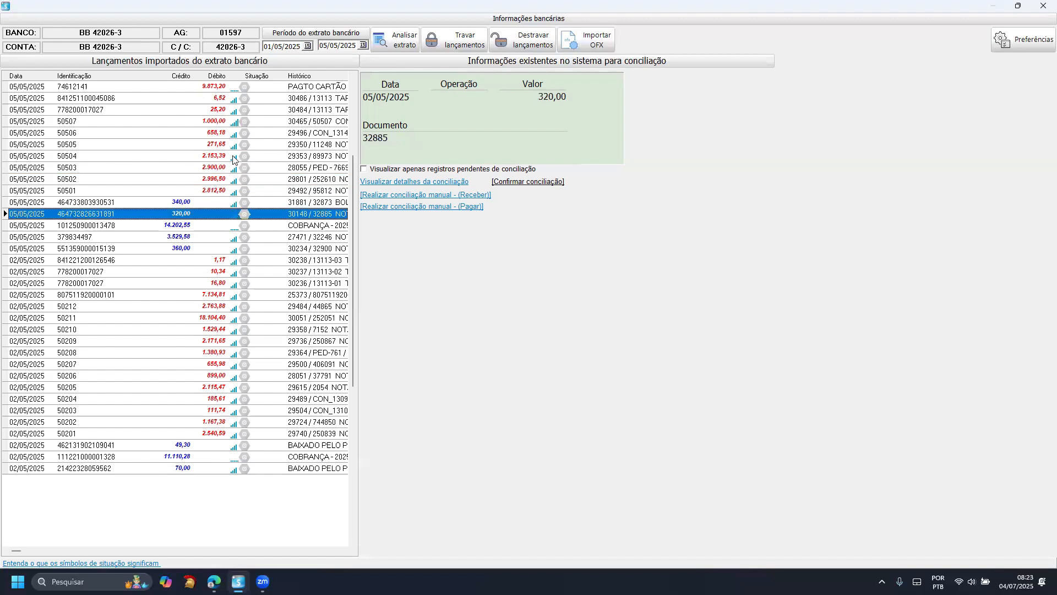
left_click(238, 88)
left_click(238, 99)
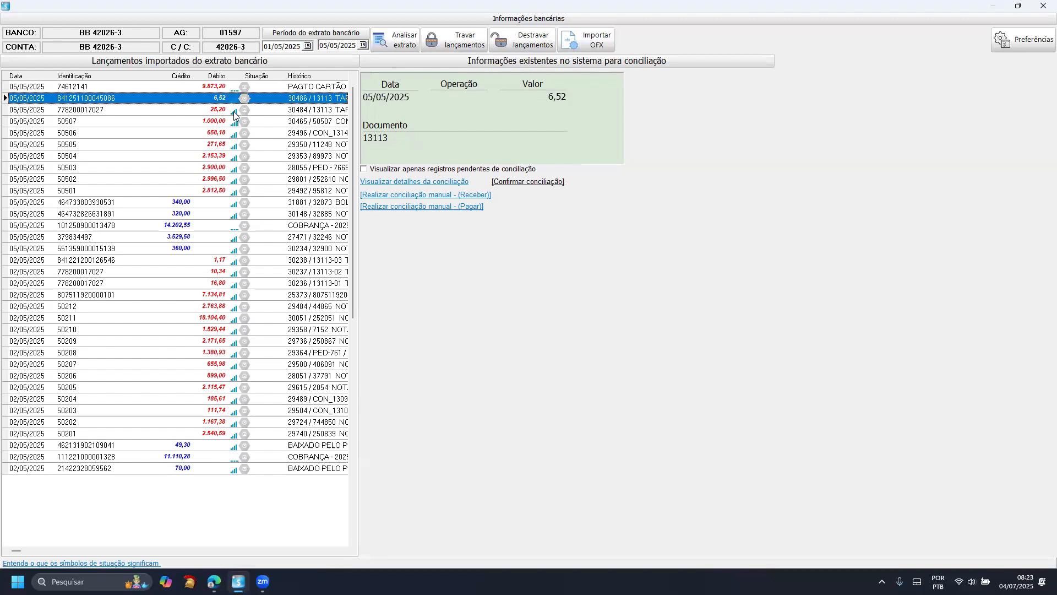
left_click(234, 112)
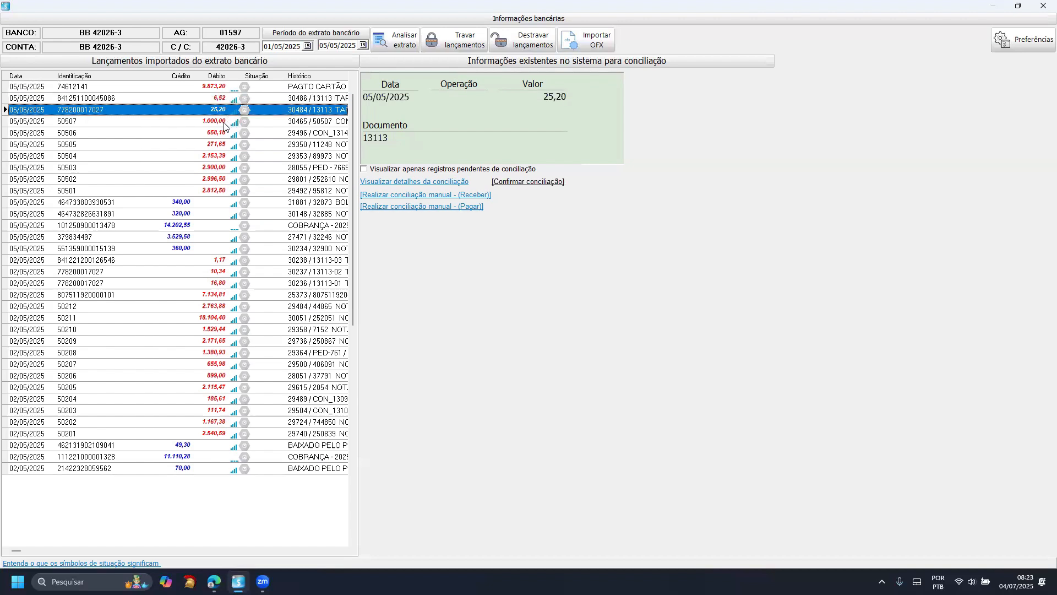
left_click(232, 123)
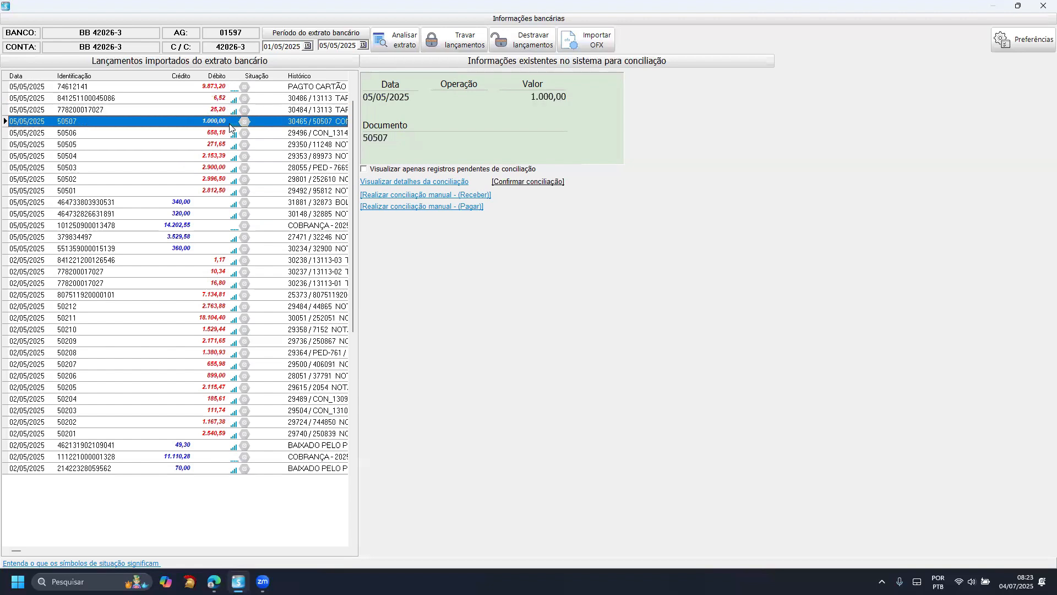
left_click(232, 110)
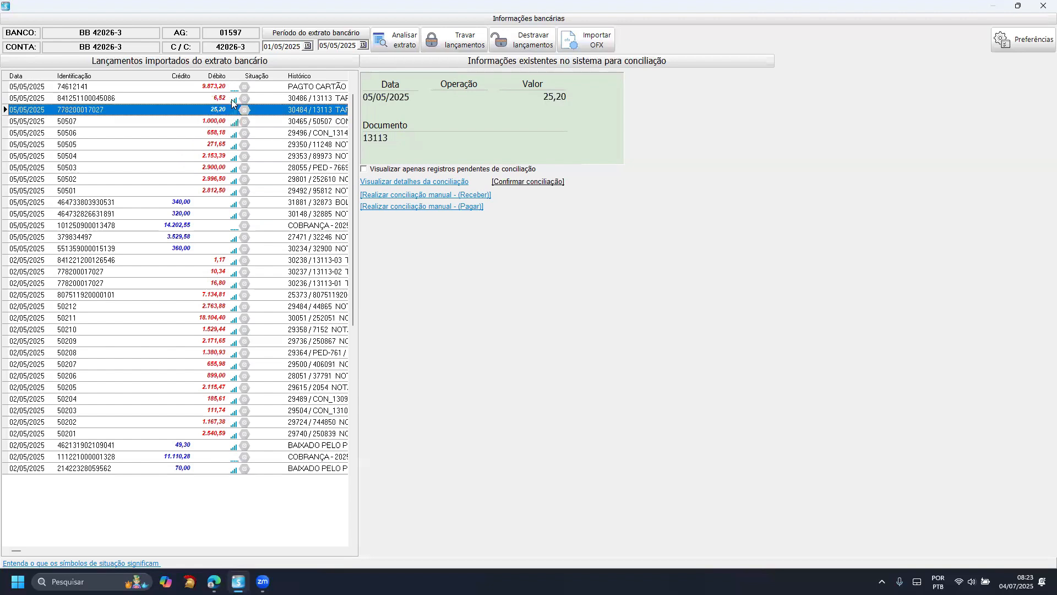
left_click(232, 122)
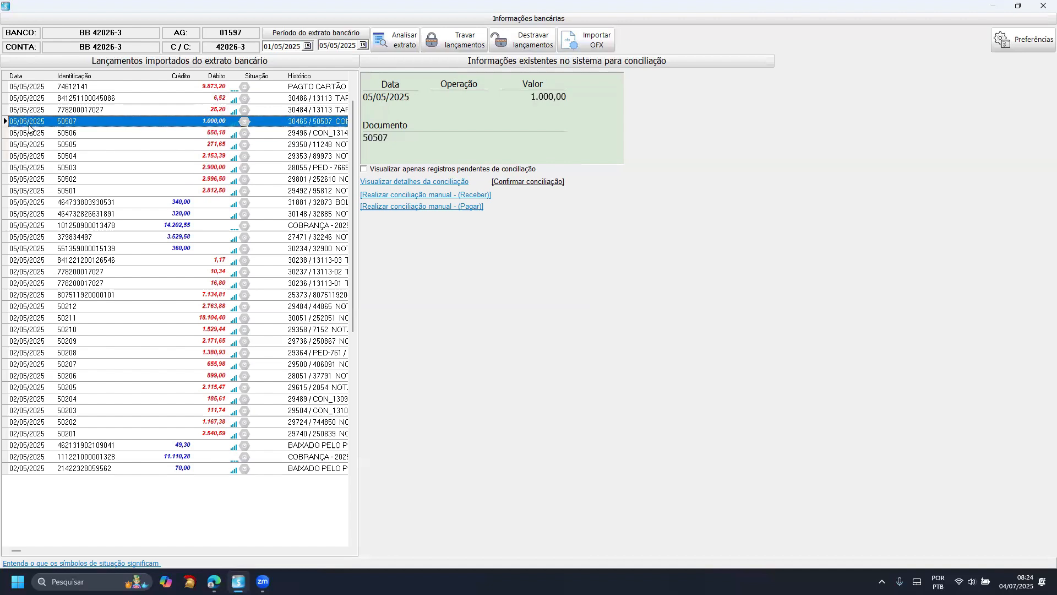
left_click(222, 132)
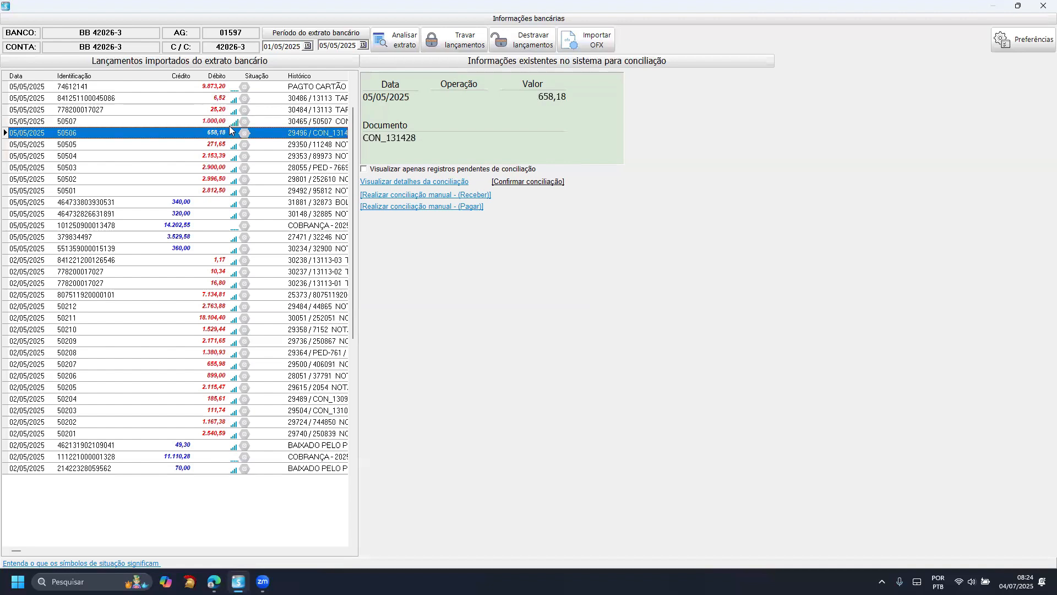
- View the reconciliation details of the 1.000,00 debit from 05/05/2025, check its value and history, and return without reconciling
left_click(228, 124)
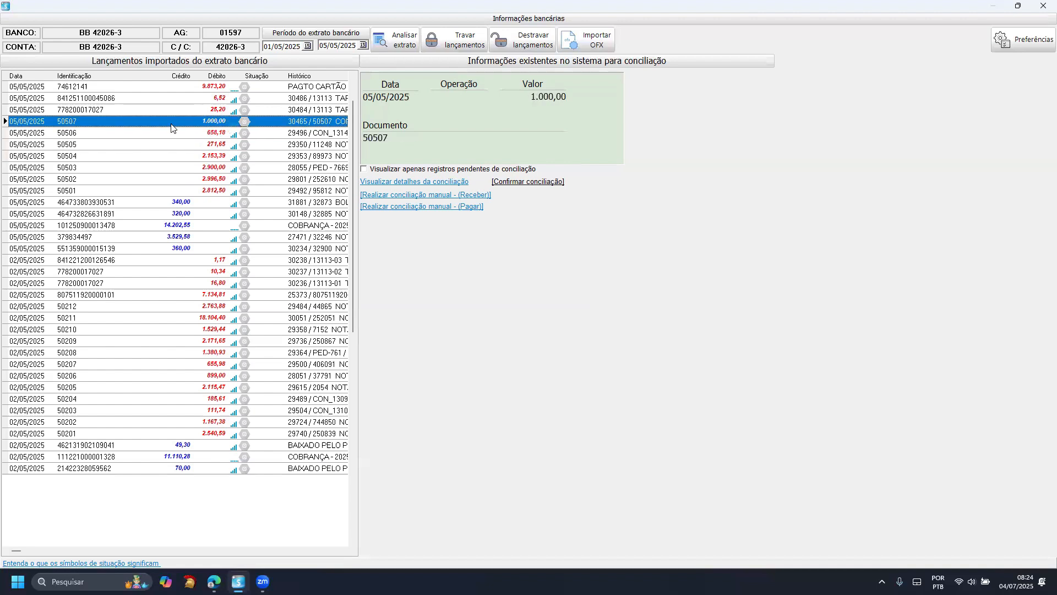
left_click(407, 184)
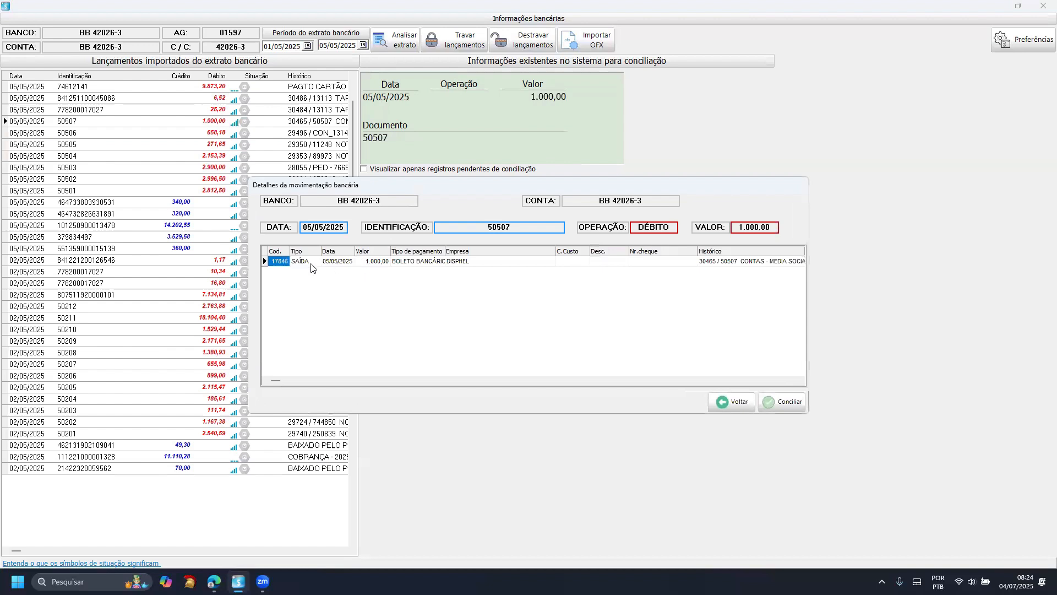
left_click(369, 262)
left_click(715, 264)
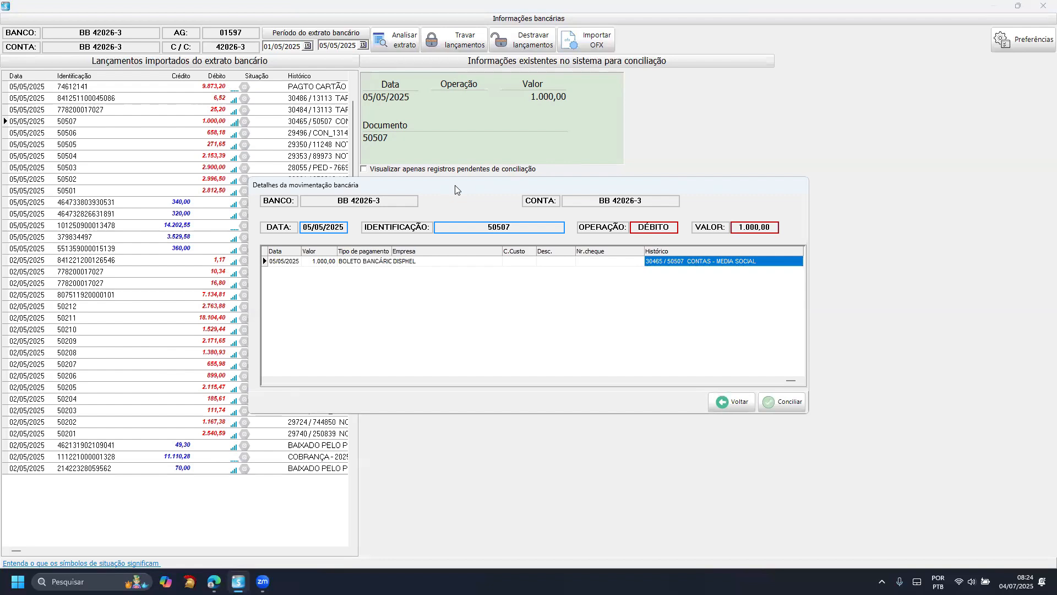
left_click(726, 406)
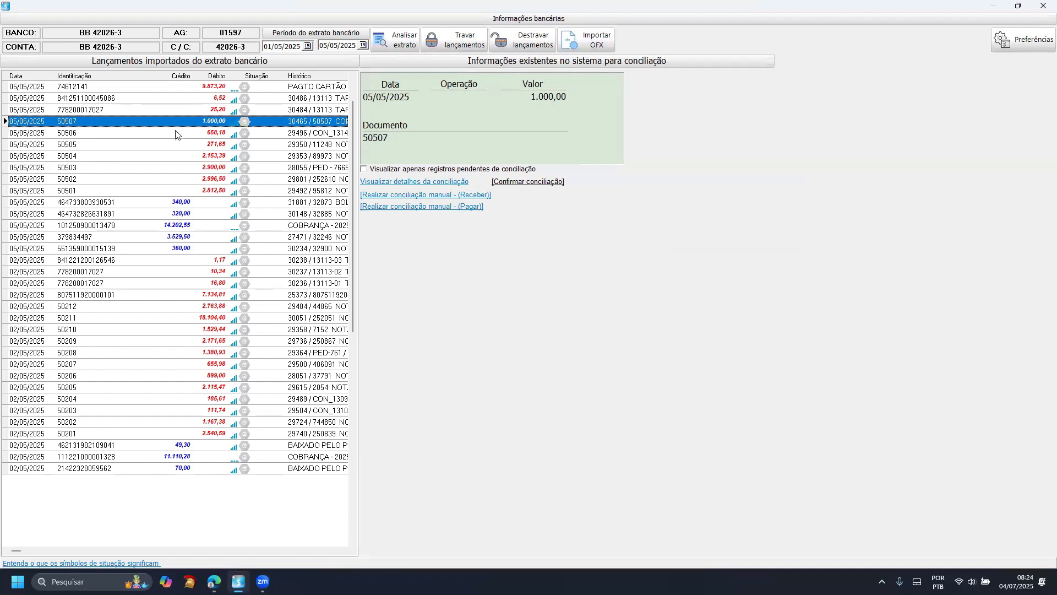
- Compare the system information for the 9.873,20 card payment with that of the 6,52, 1.000,00 and 658,18 debits
left_click(167, 89)
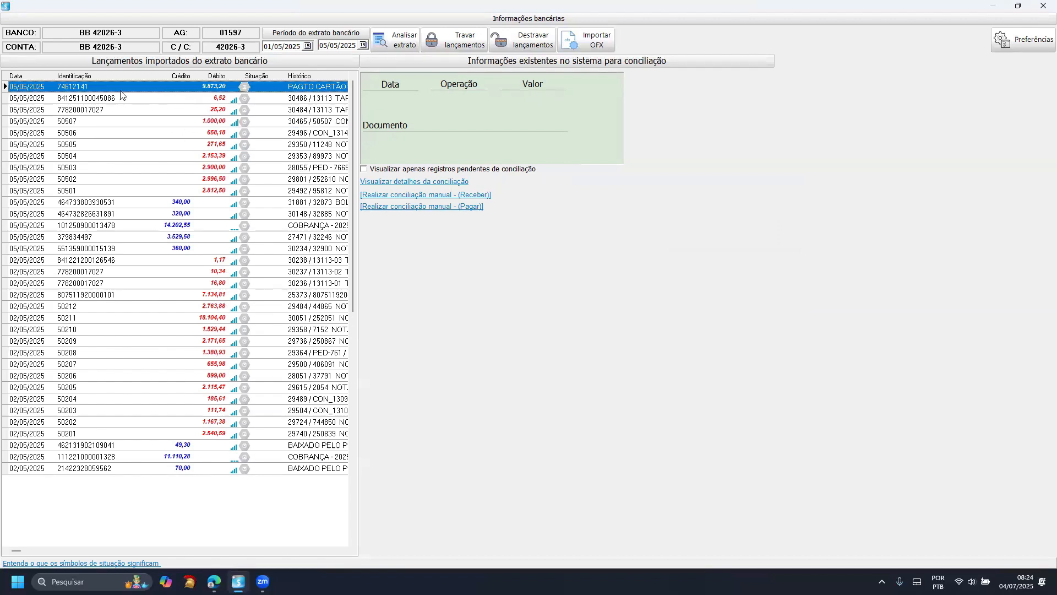
left_click(186, 99)
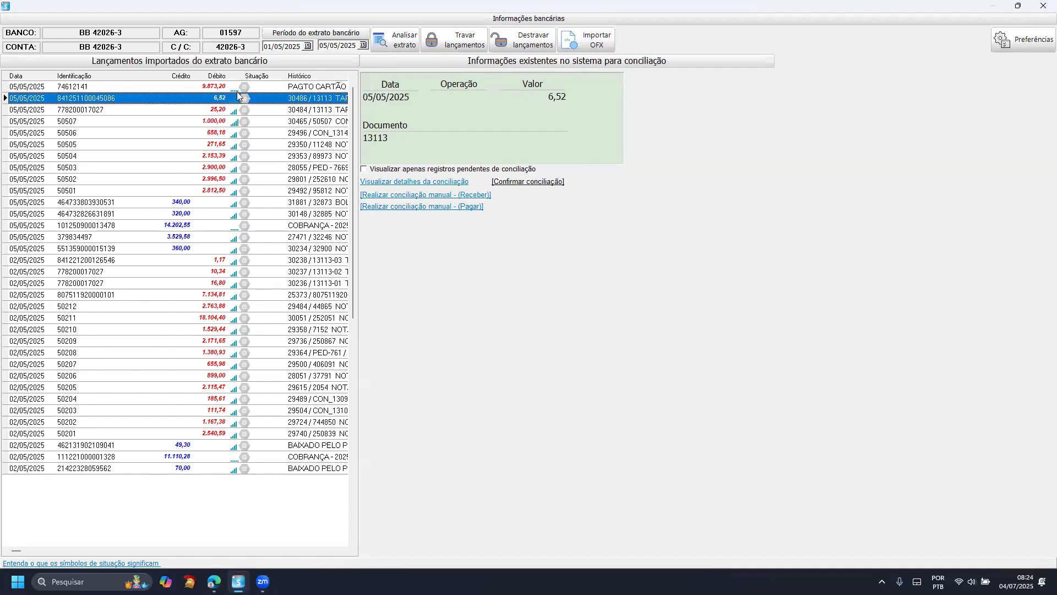
left_click(181, 87)
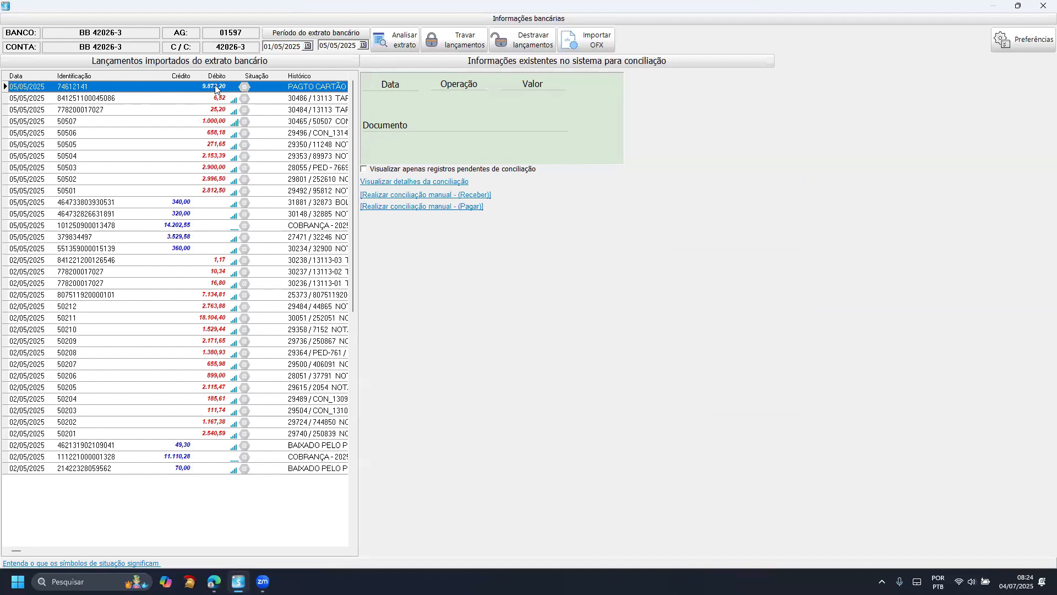
left_click(203, 122)
left_click(198, 134)
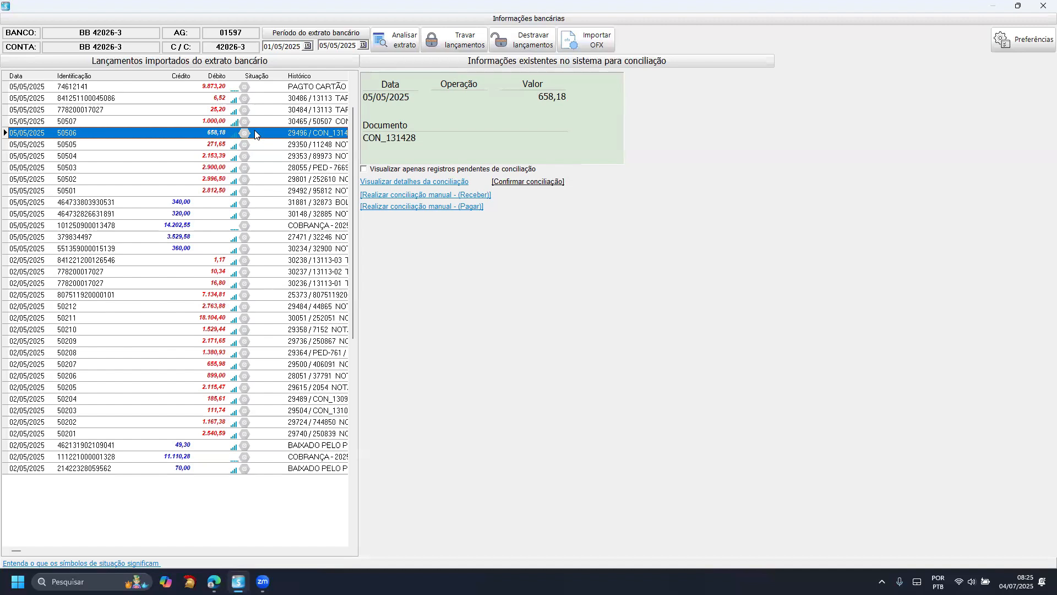
- View the reconciliation details of the 271,65 debit from 05/05/2025, check its value, and return without reconciling
left_click(228, 146)
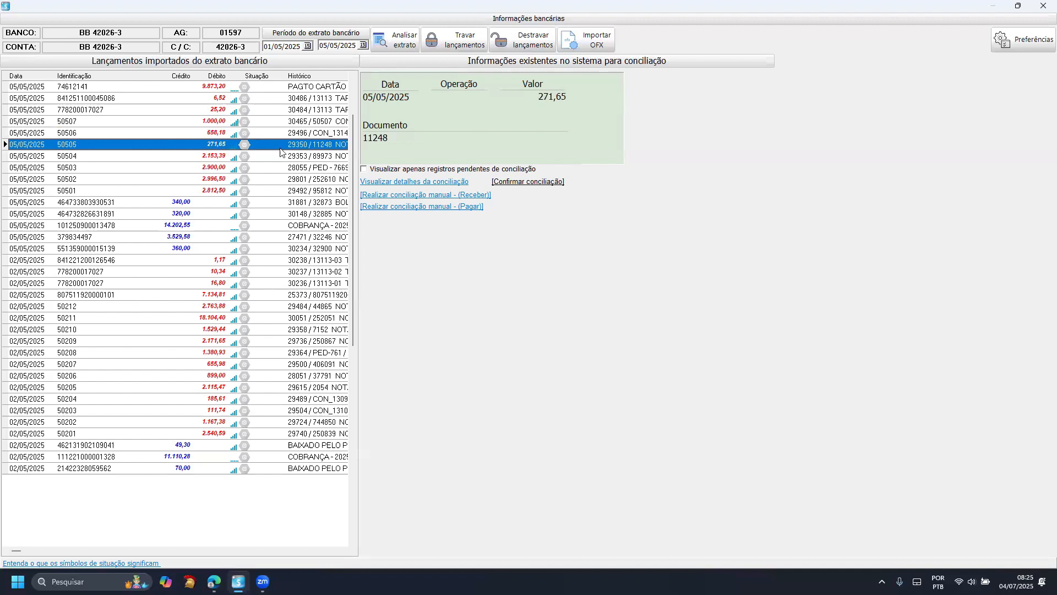
left_click(517, 189)
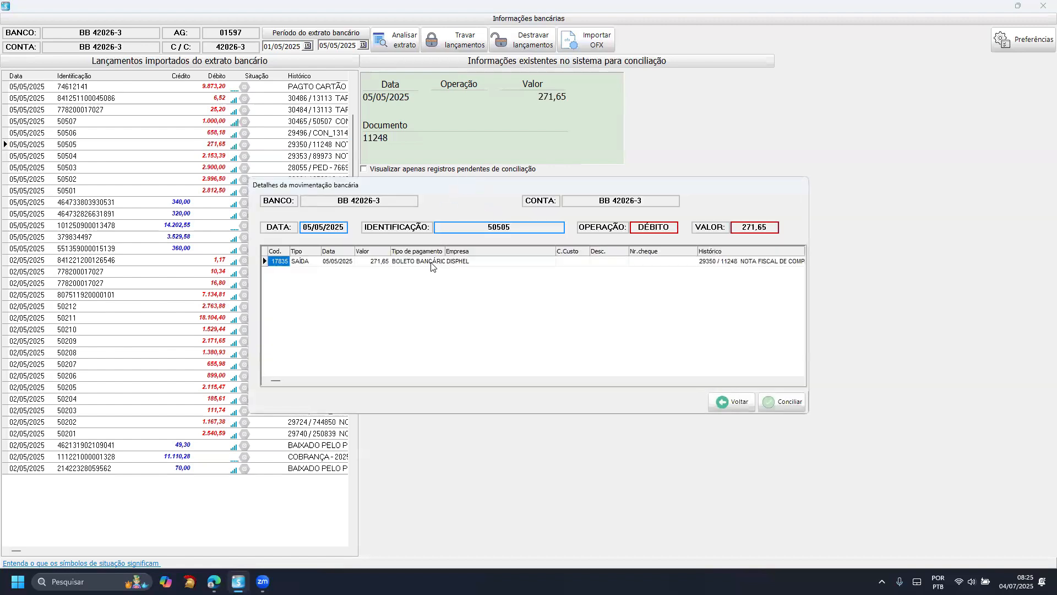
left_click(393, 264)
left_click(373, 262)
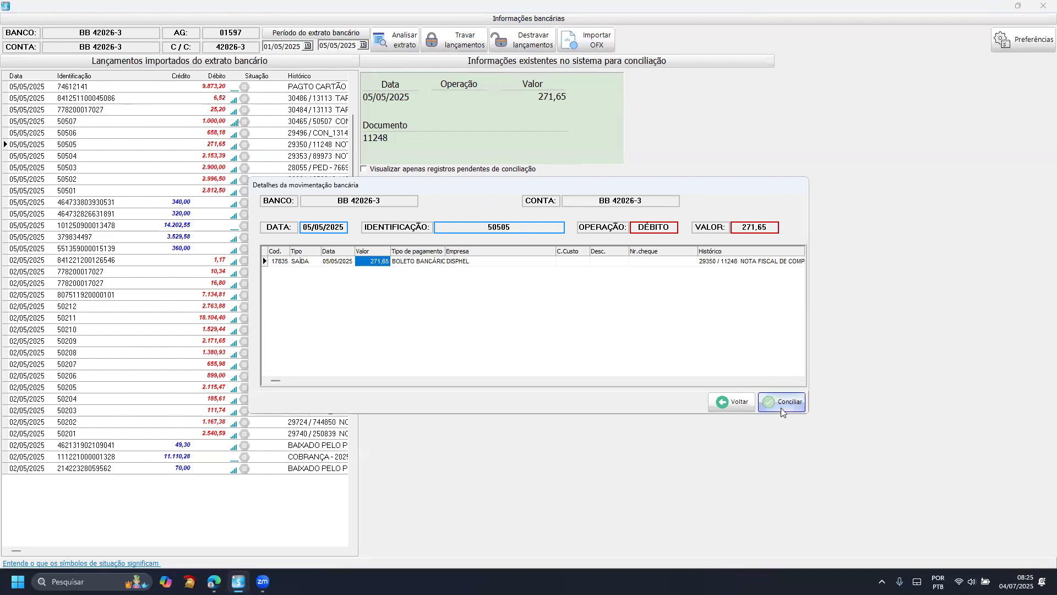
left_click(736, 404)
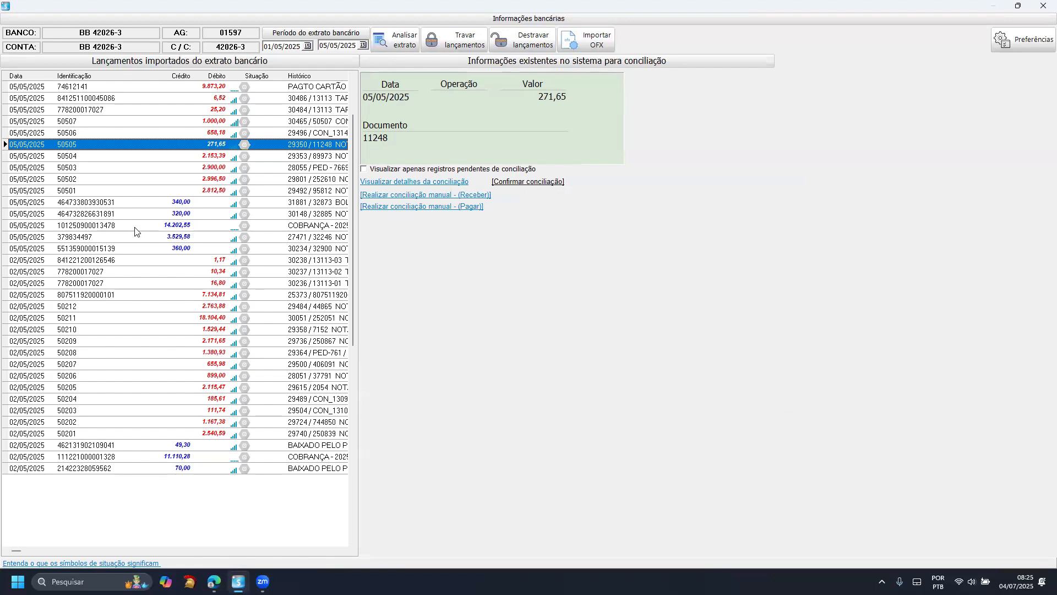
- View the reconciliation details of the 320,00 credit from 05/05/2025, check its value, and return without reconciling
left_click(118, 212)
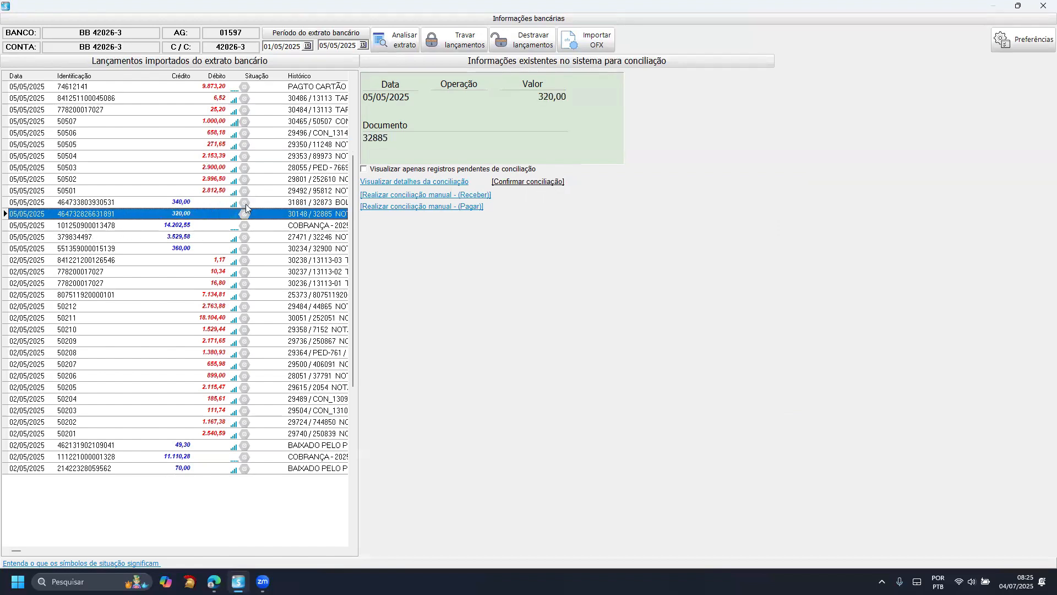
left_click(388, 184)
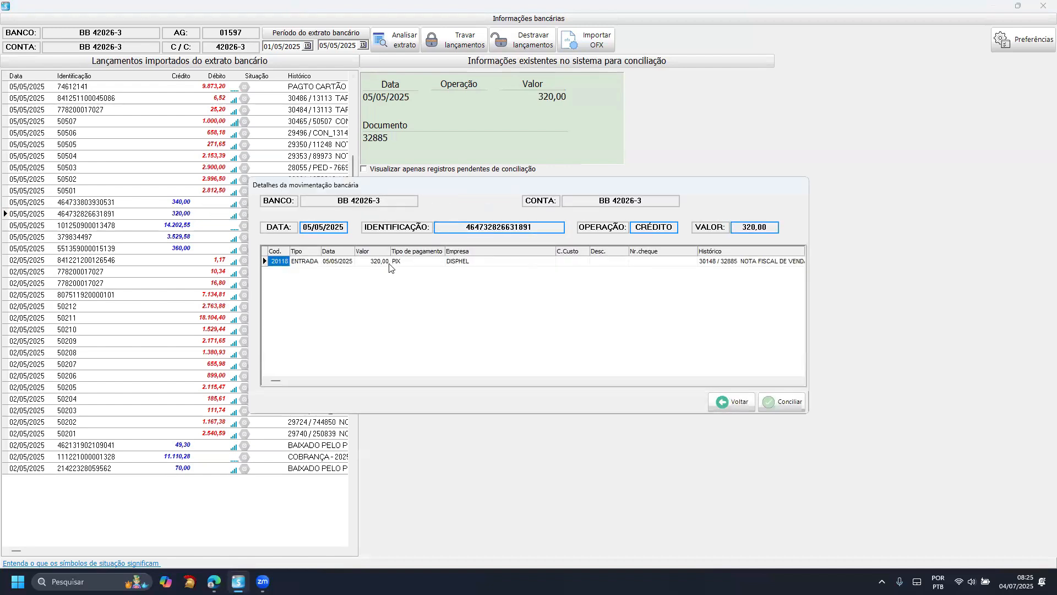
left_click(388, 262)
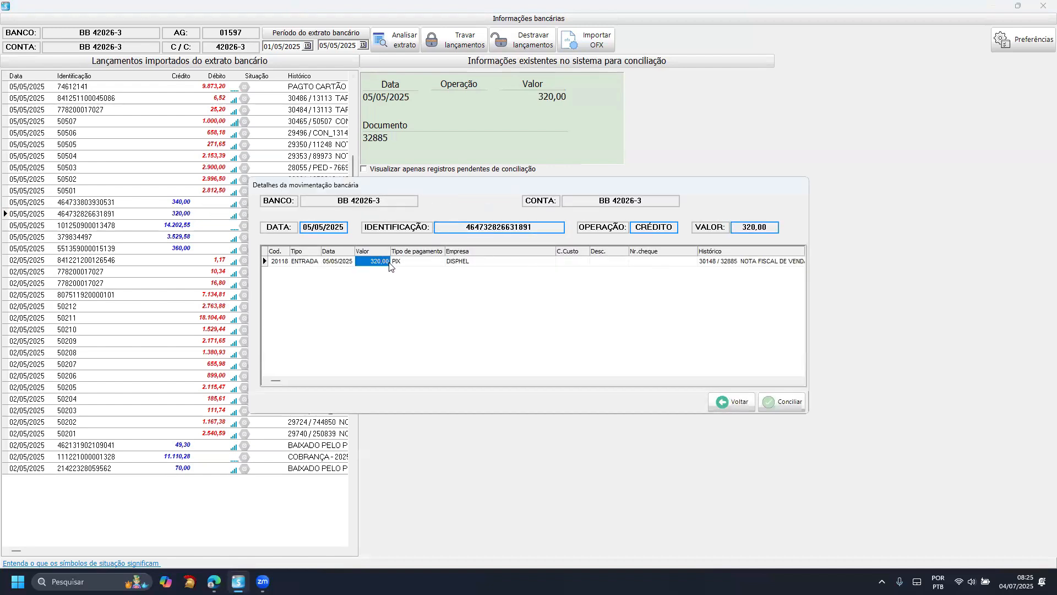
left_click(737, 400)
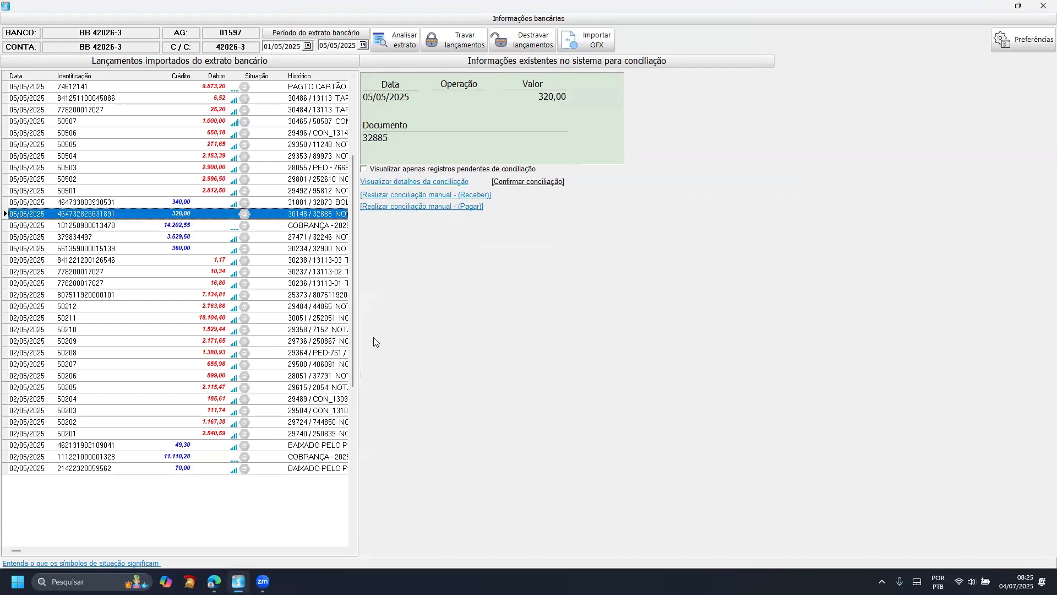
- Read the explanation of the situation symbols, and check the system matches for the 14.202,55 and 360,00 credits from 05/05/2025
left_click(43, 564)
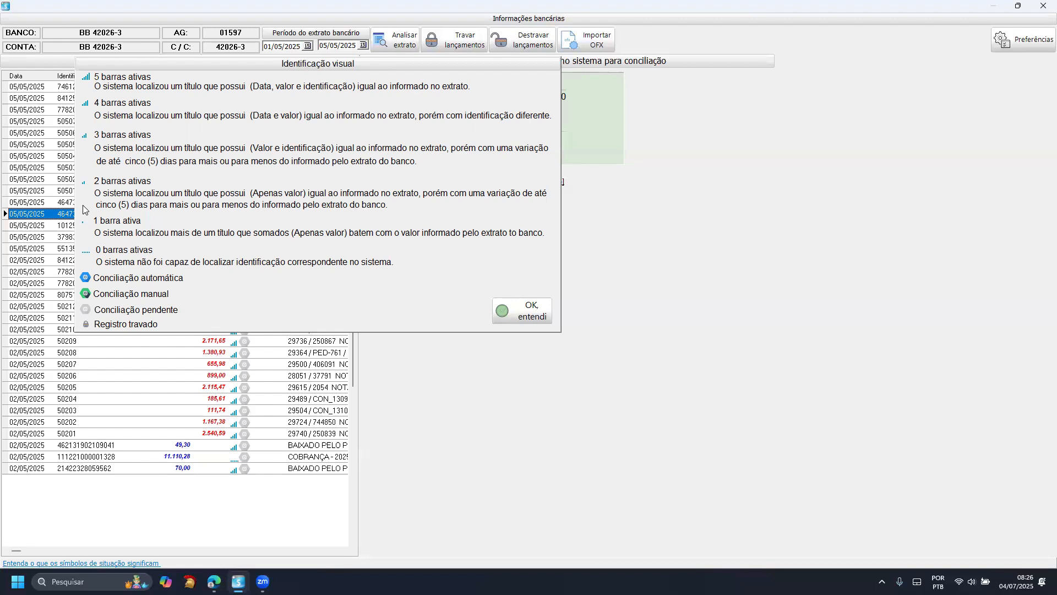
left_click(509, 313)
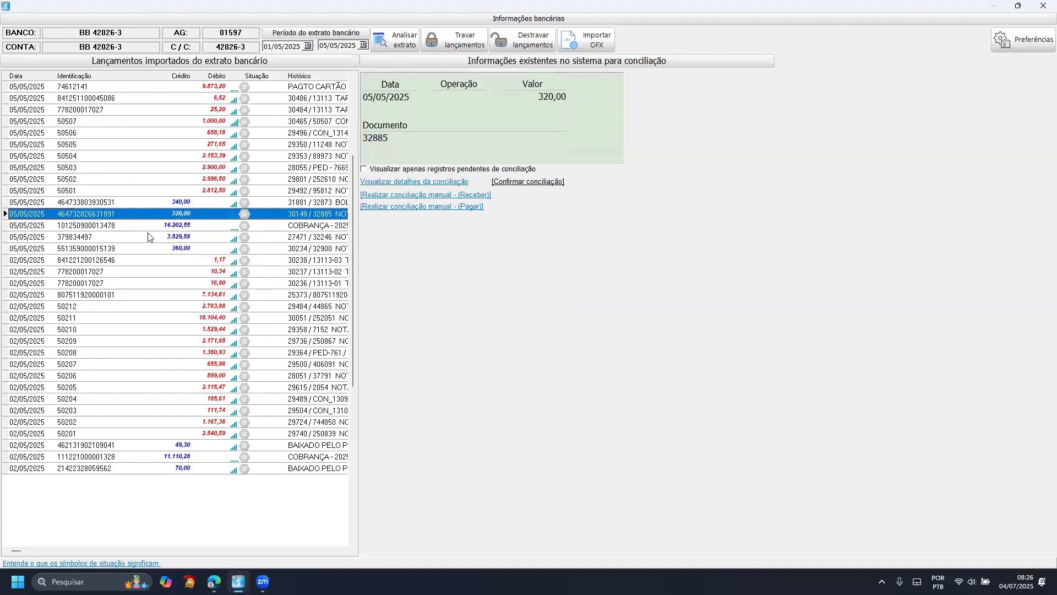
left_click(135, 227)
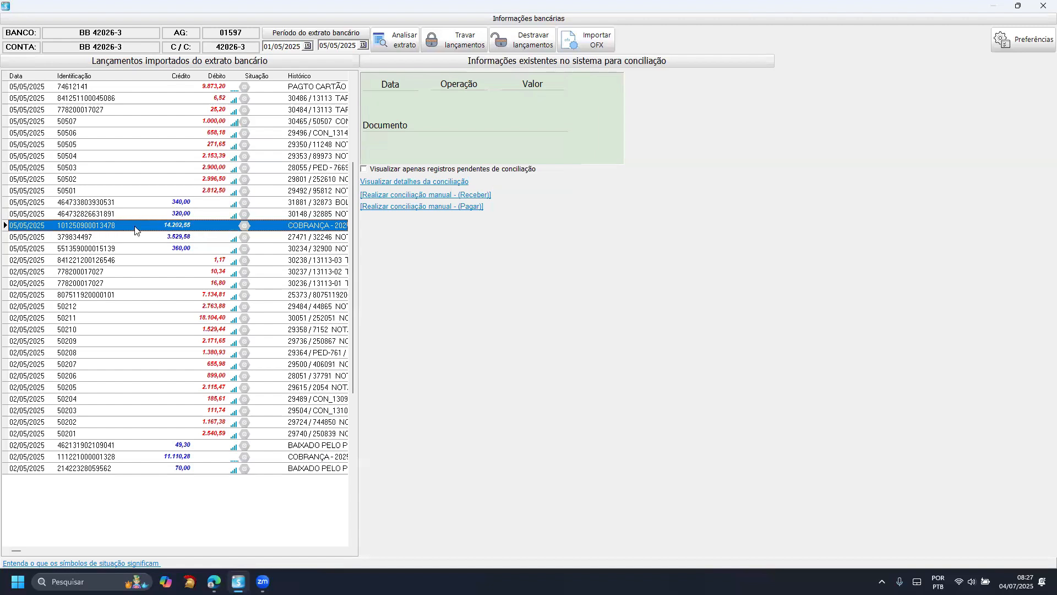
left_click(216, 249)
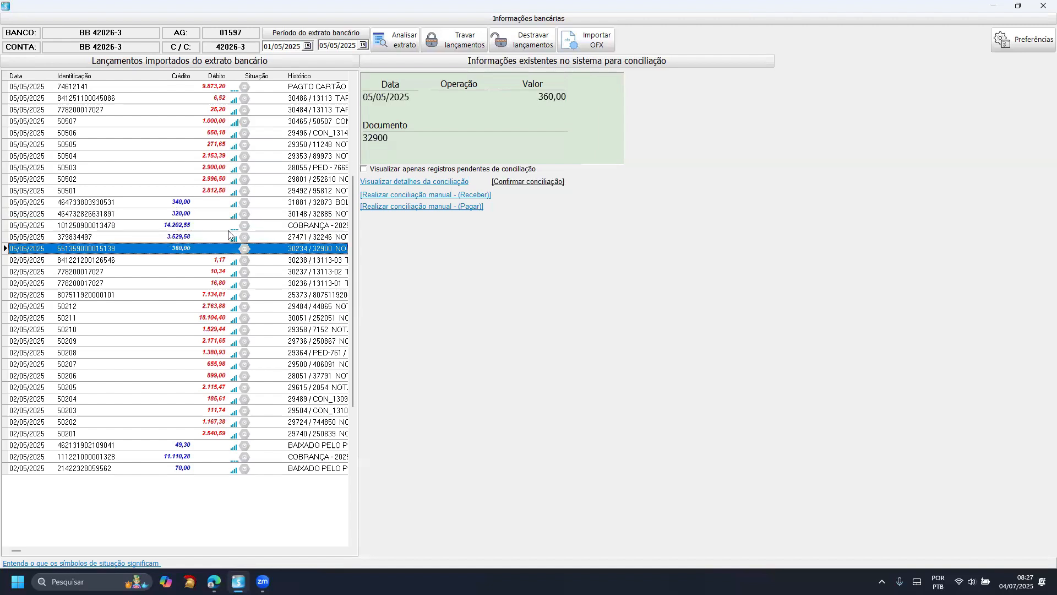
- Check the system information matching the 14.202,55 and 3.529,58 credits from 05/05/2025
left_click(199, 227)
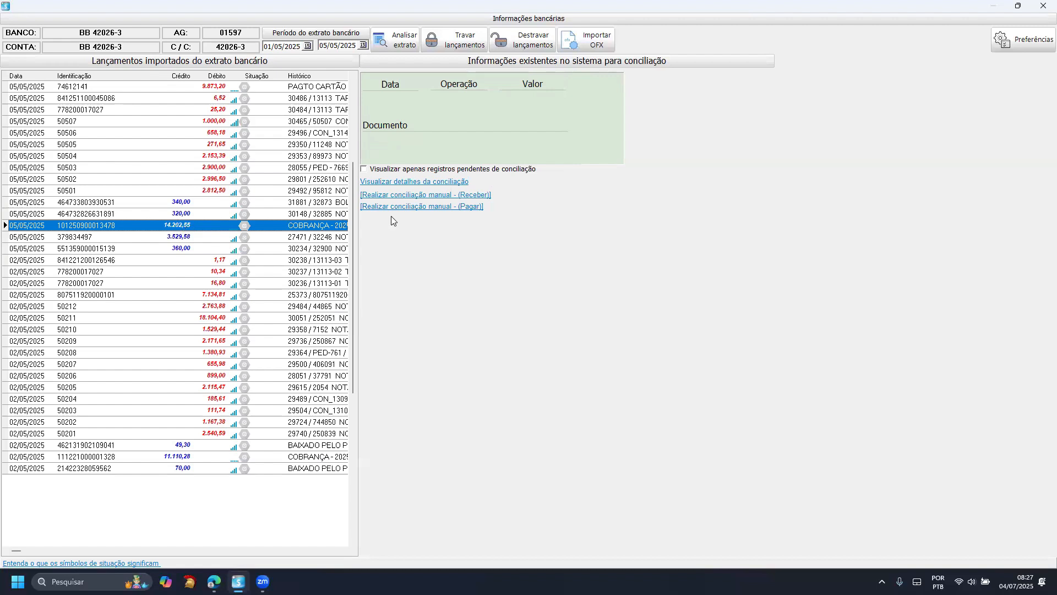
left_click(137, 181)
left_click(138, 238)
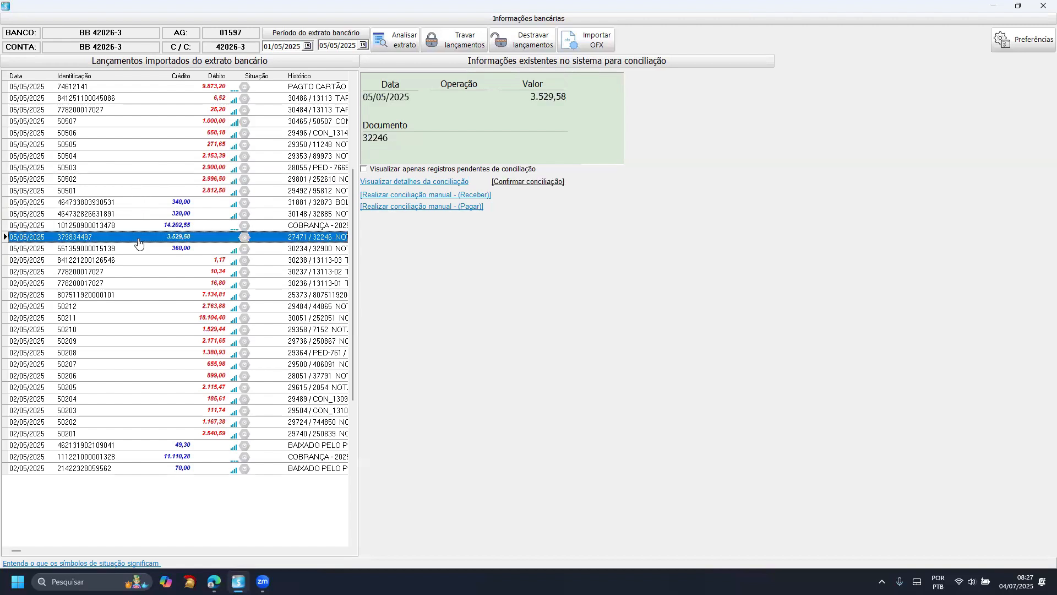
- Open the manual reconciliation for payments, look through the pending debit entries of the statement, and return without reconciling
left_click(429, 207)
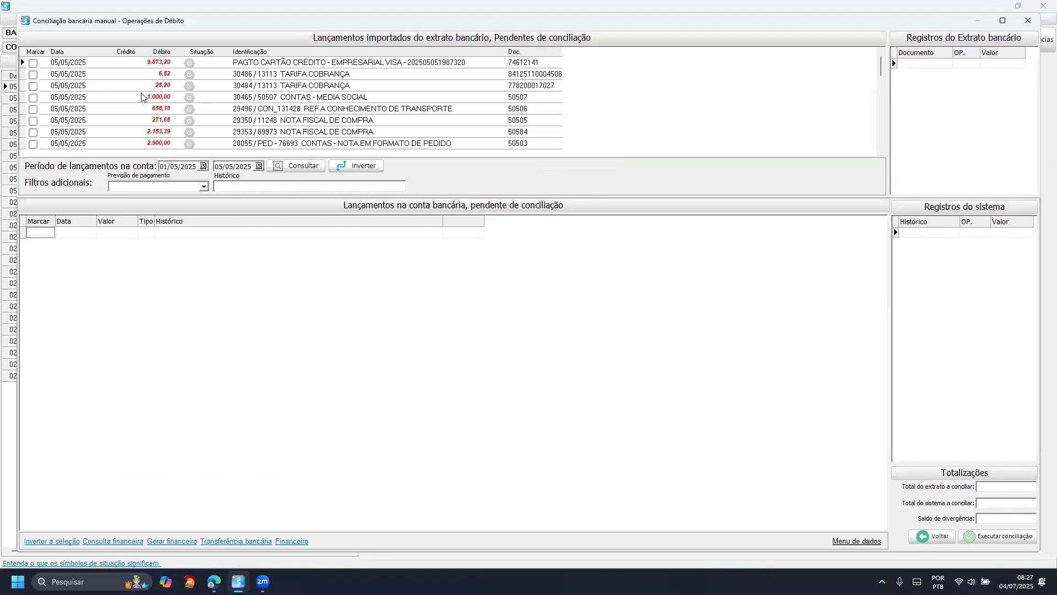
left_click(123, 102)
scroll(121, 118, "down", 20)
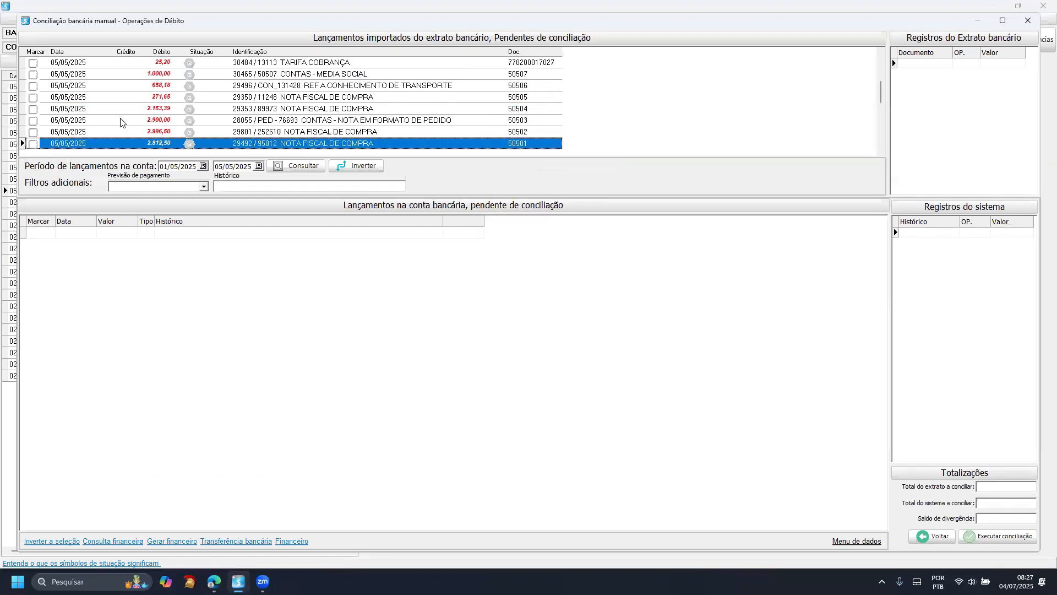
scroll(122, 124, "up", 20)
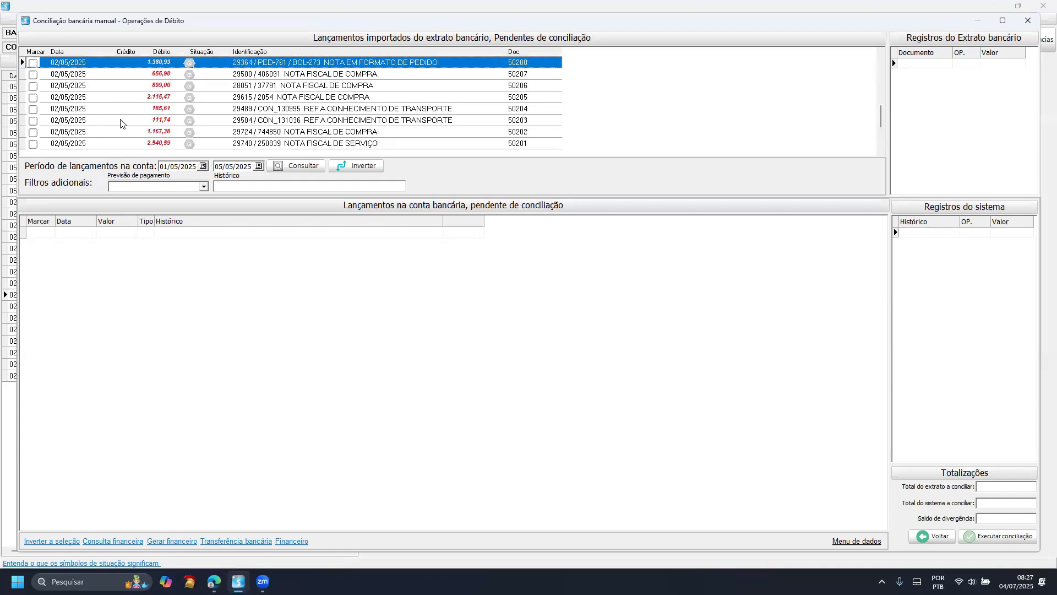
scroll(123, 124, "down", 18)
scroll(121, 124, "down", 7)
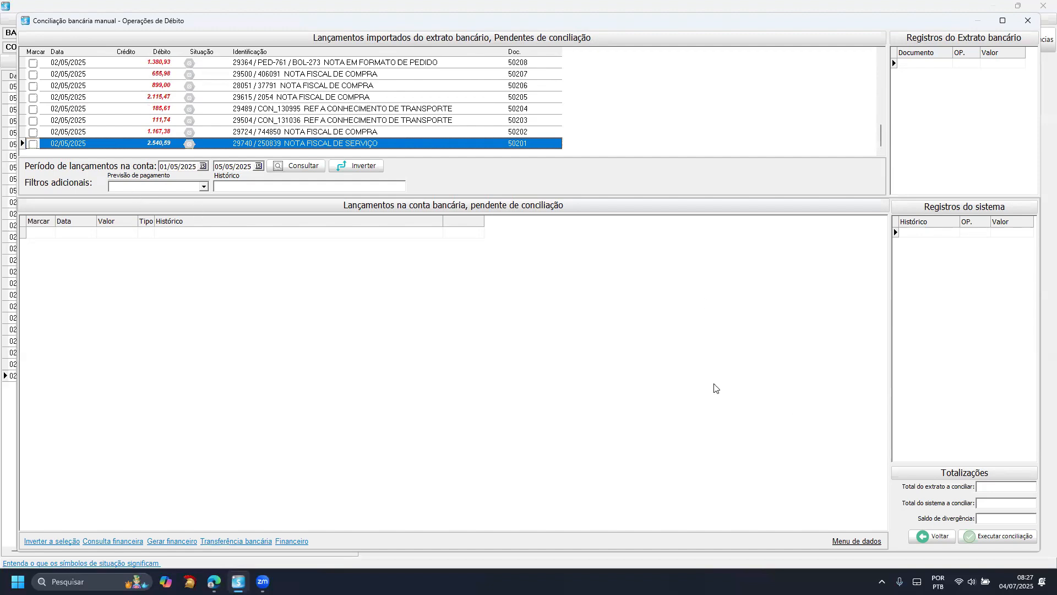
key("Escape")
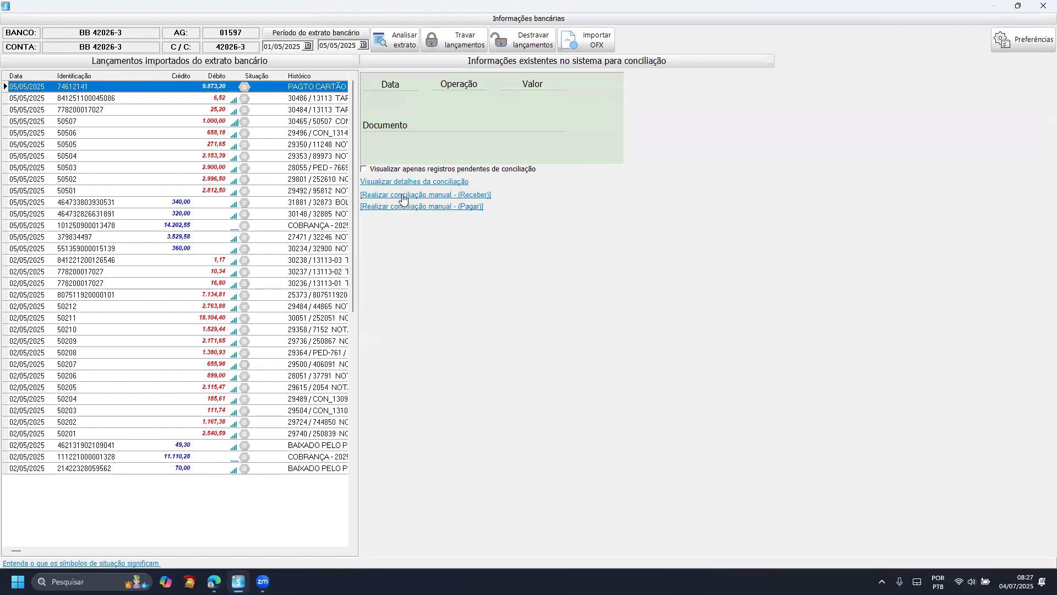
- Open the manual reconciliation for receivables and select the 11.110,28 COBRANÇA credit from 02/05/2025
left_click(402, 197)
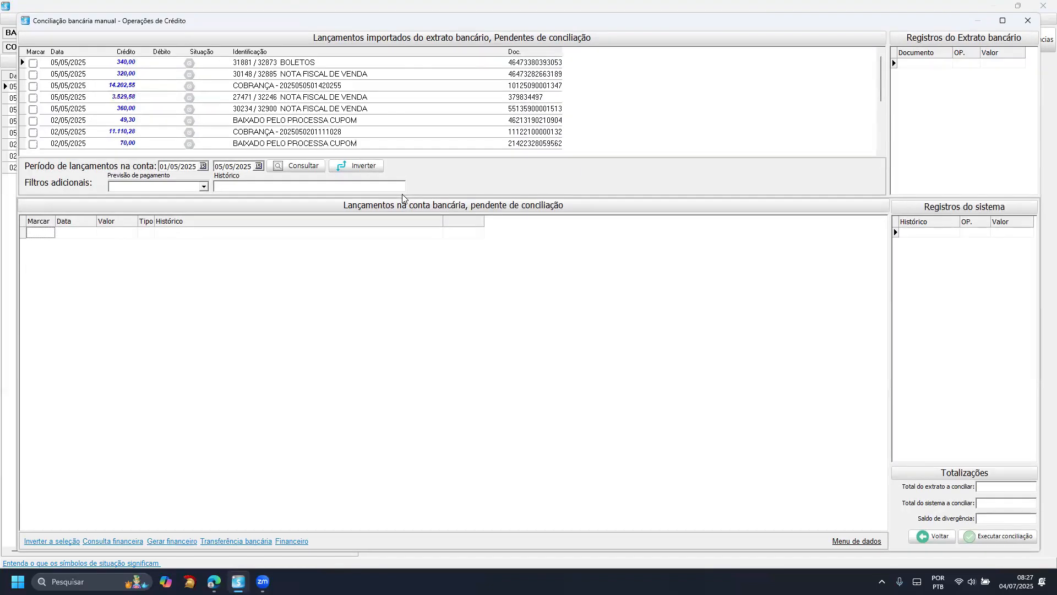
left_click(132, 132)
key("Down")
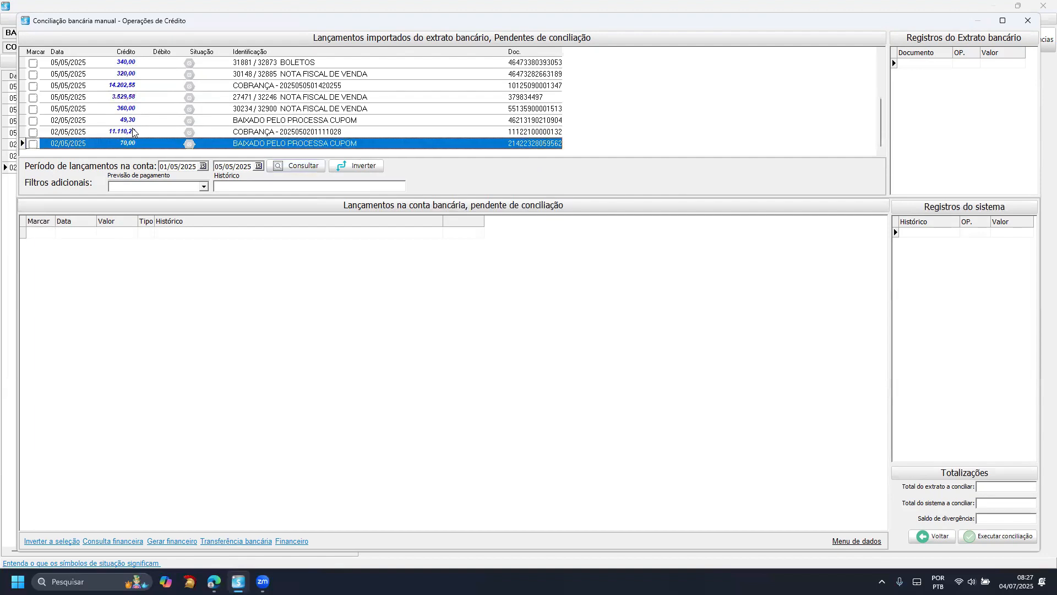
left_click(74, 135)
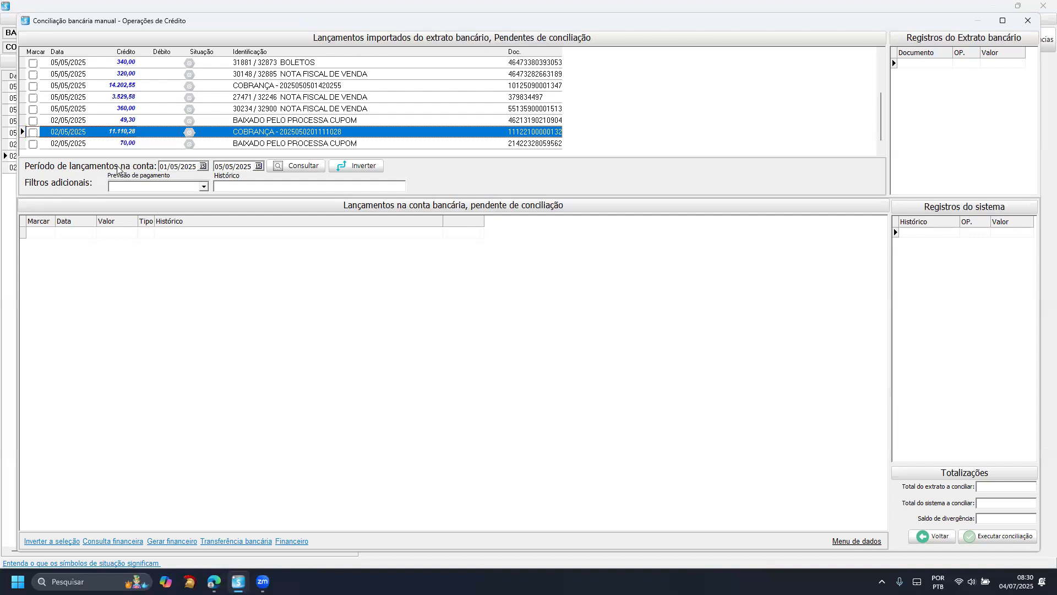
- Query the account entries pending reconciliation for the period from 02/05/2025 to 02/05/2025
left_click(203, 166)
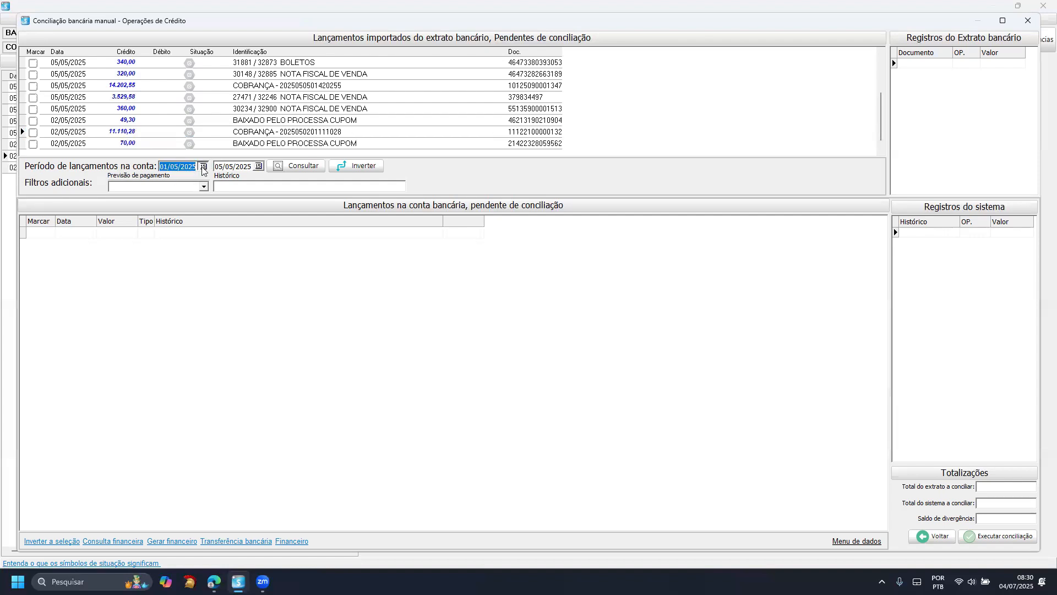
left_click(172, 195)
left_click(259, 166)
left_click(227, 195)
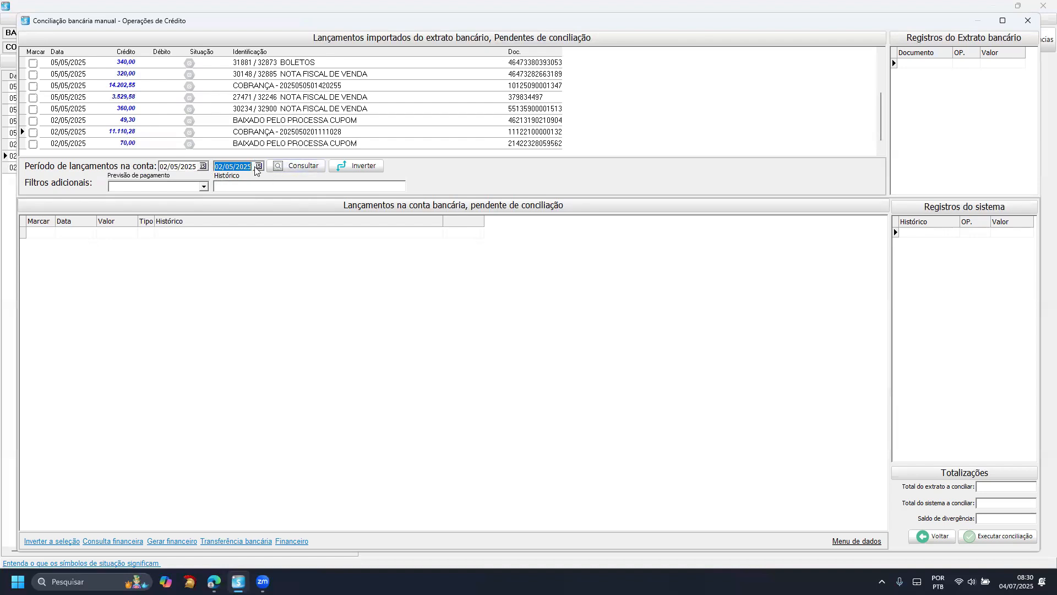
left_click(290, 171)
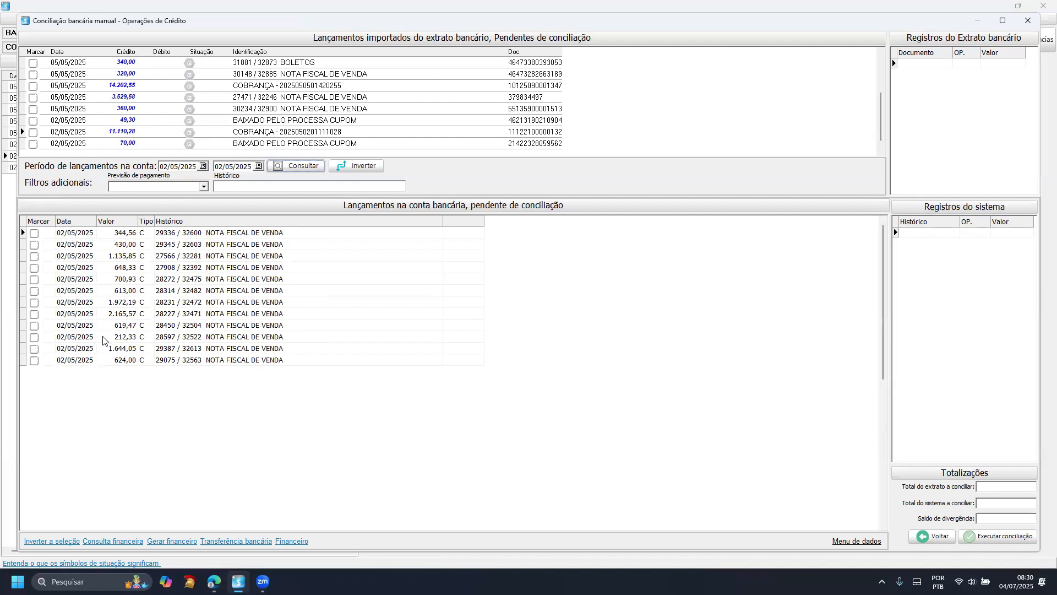
- Mark the 11.110,28 COBRANÇA credit as the statement record for reconciliation and check it among the marked statement records
left_click(72, 133)
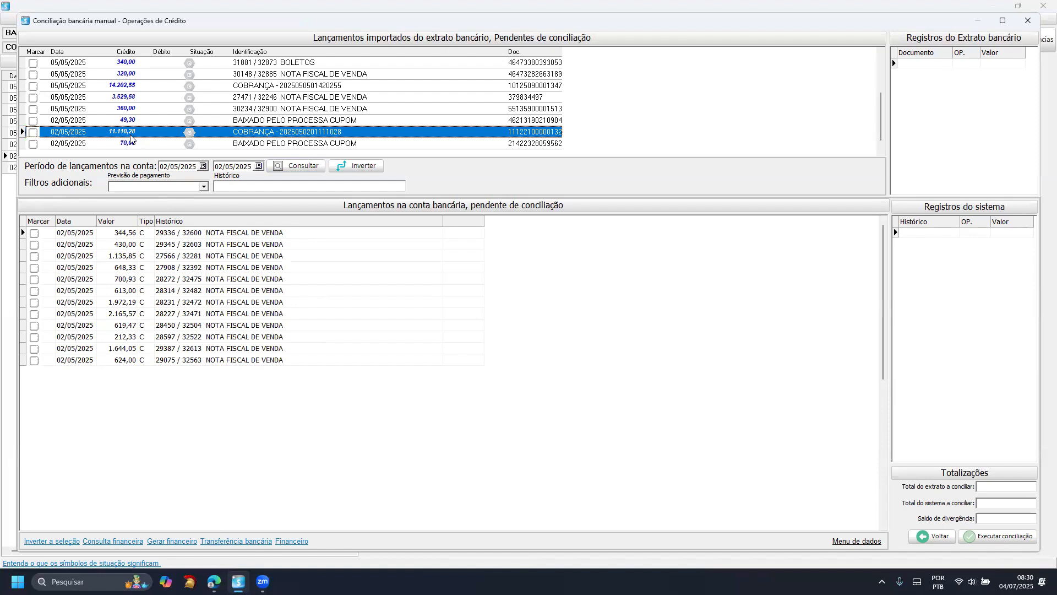
left_click(33, 134)
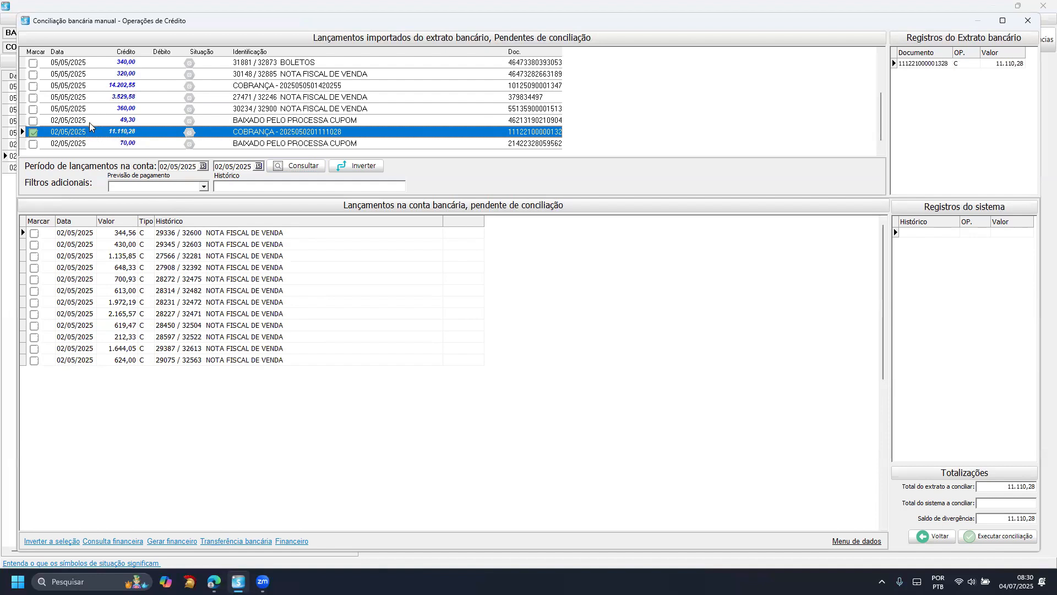
left_click(919, 64)
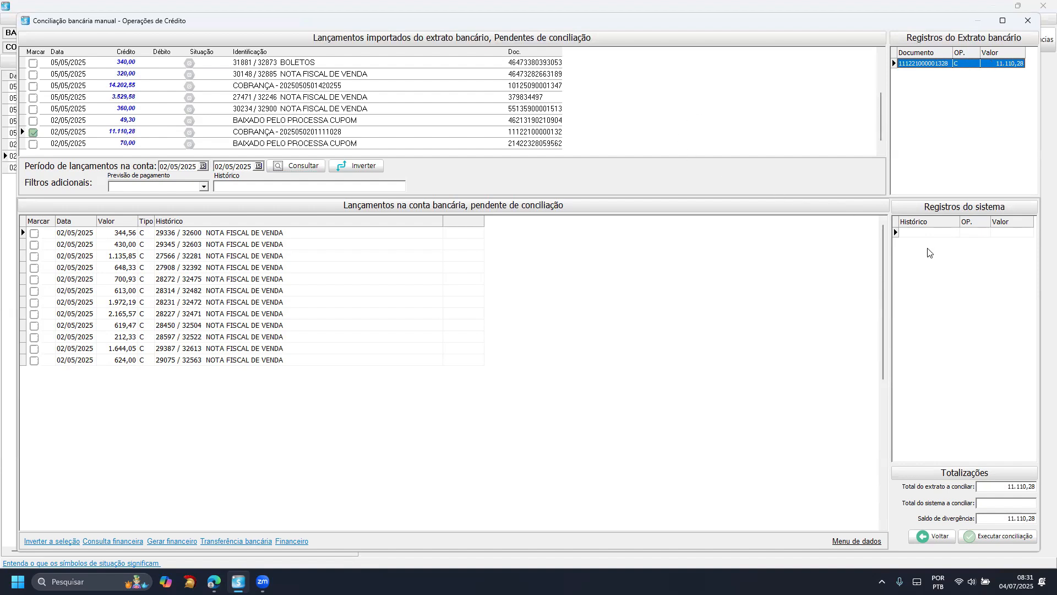
- Mark all twelve NOTA FISCAL DE VENDA entries from 02/05/2025, from 344,56 through 624,00, and execute their reconciliation with the marked credit
left_click(34, 234)
left_click(34, 245)
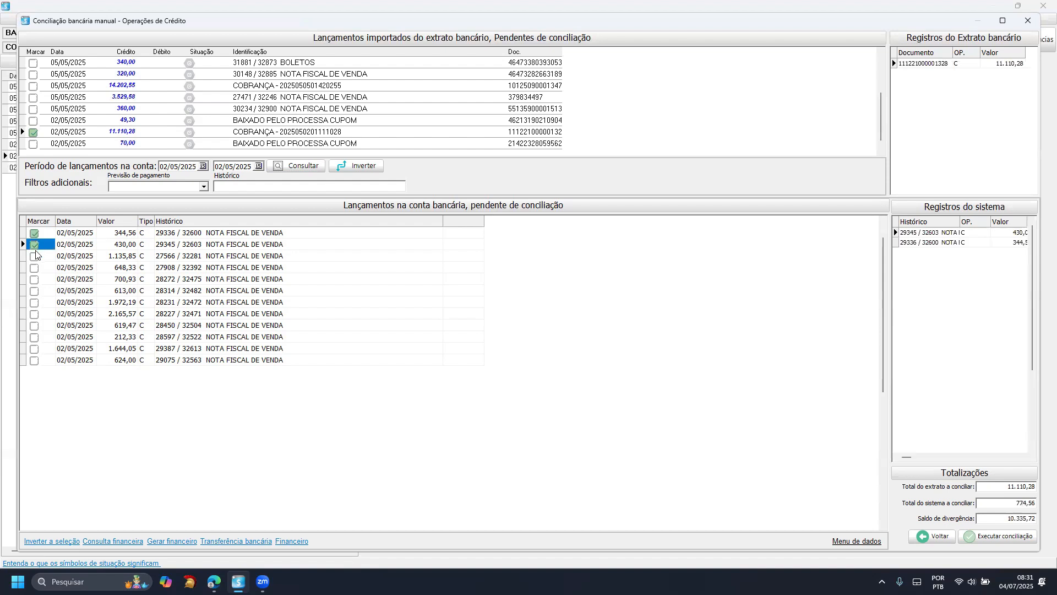
left_click(34, 257)
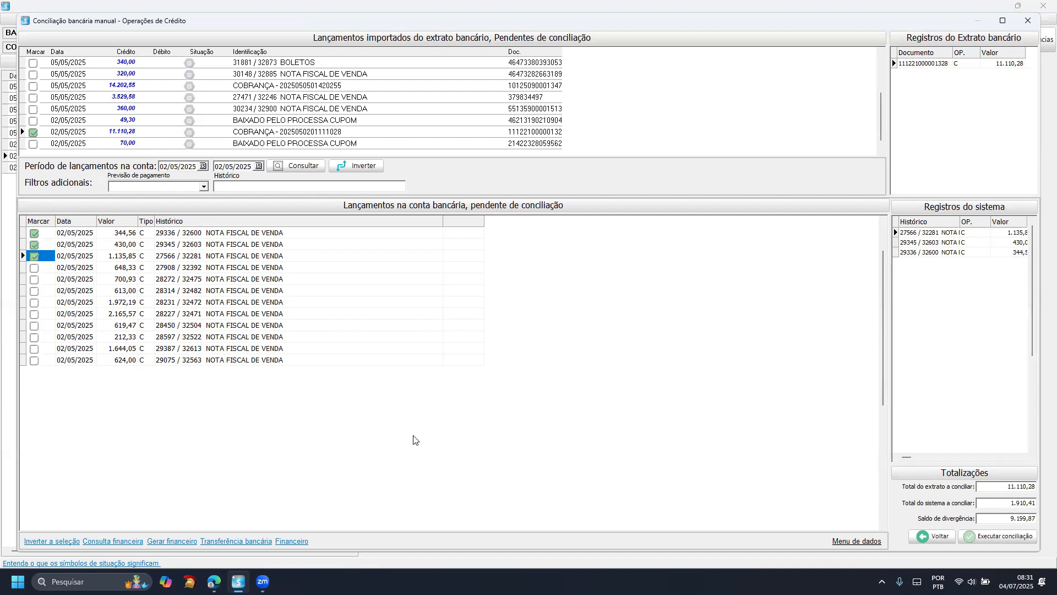
left_click(34, 268)
left_click(34, 279)
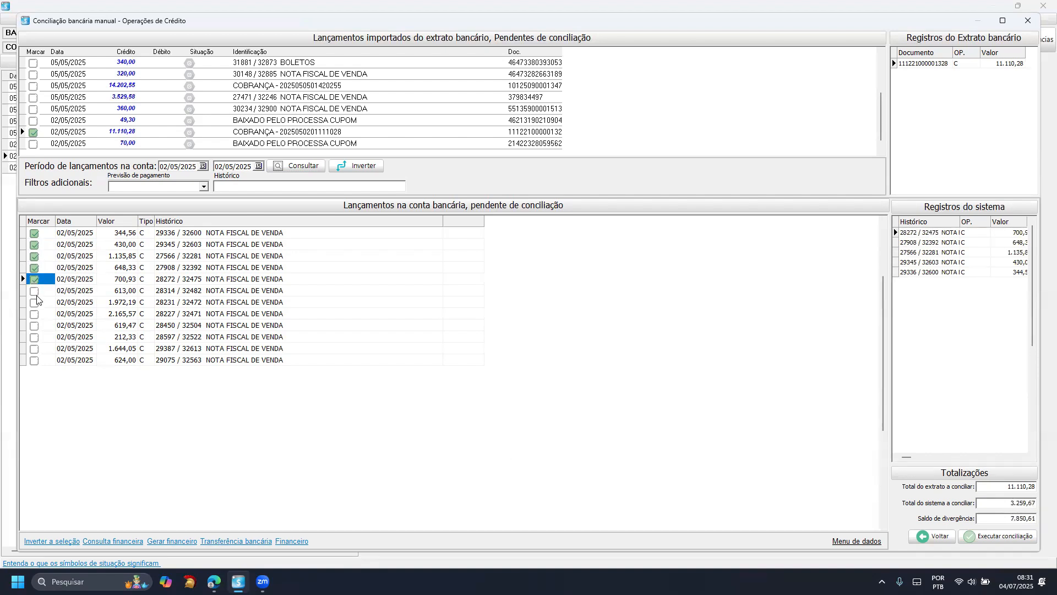
left_click(34, 291)
left_click(34, 302)
left_click(36, 314)
left_click(36, 325)
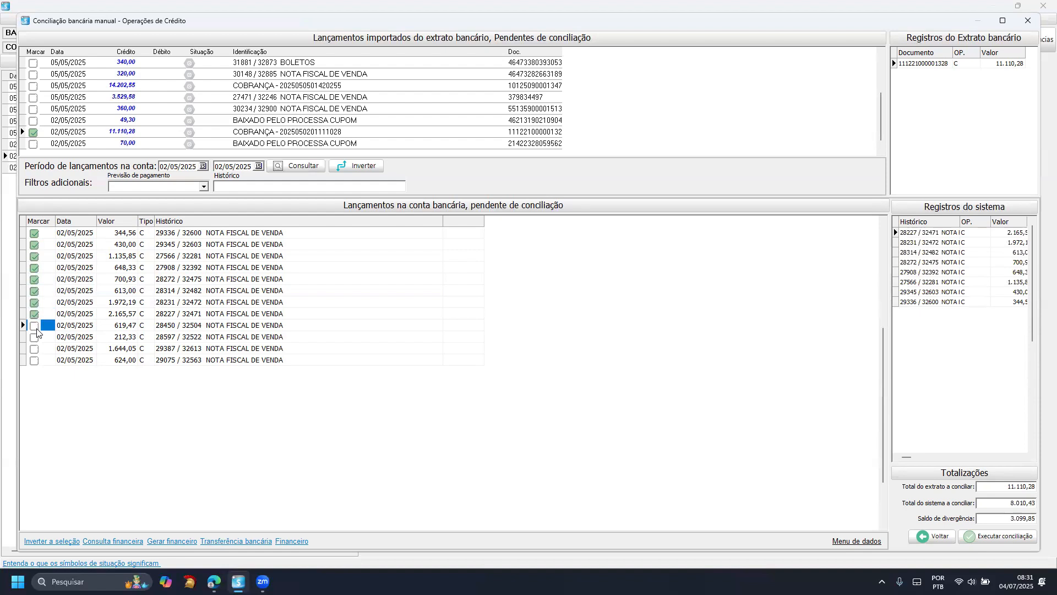
left_click(35, 338)
left_click(34, 349)
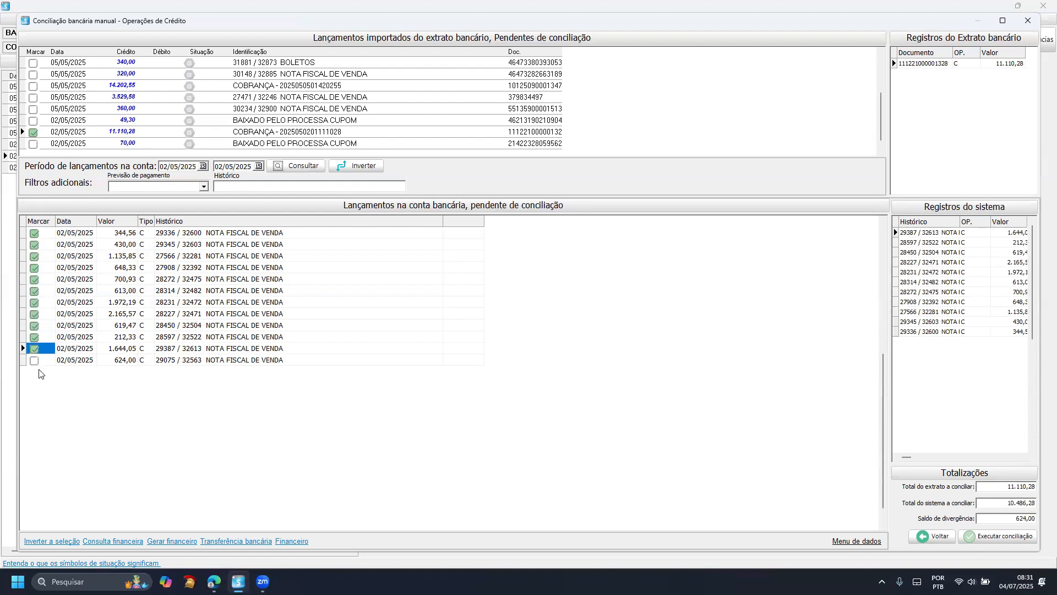
left_click(34, 361)
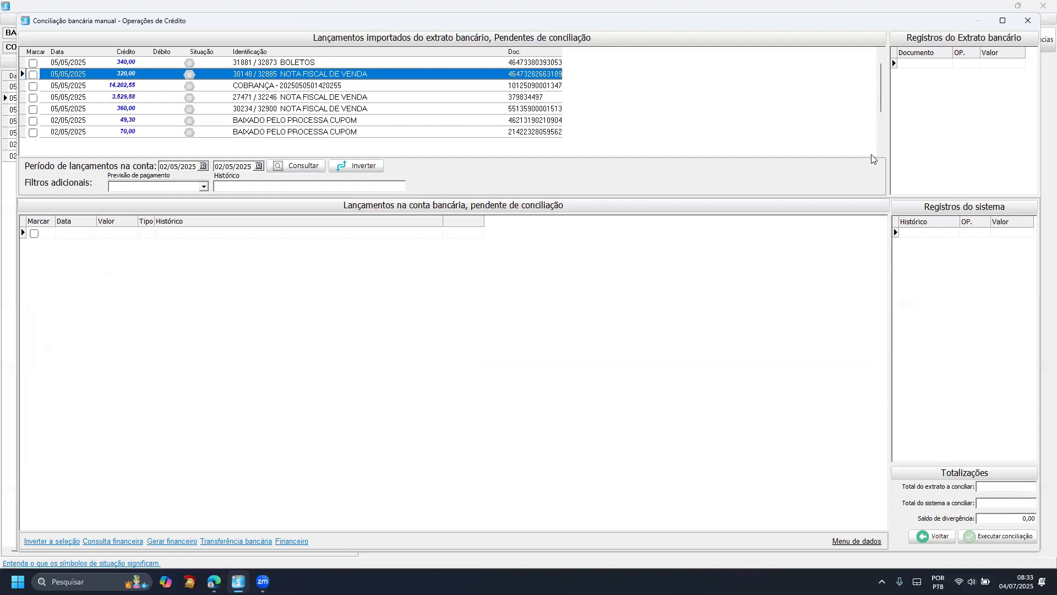
- Return to the imported statement entries and check the system information of the reconciled 11.110,28 credit
left_click(1027, 21)
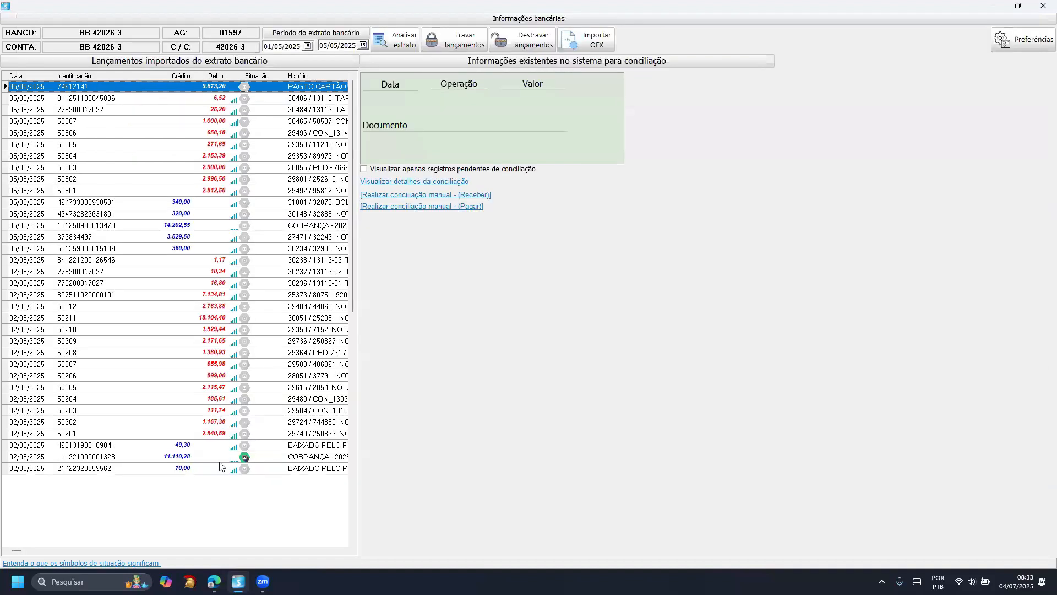
left_click(236, 457)
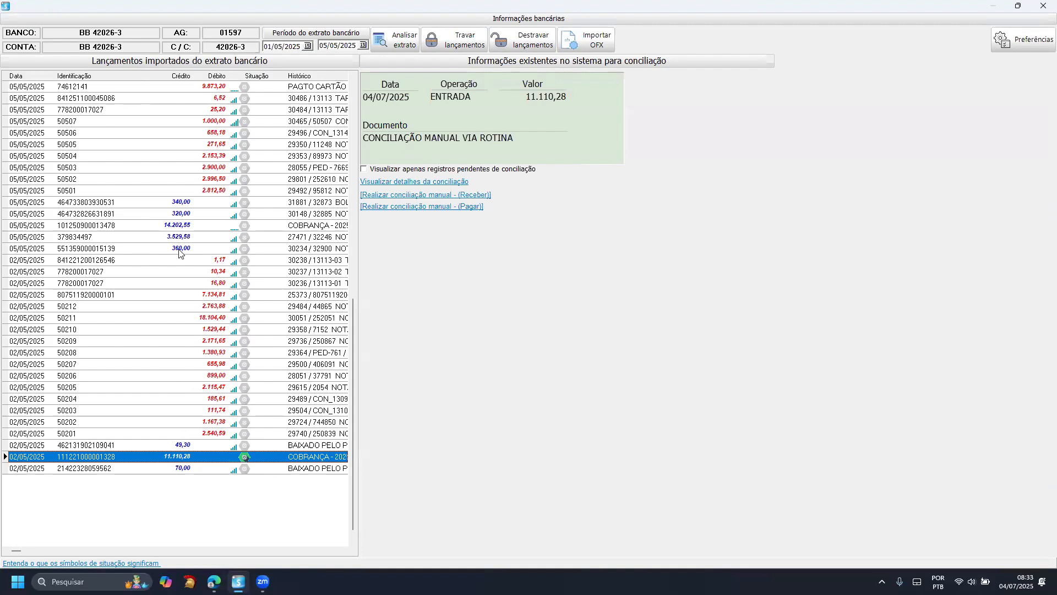
- Review the reconciliation details of the 1.000,00 debit from 05/05/2025 and reconcile it
left_click(188, 122)
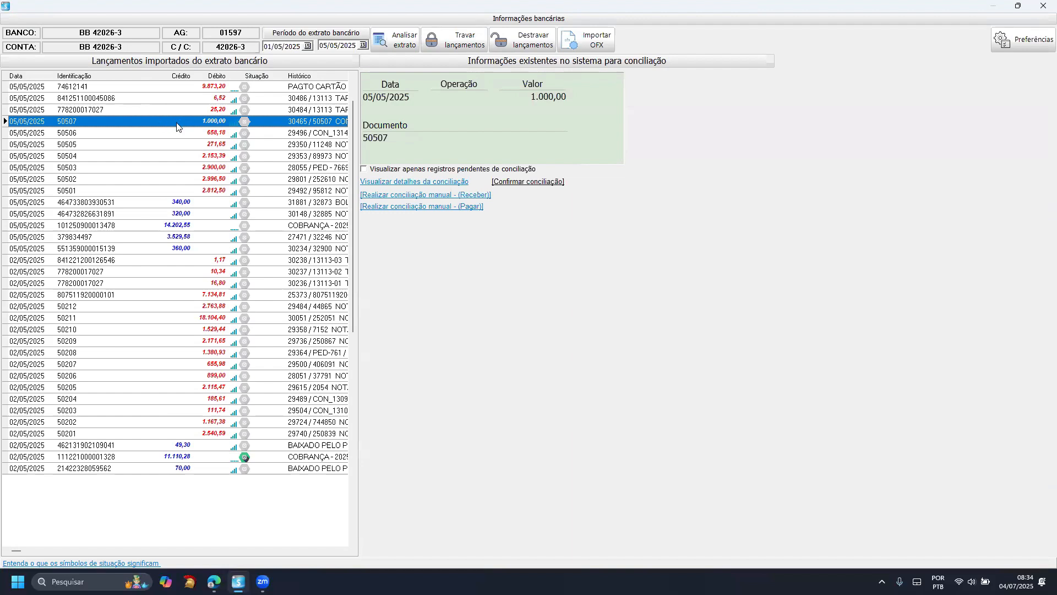
left_click(408, 184)
left_click(414, 262)
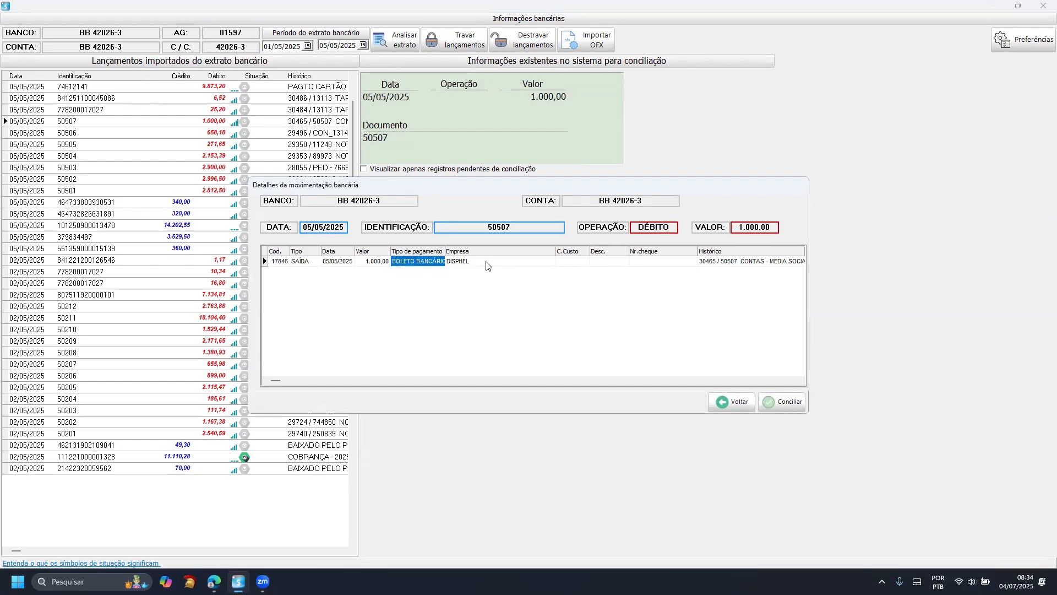
left_click(611, 262)
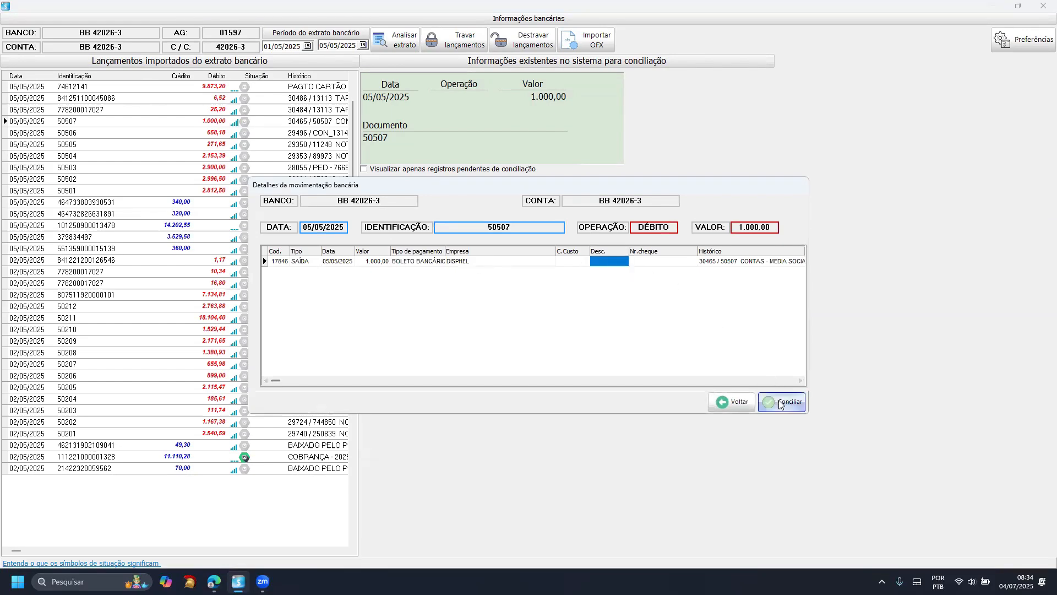
left_click(780, 403)
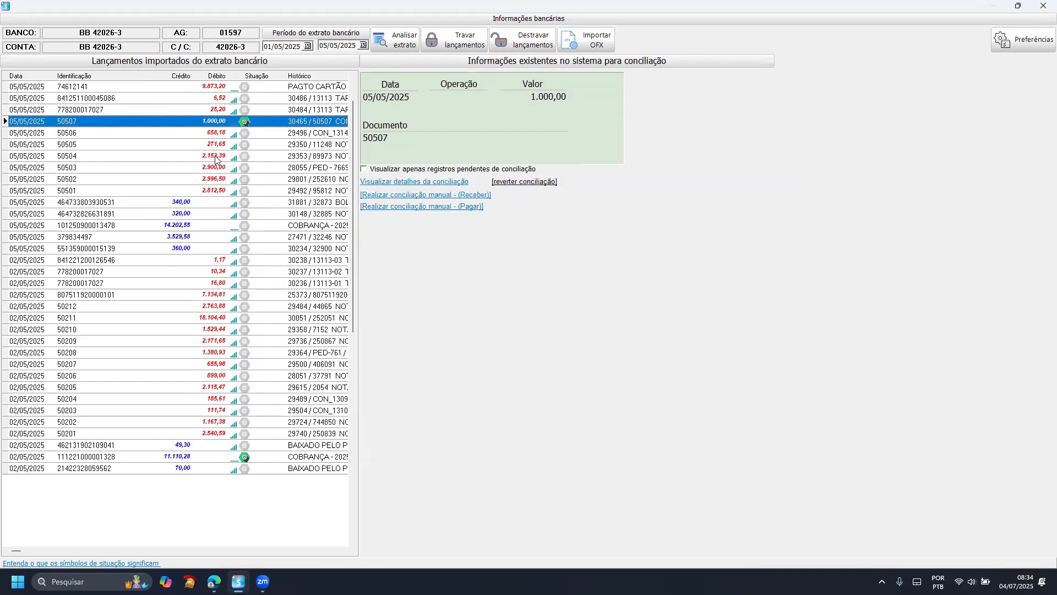
- Check the 658,18 and 271,65 debits, view the reconciliation details of the 2.153,39 debit, and return without reconciling
left_click(211, 135)
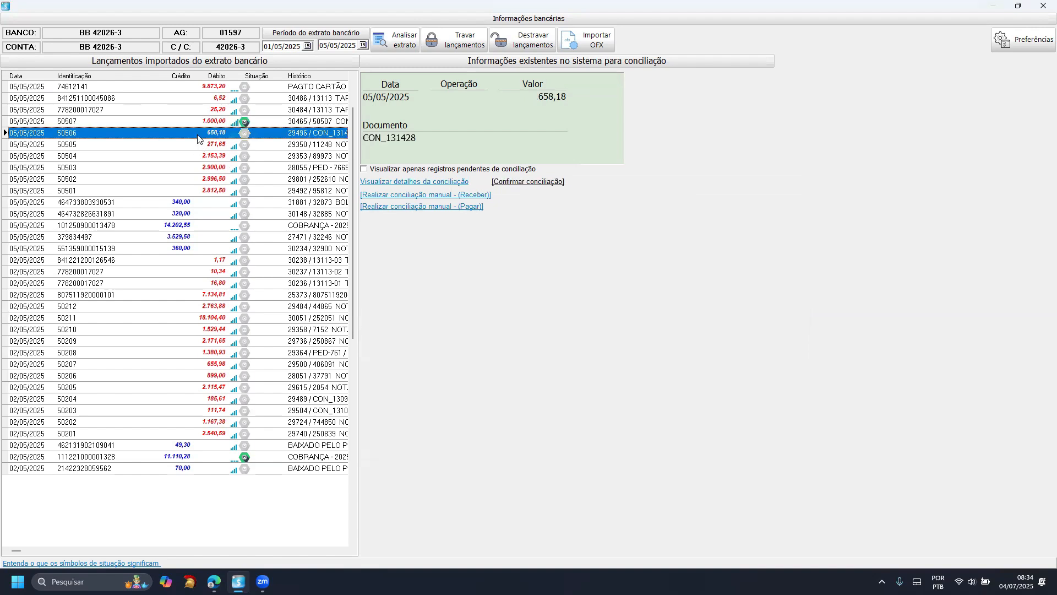
left_click(193, 146)
left_click(188, 137)
left_click(188, 157)
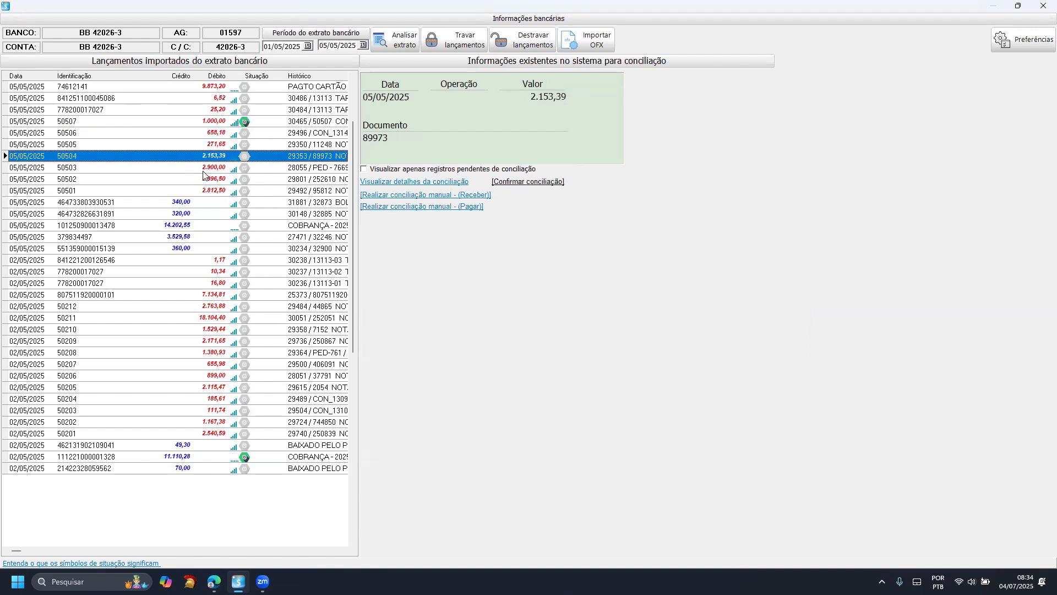
left_click(389, 187)
left_click(418, 263)
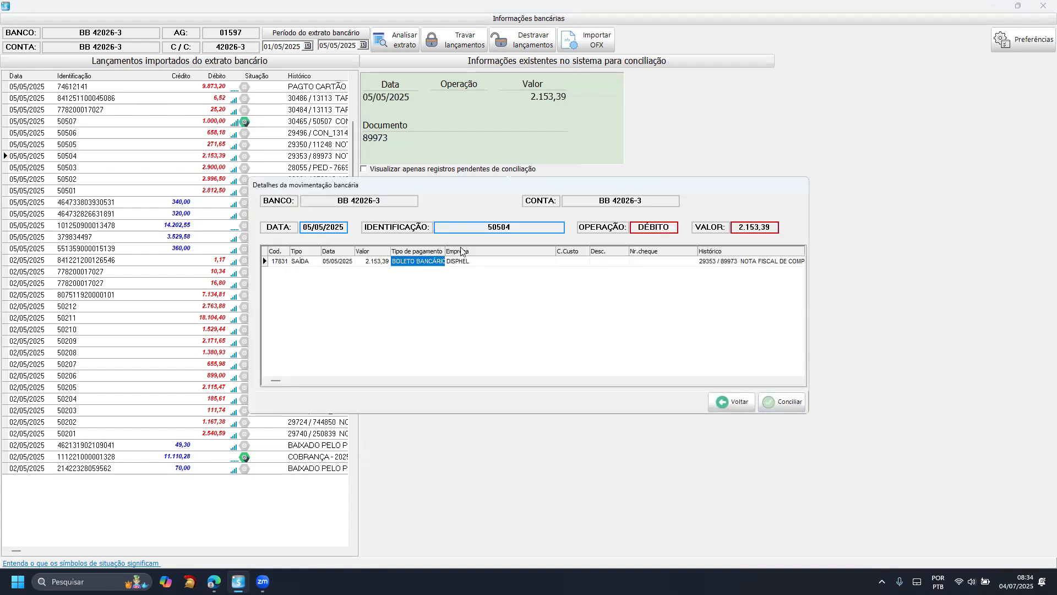
left_click(728, 402)
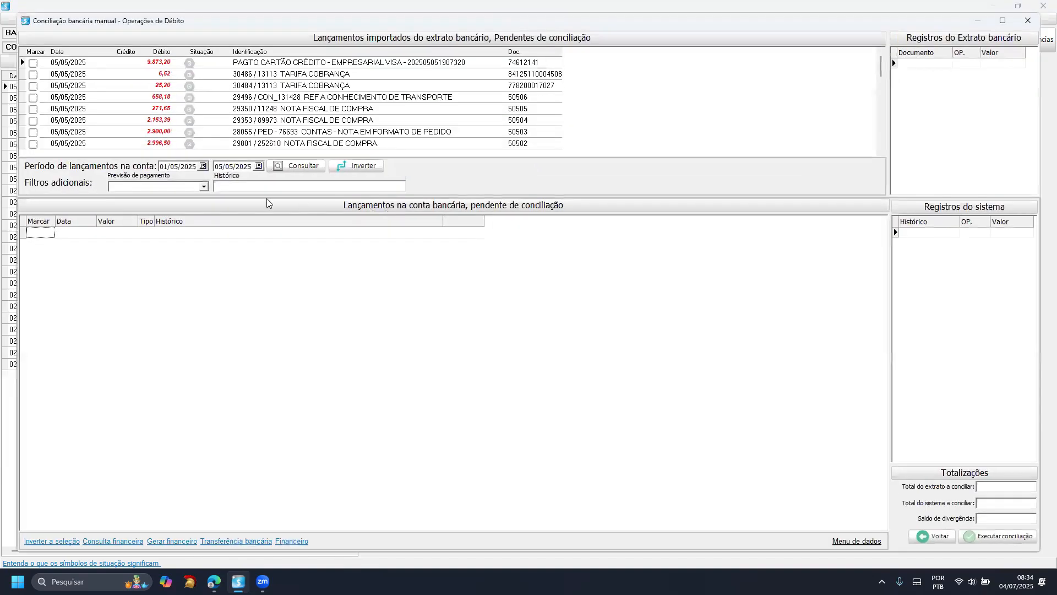
- Set the end date of the account entries period to 01/05/2025 and mark the 6,52 TARIFA COBRANÇA debit from 05/05/2025
left_click(205, 166)
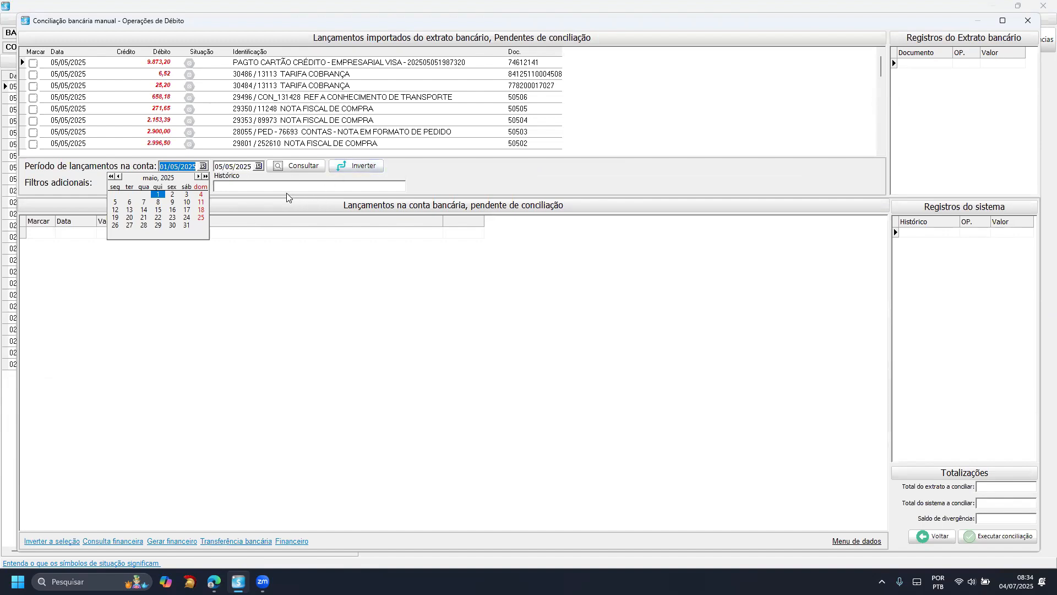
left_click(251, 229)
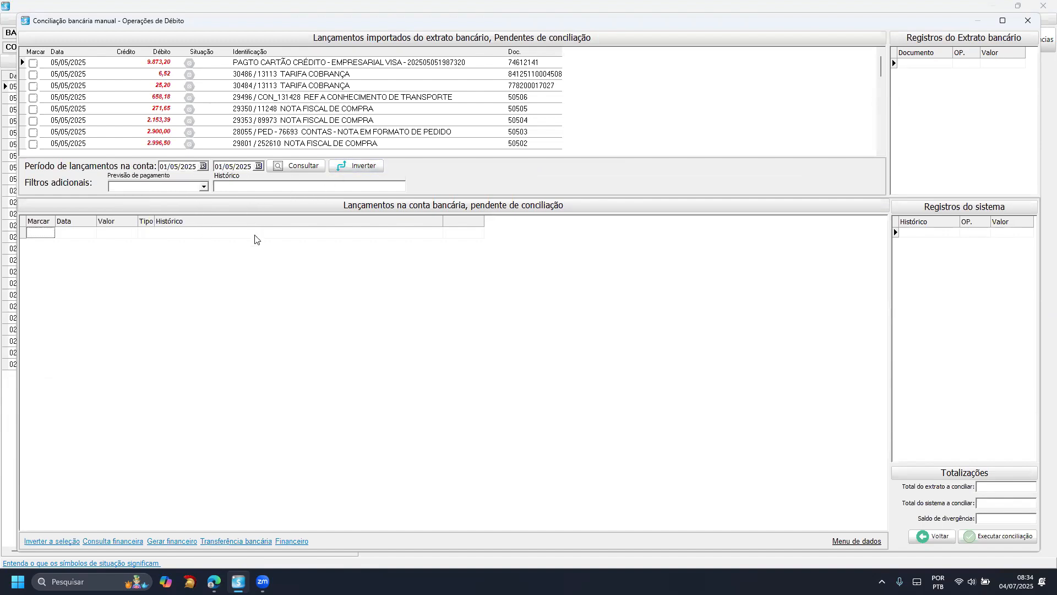
left_click(198, 79)
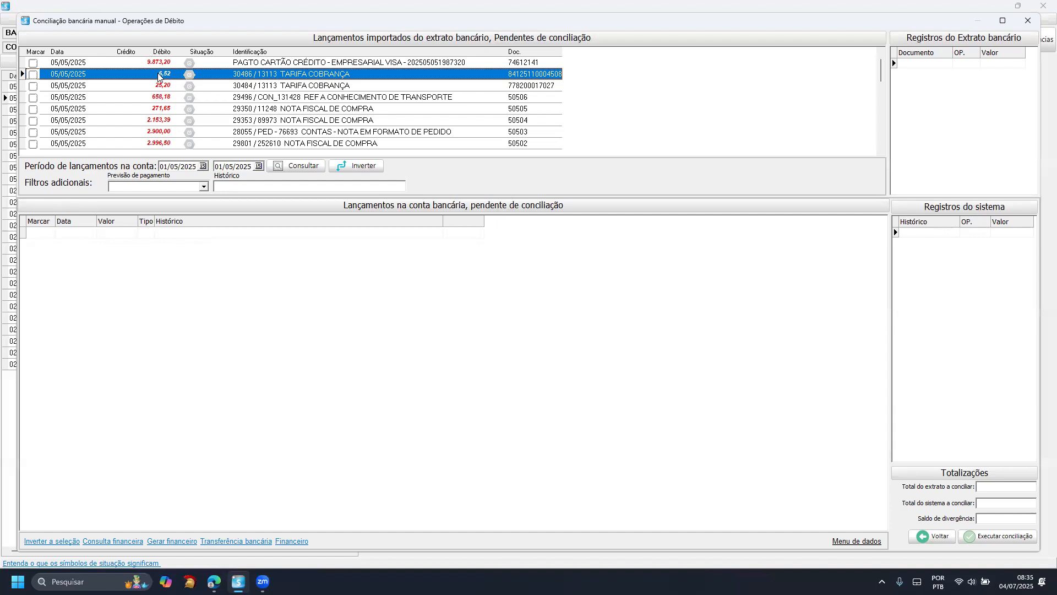
left_click(33, 75)
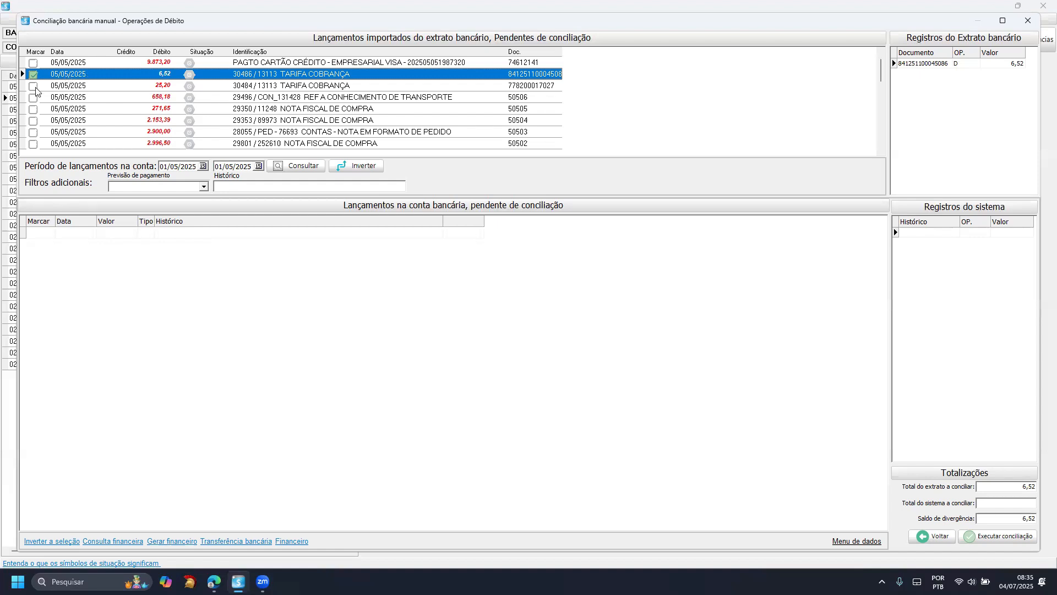
- Start generating a financial record for the marked 6,52 debit with seller code 1, review its fields, and return without generating it
left_click(164, 541)
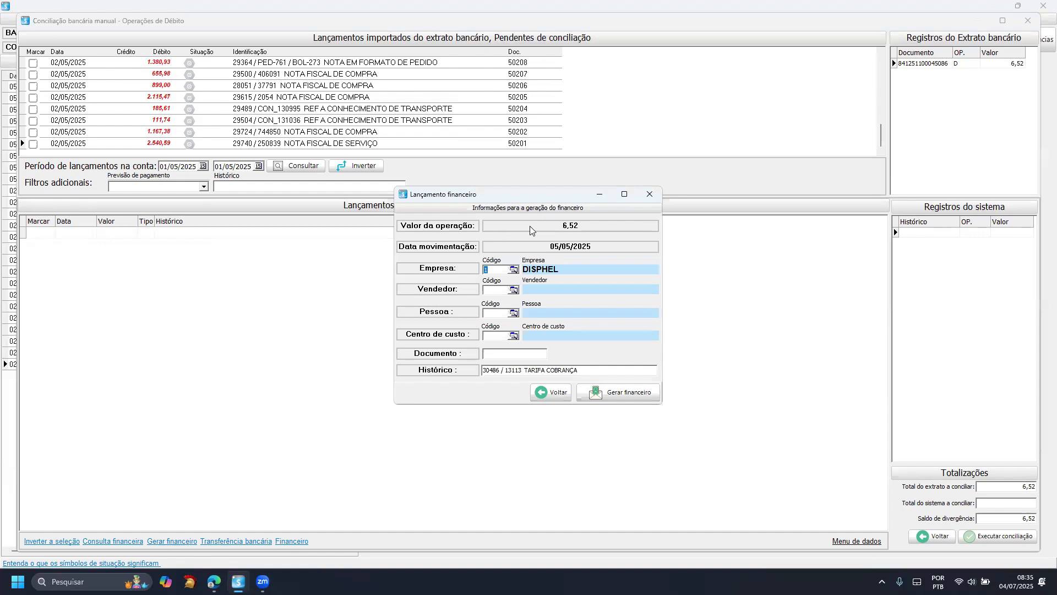
left_click(502, 290)
type("1")
key("Return")
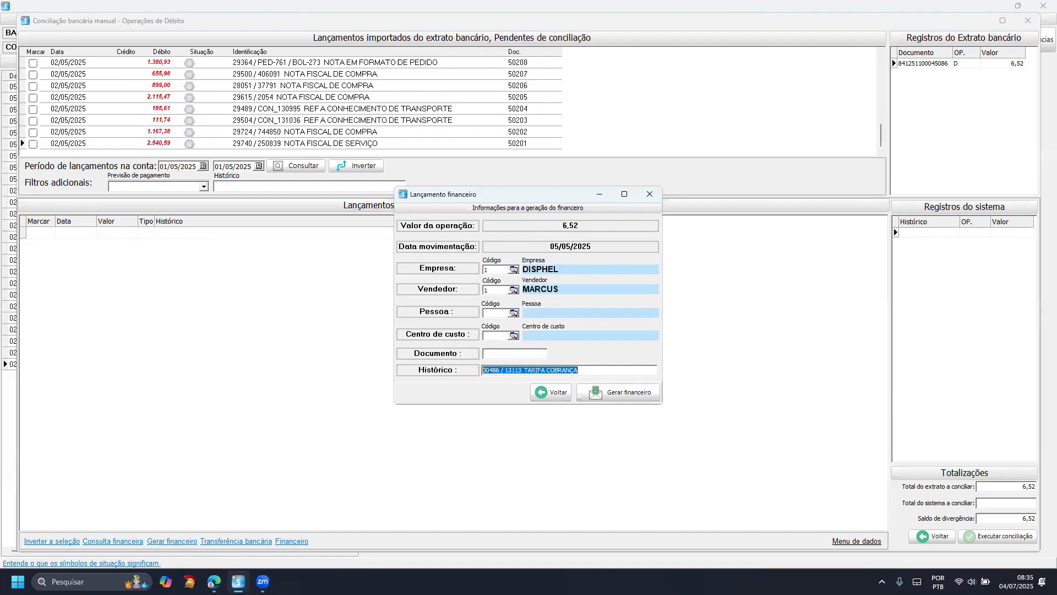
left_click(503, 312)
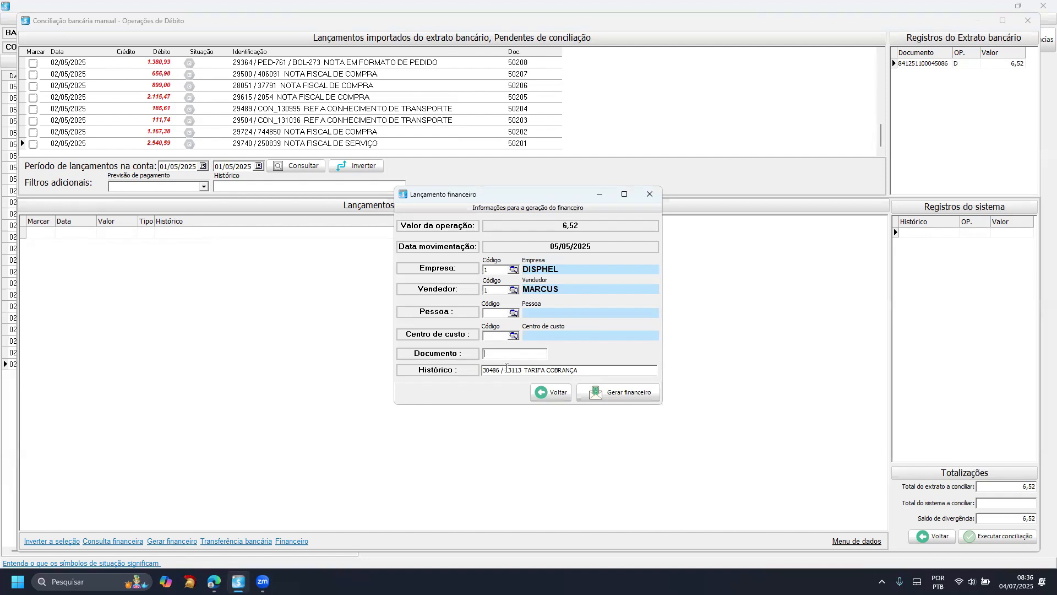
left_click_drag(582, 370, 483, 373)
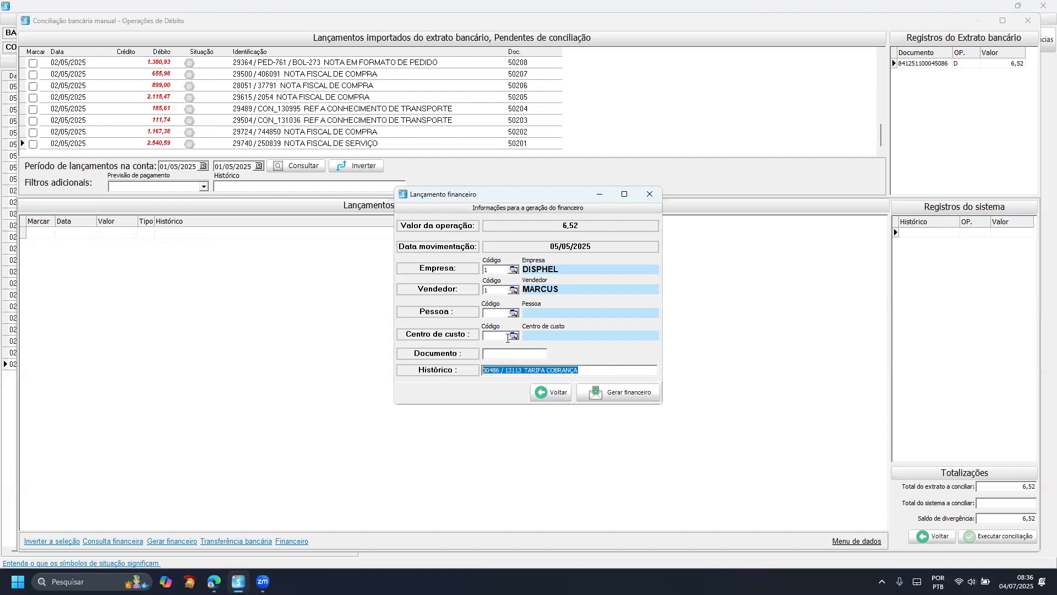
left_click(535, 395)
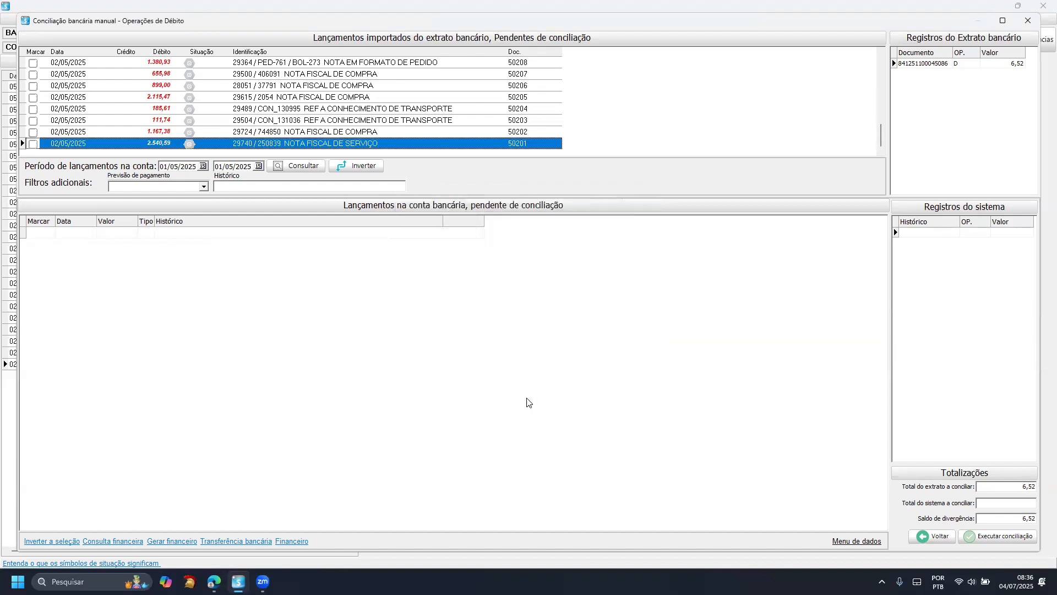
- Start a bank transfer for the marked 6,52 debit with destination account code 2, review the payment types, and return without executing it
left_click(241, 541)
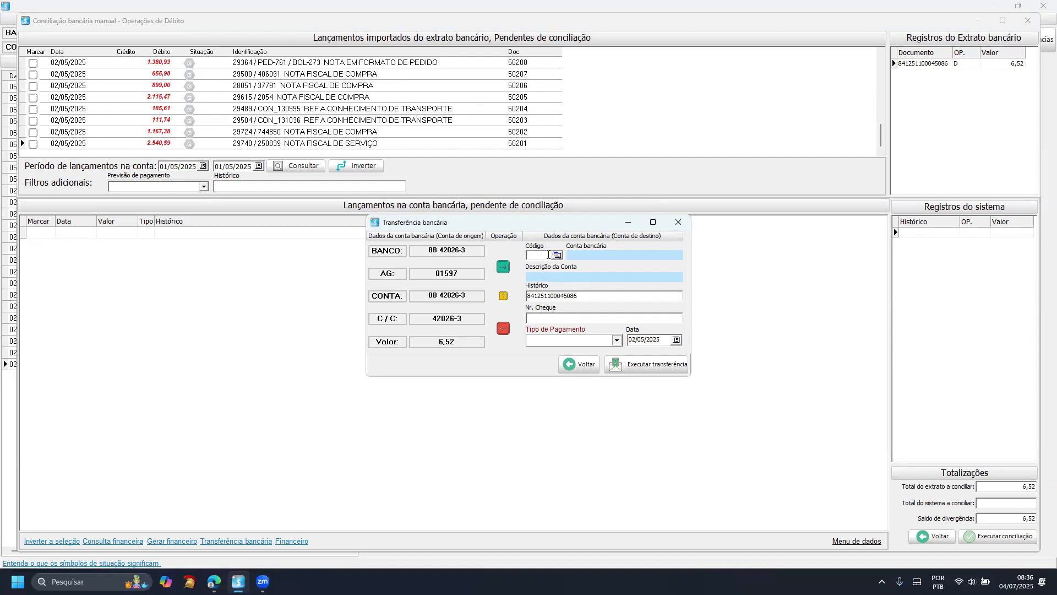
left_click(568, 340)
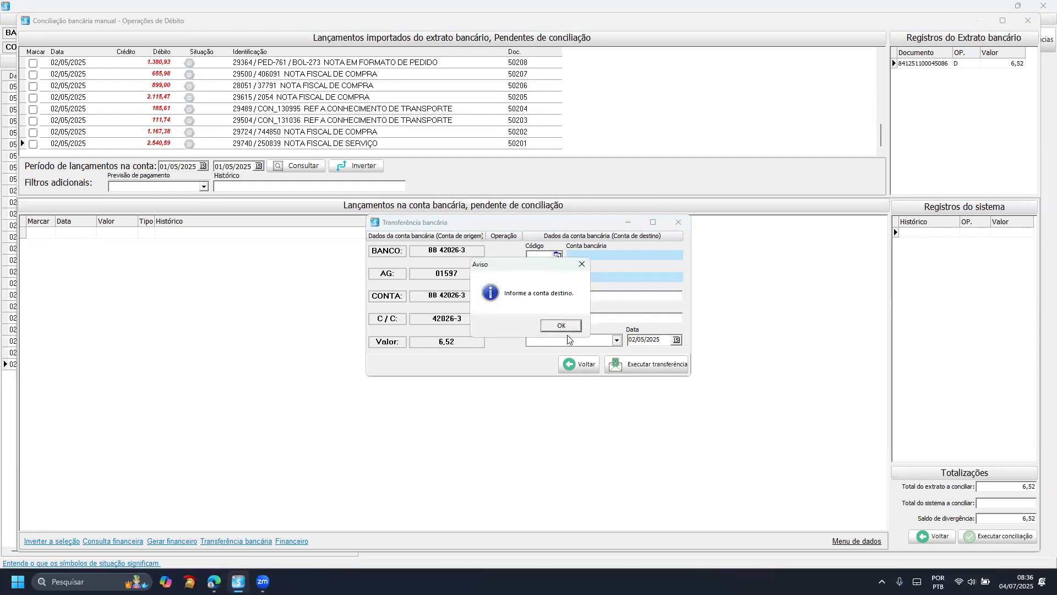
left_click(564, 326)
type("2")
key("Tab")
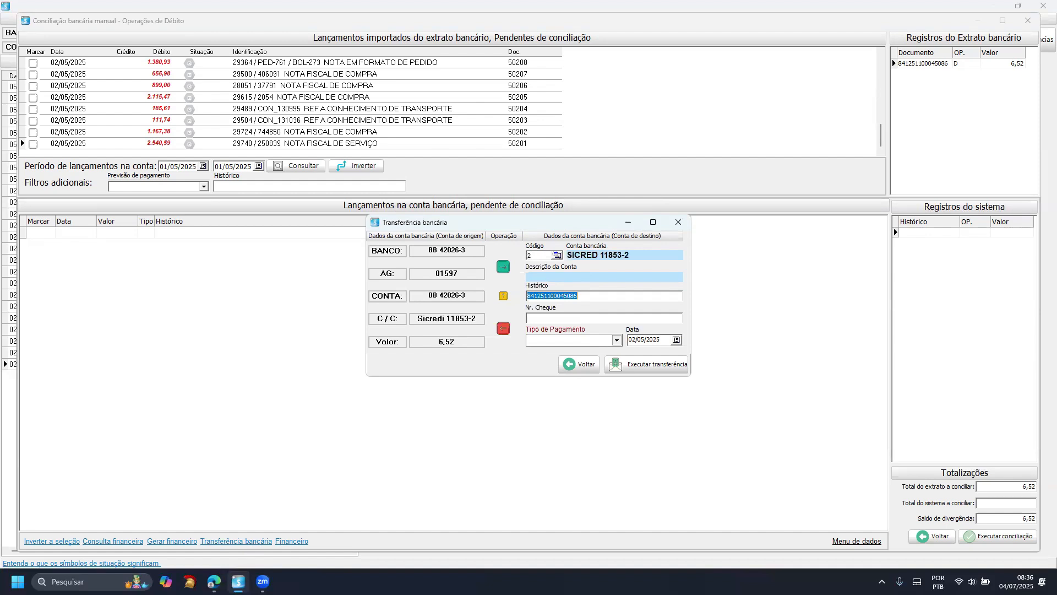
left_click(588, 342)
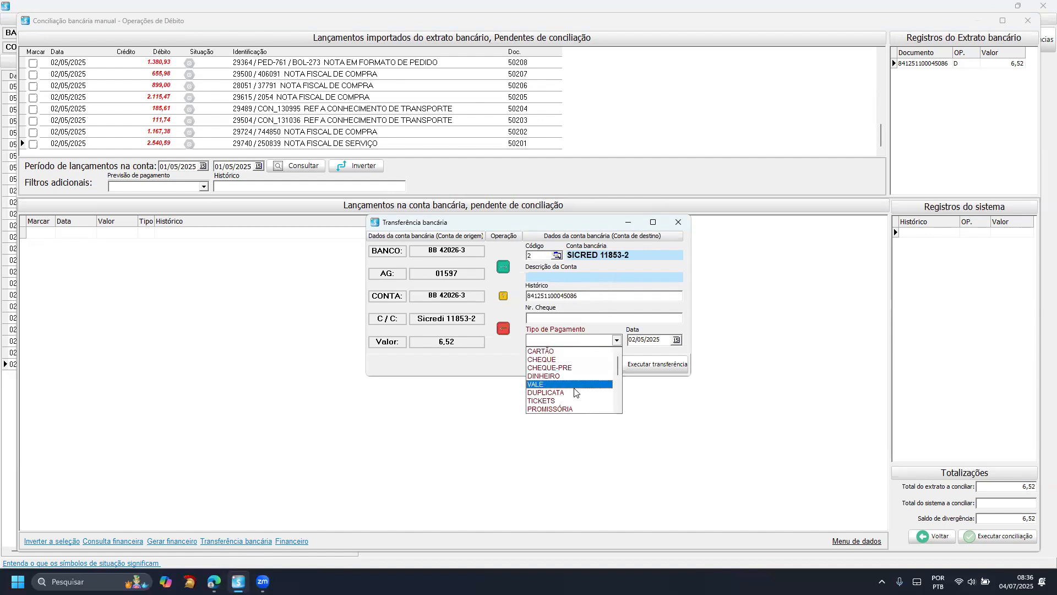
left_click(632, 334)
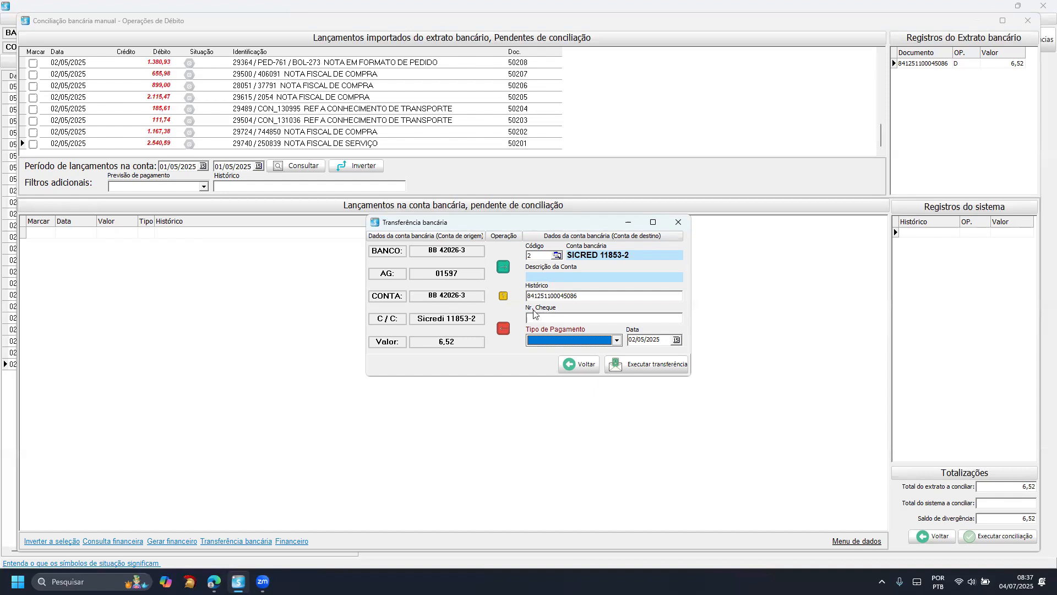
left_click(579, 364)
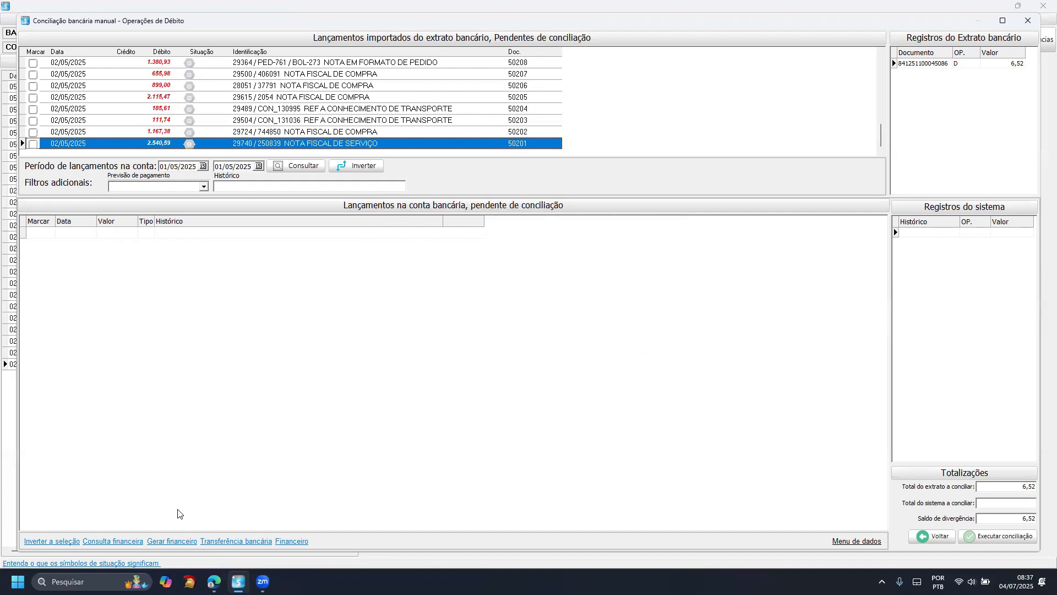
- View the search filters of the financial titles listing and close it without searching
left_click(113, 541)
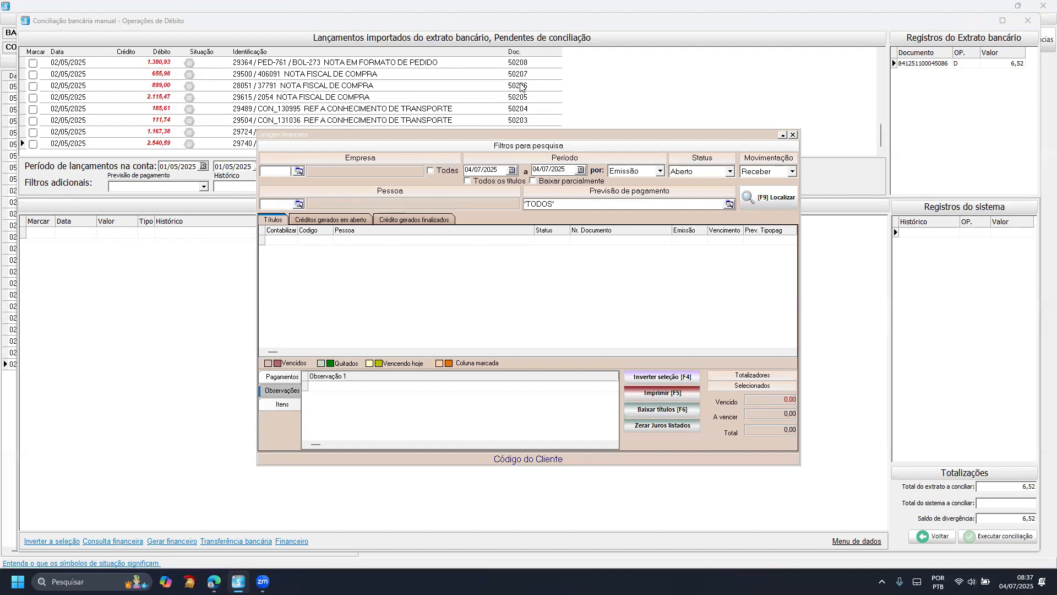
key("Escape")
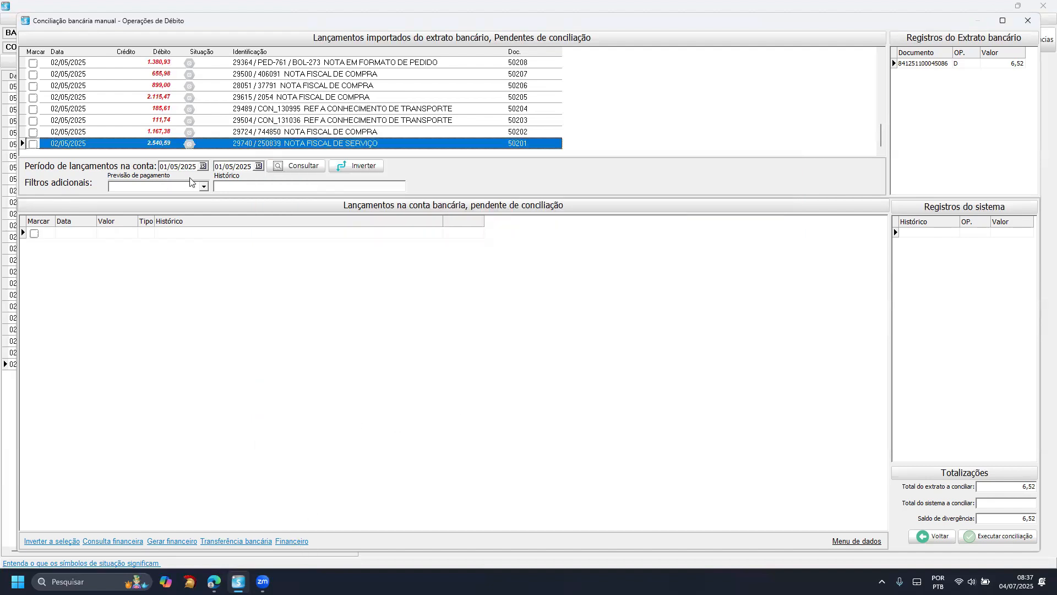
left_click(264, 185)
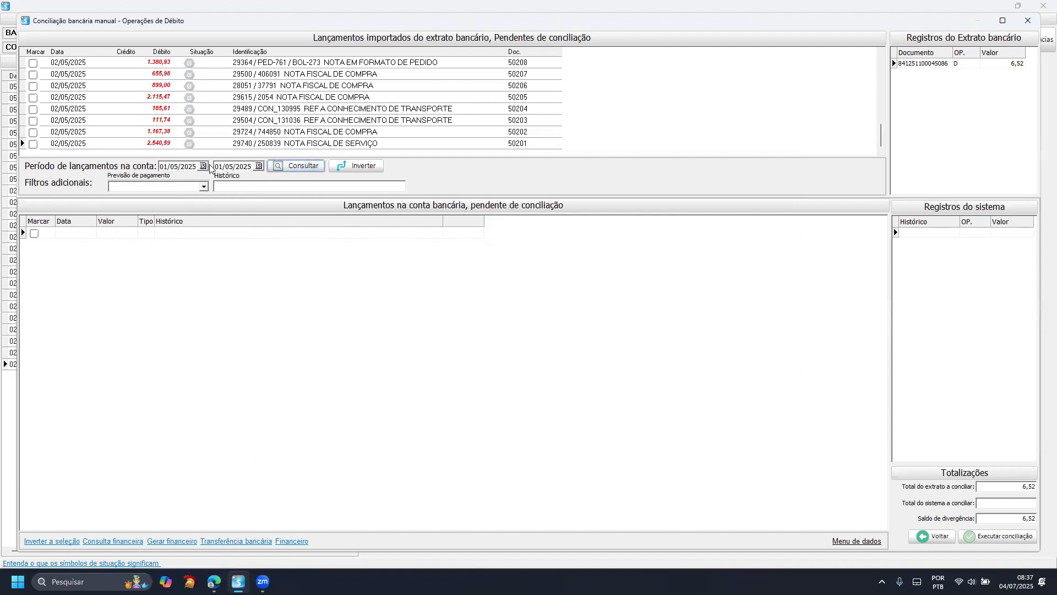
- Set the end date of the account entries period to 07/05/2025 and list the entries pending reconciliation
left_click(258, 165)
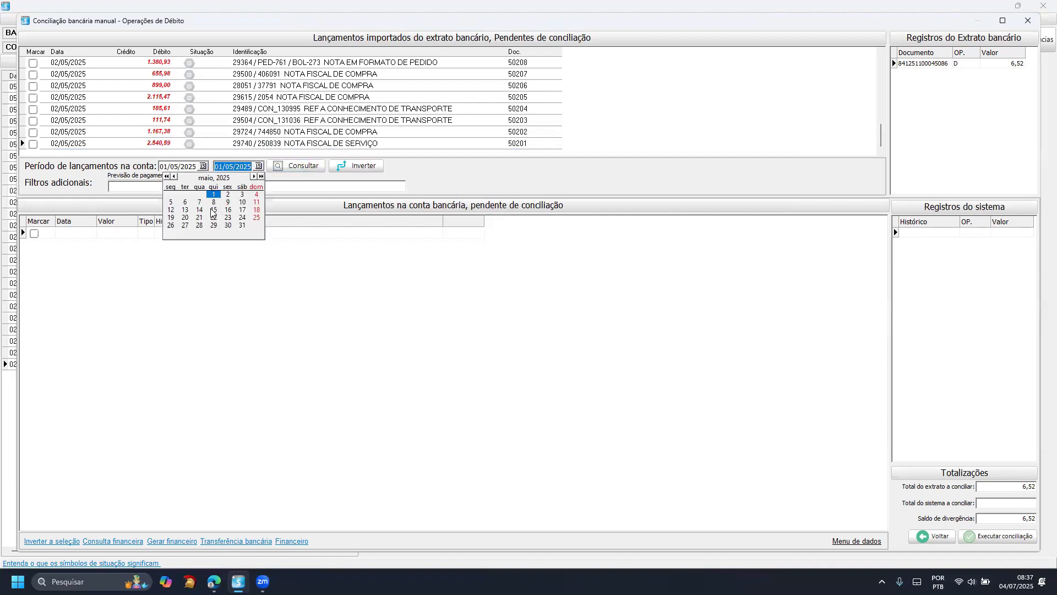
left_click(242, 202)
left_click(286, 167)
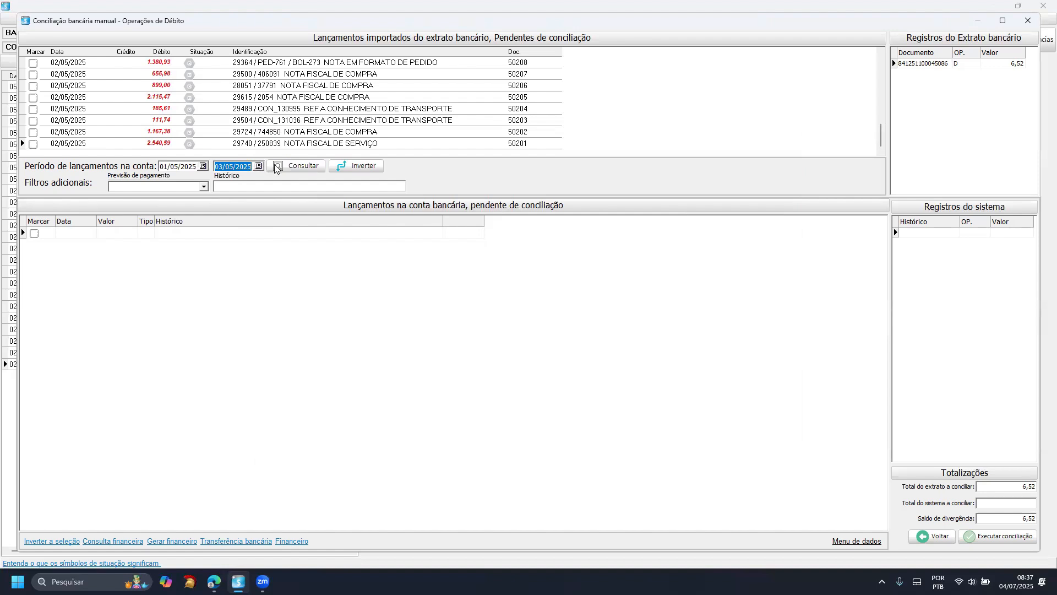
left_click(257, 166)
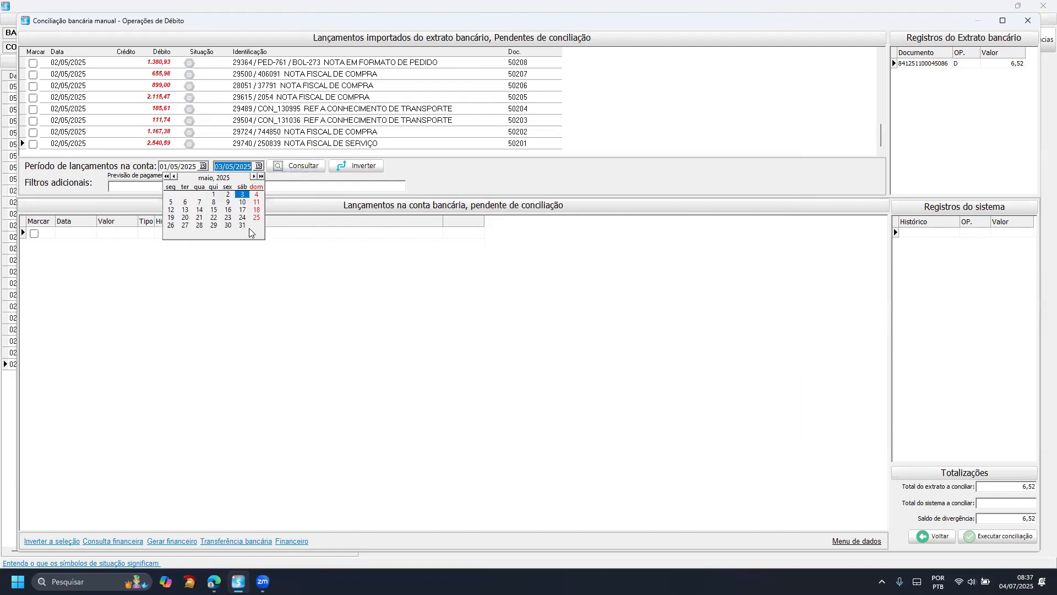
left_click(214, 210)
left_click(293, 167)
left_click(227, 267)
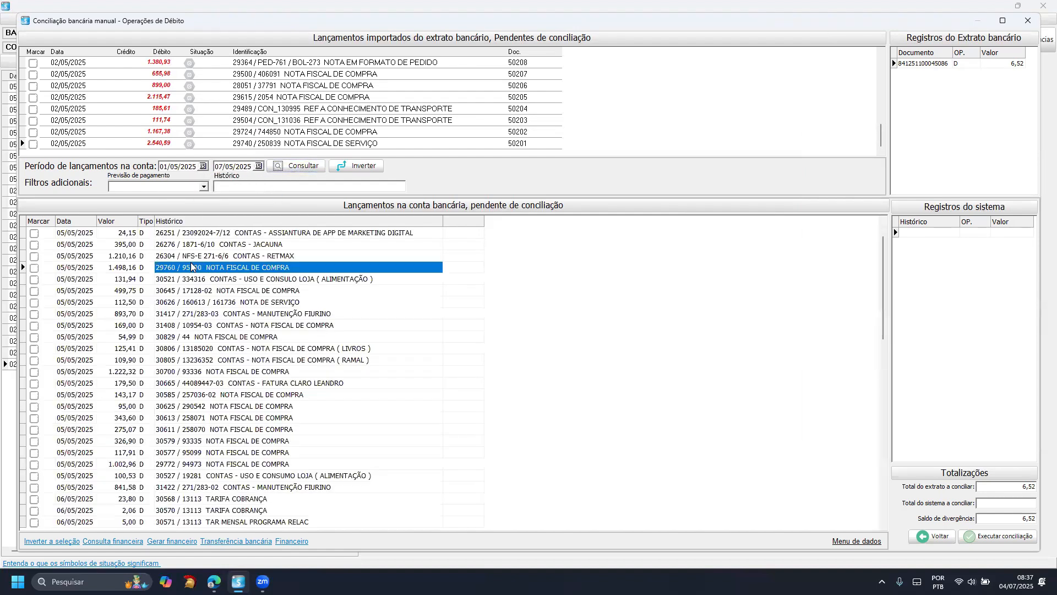
- Review the financial control record, search all accounts with the value criterion cleared, open the first record, and return to the manual reconciliation
left_click(121, 268)
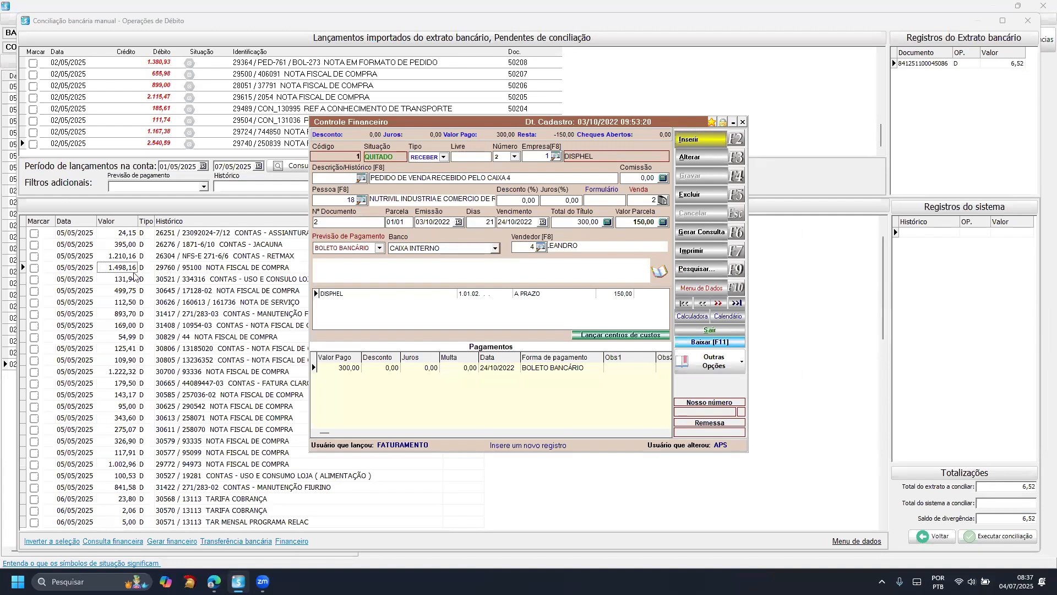
left_click(689, 326)
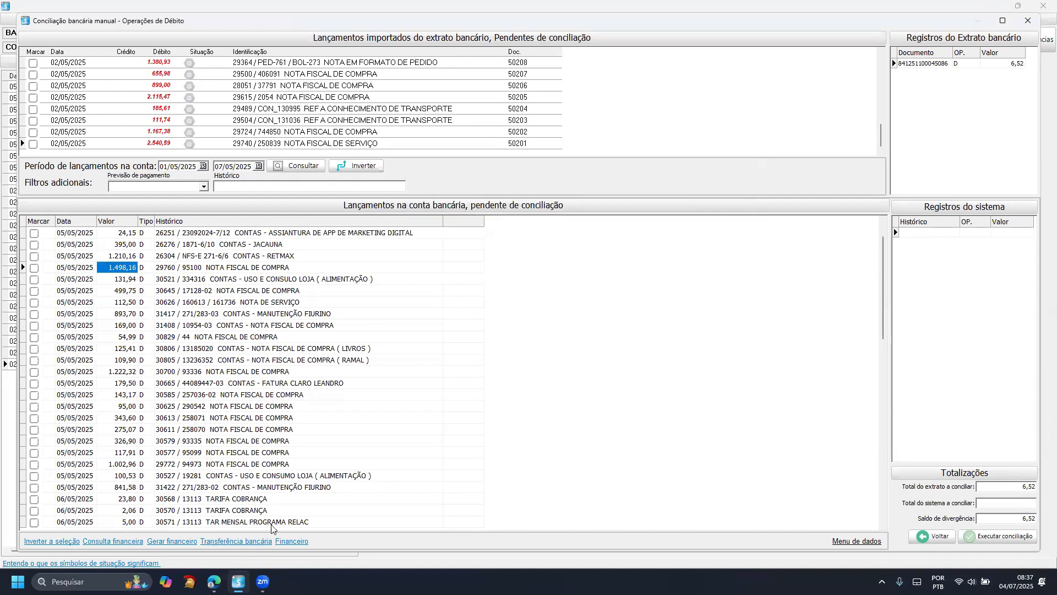
left_click(290, 540)
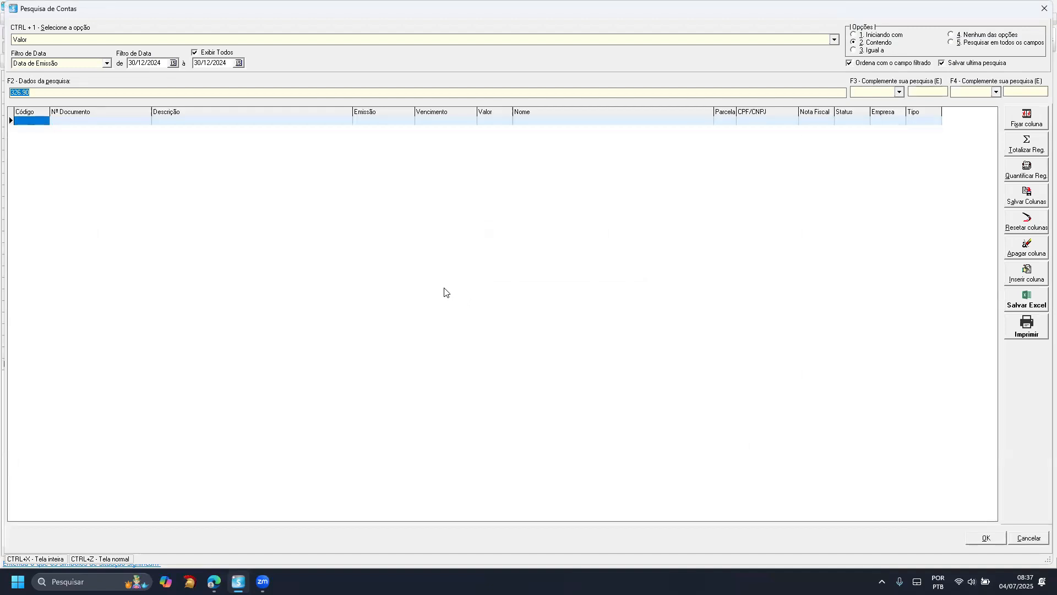
key("BackSpace")
key("Return")
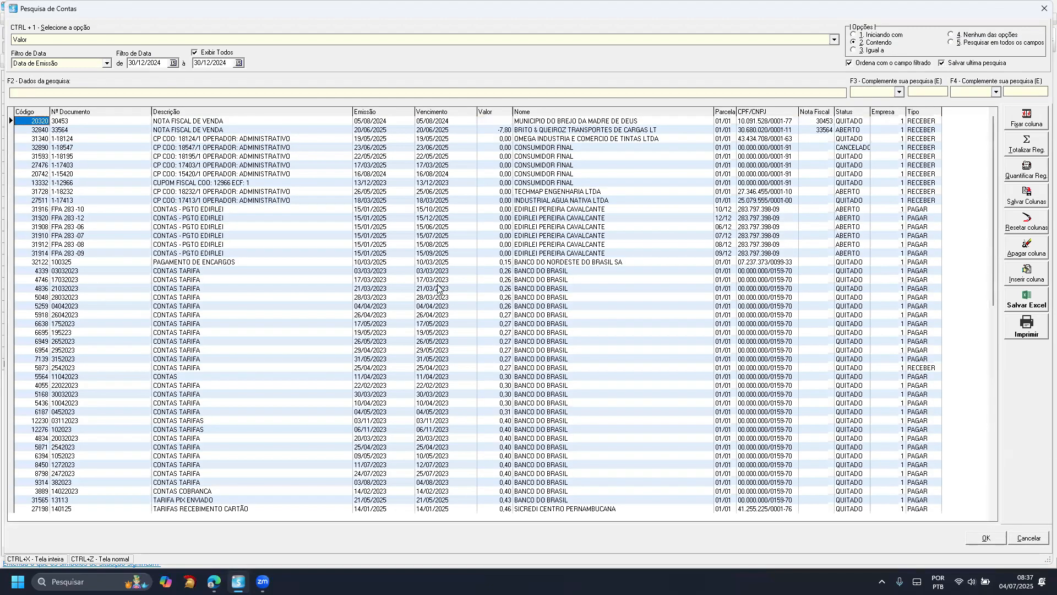
key("Return")
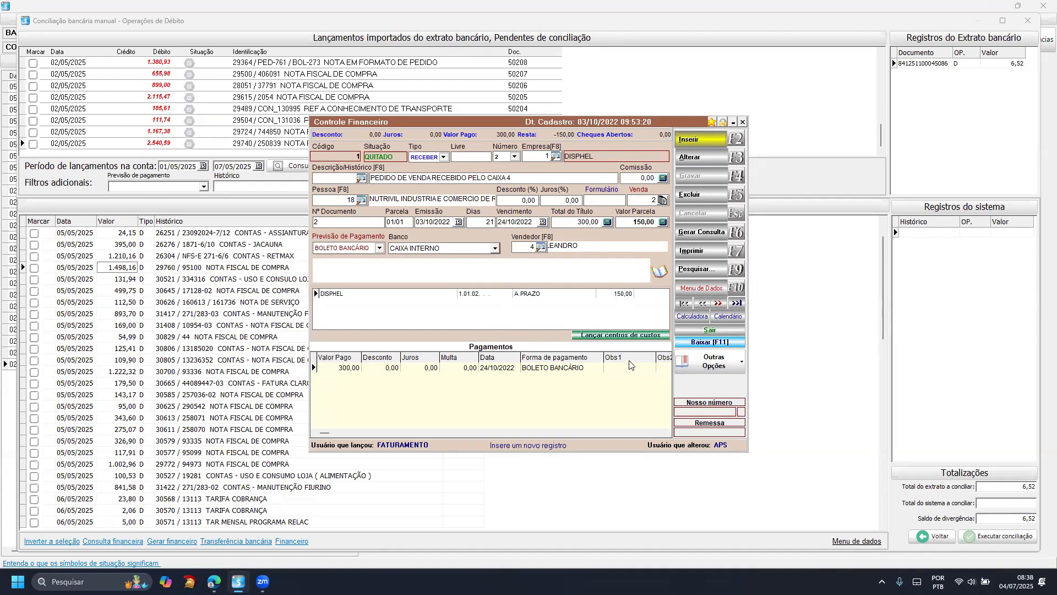
key("Escape")
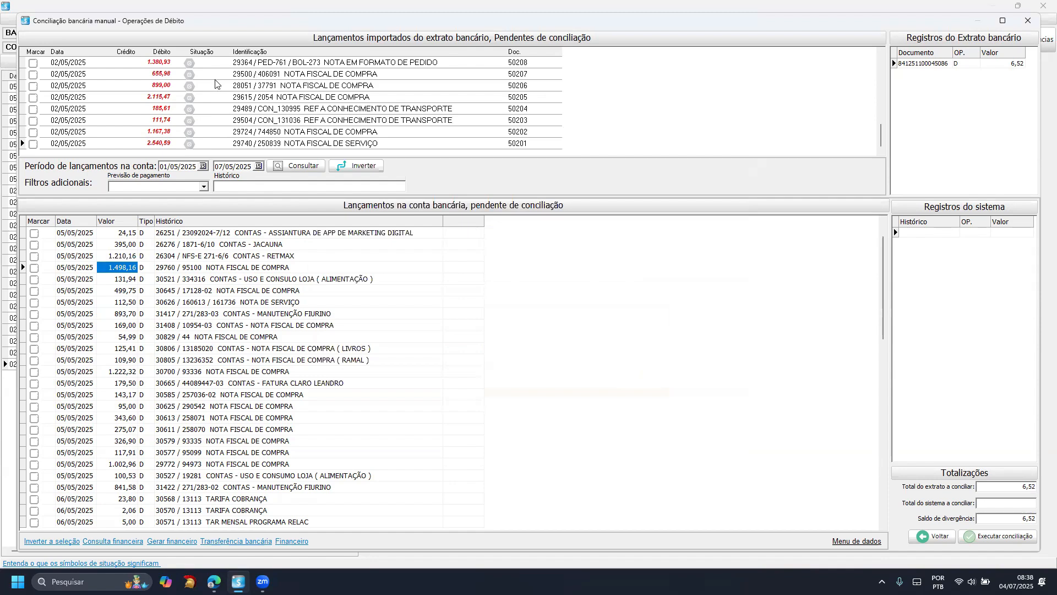
- Examine the pending statement debits from 02/05/2025 and 05/05/2025, including 18.104,40, 271,65 and 658,18, alongside the pending account entries
left_click(207, 97)
scroll(204, 105, "up", 12)
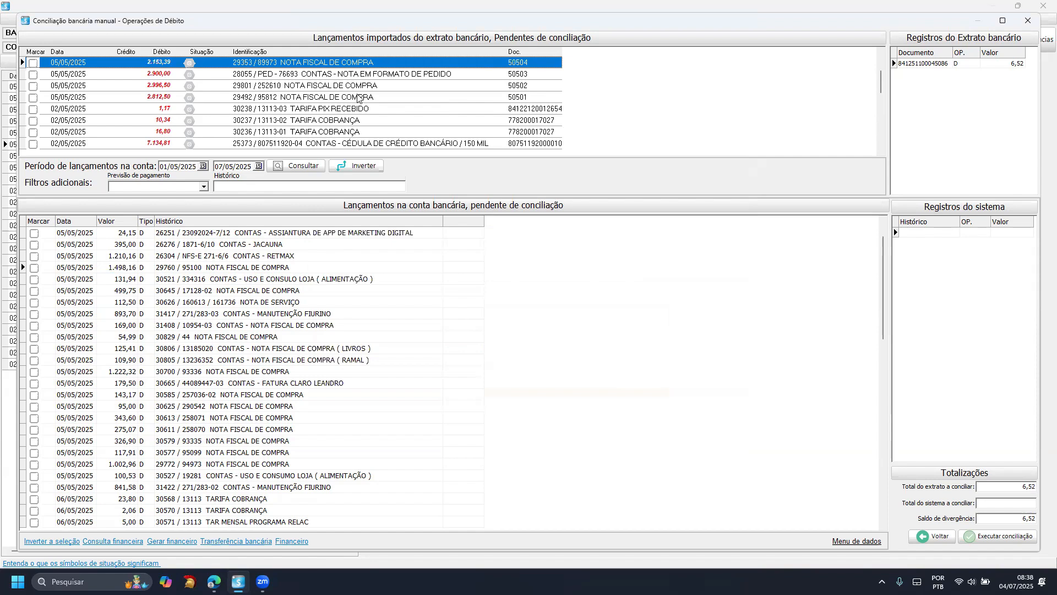
left_click(342, 144)
scroll(300, 132, "down", 2)
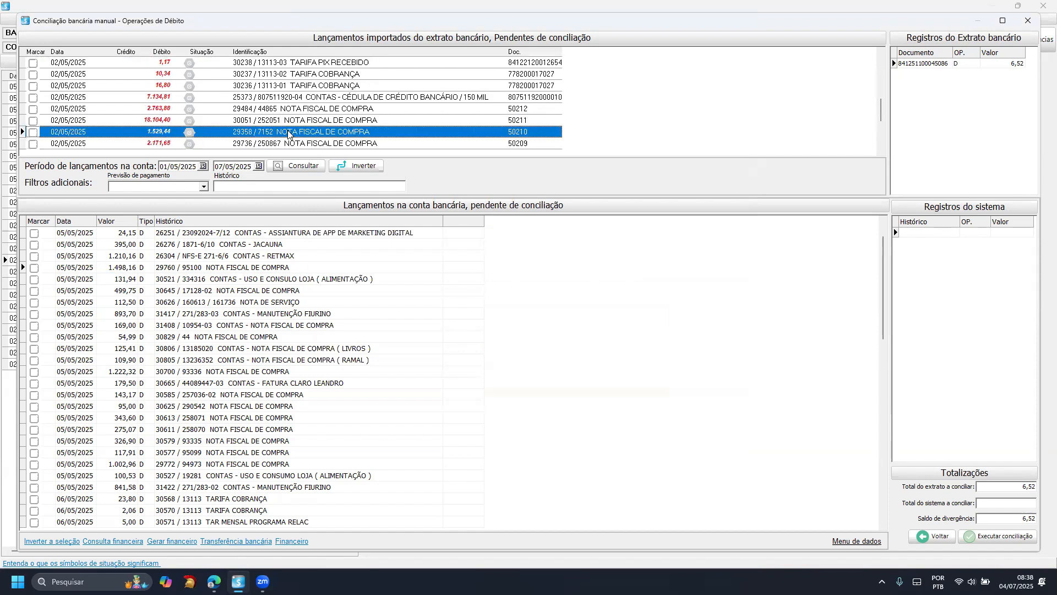
left_click(285, 123)
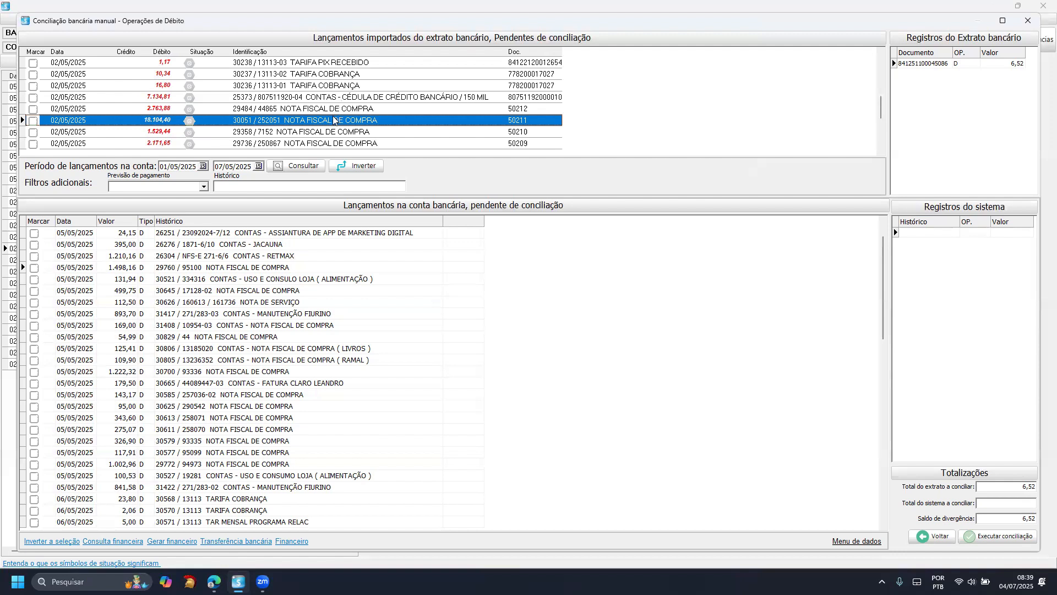
scroll(298, 113, "up", 11)
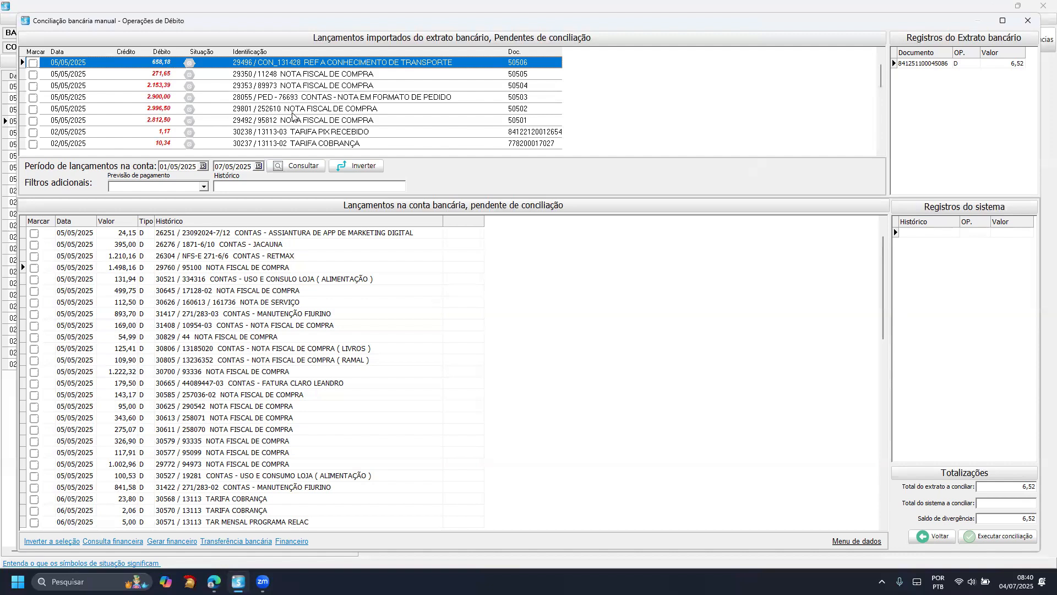
left_click(145, 75)
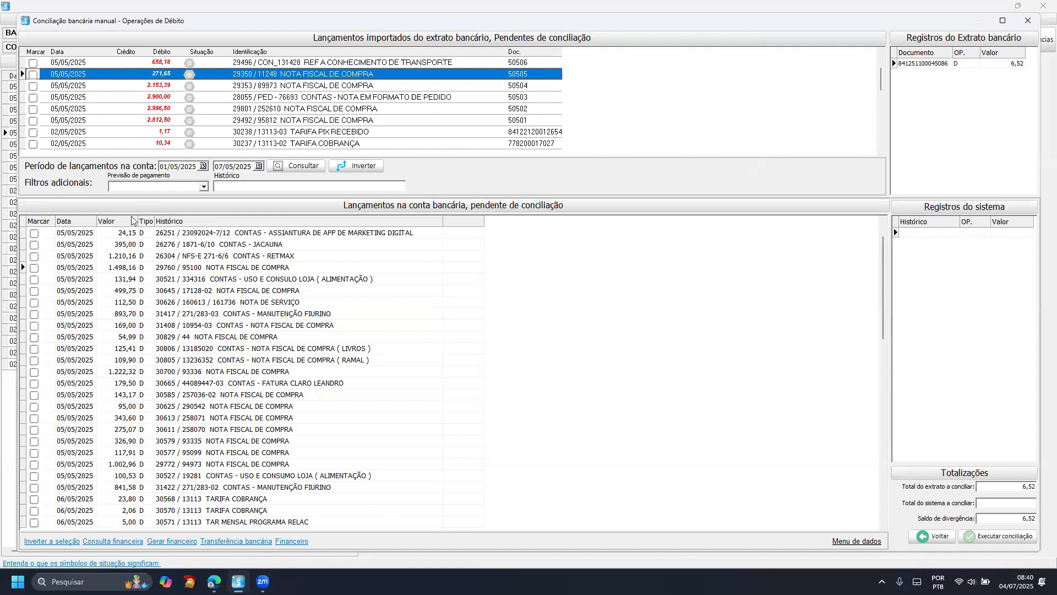
left_click(154, 64)
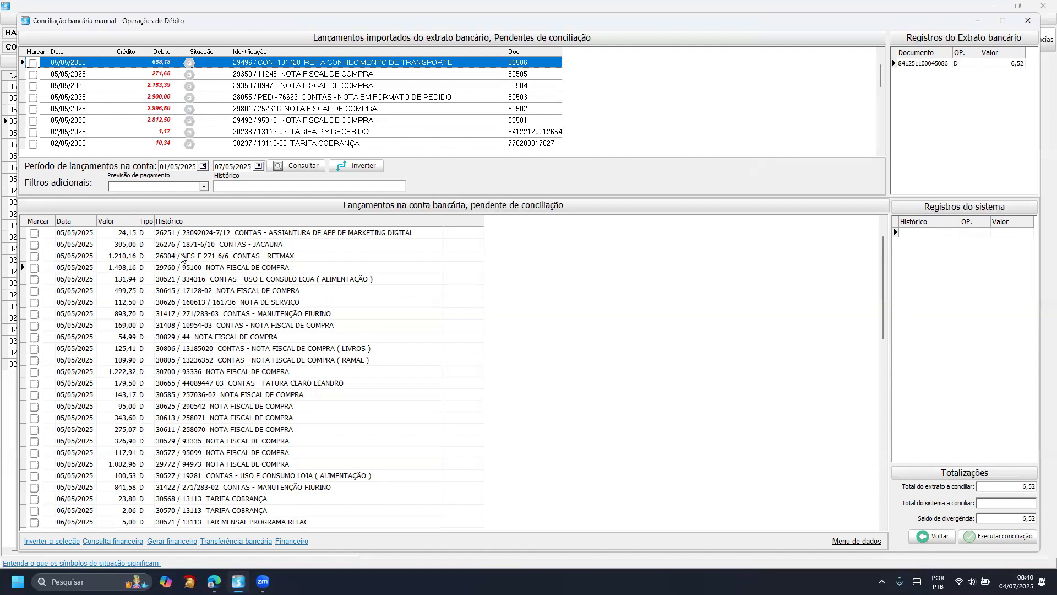
left_click(231, 267)
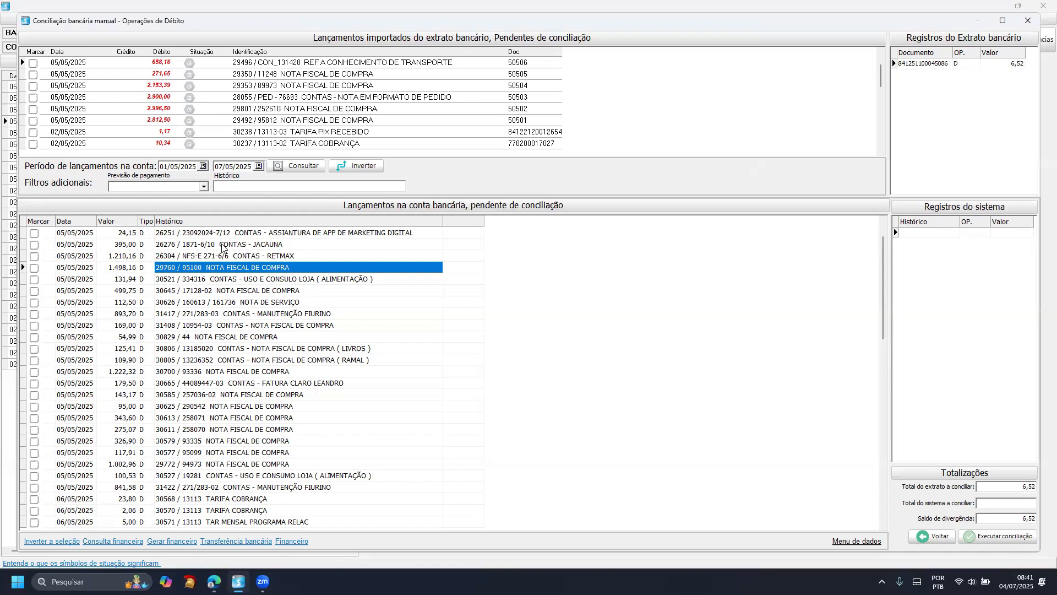
- Leave the manual debit reconciliation and examine the system records matched to statement entries of 05/05/2025 and 02/05/2025, including 2.900,00, 340,00 and 7.134,81
key("Escape")
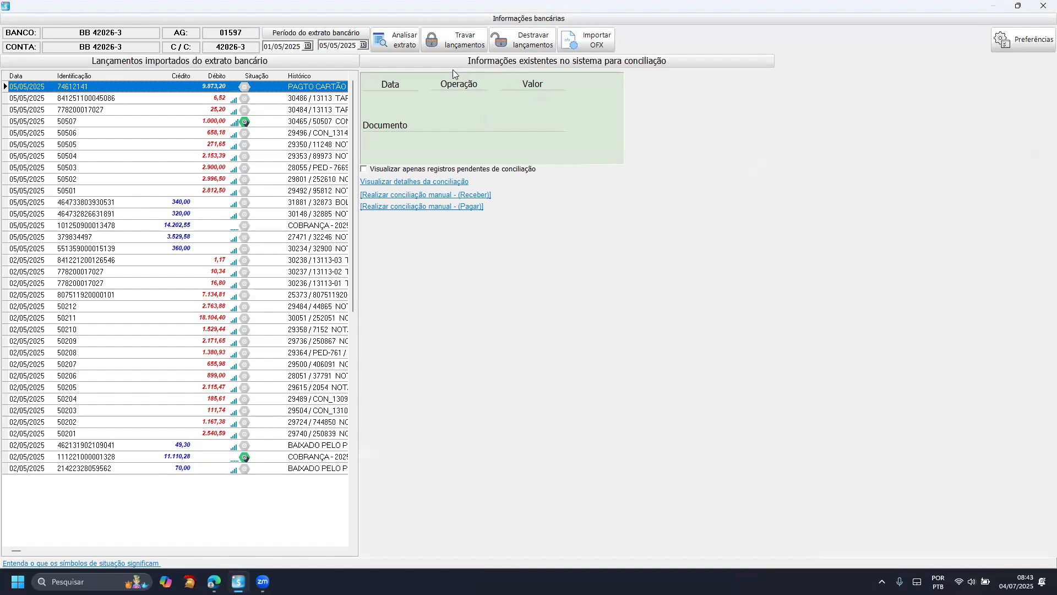
left_click(187, 168)
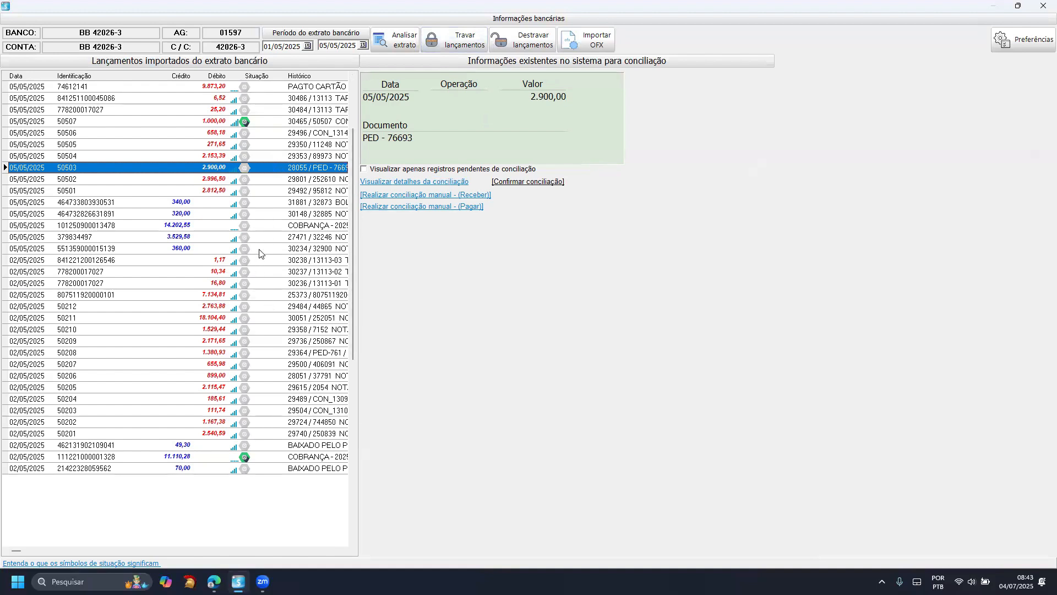
left_click(259, 224)
left_click(264, 202)
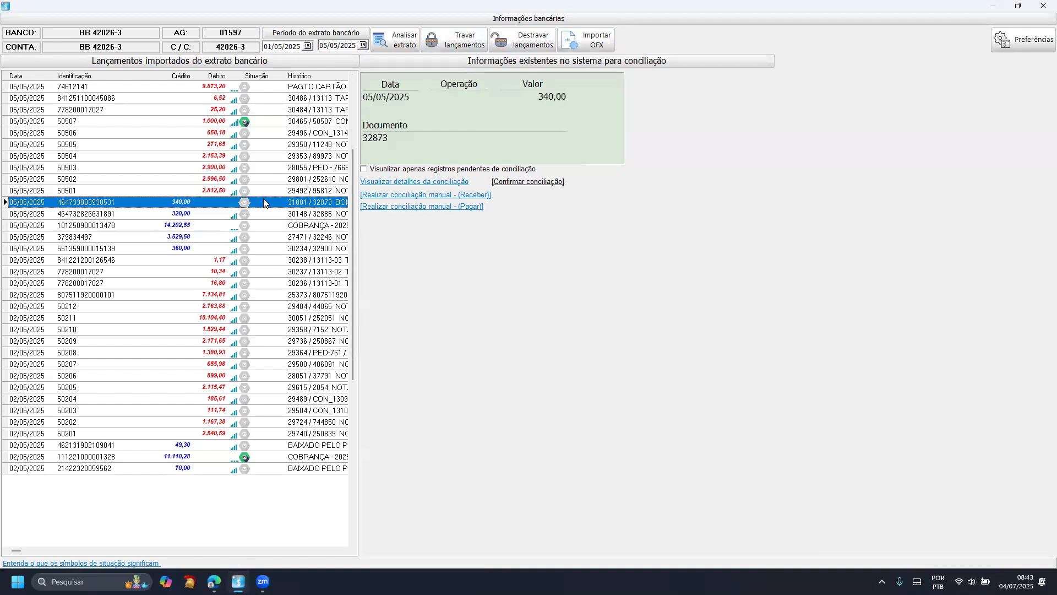
left_click(263, 161)
left_click(261, 180)
left_click(266, 202)
left_click(262, 147)
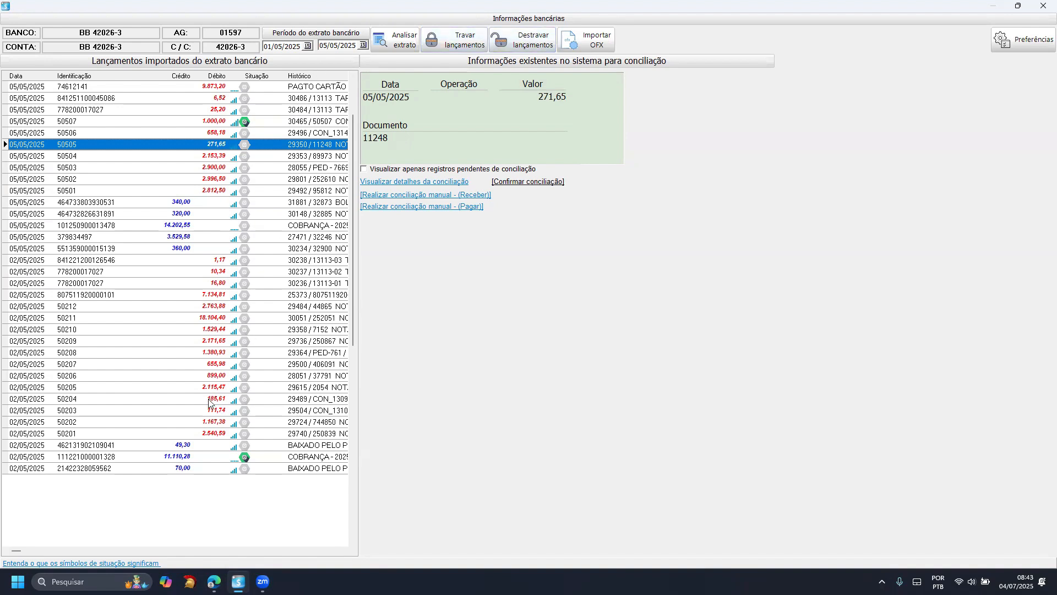
left_click(298, 251)
left_click(283, 294)
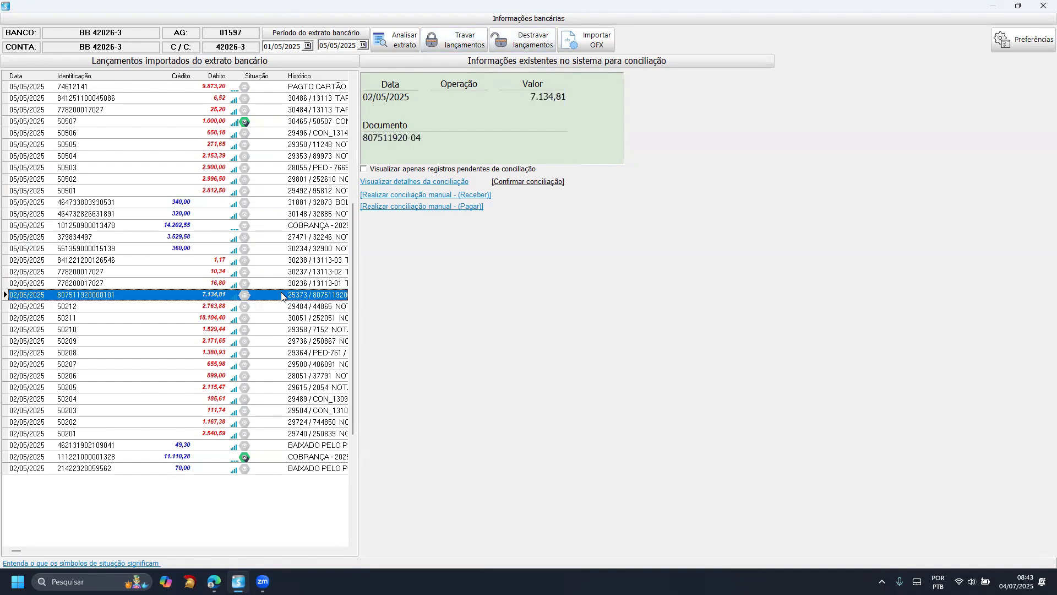
- Show only the records pending reconciliation and restore the full list of statement entries, repeating the comparison once
left_click(365, 170)
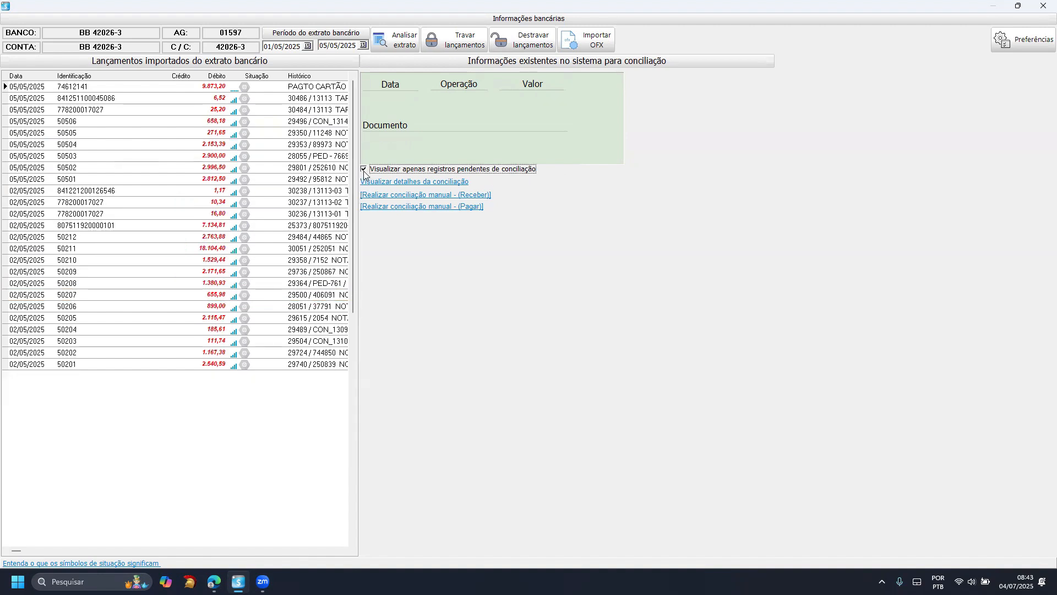
left_click(364, 169)
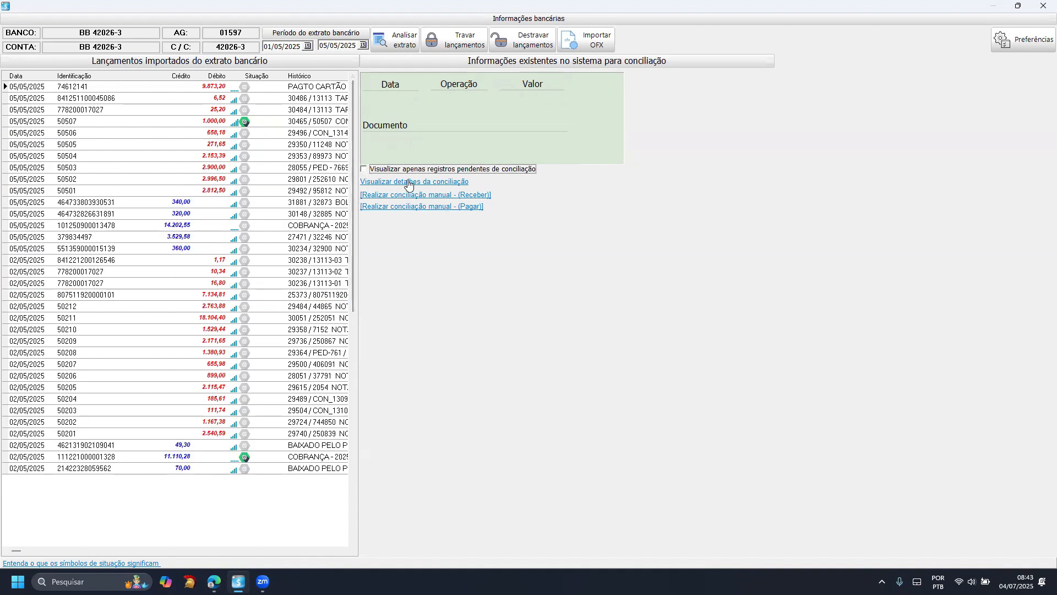
left_click(364, 169)
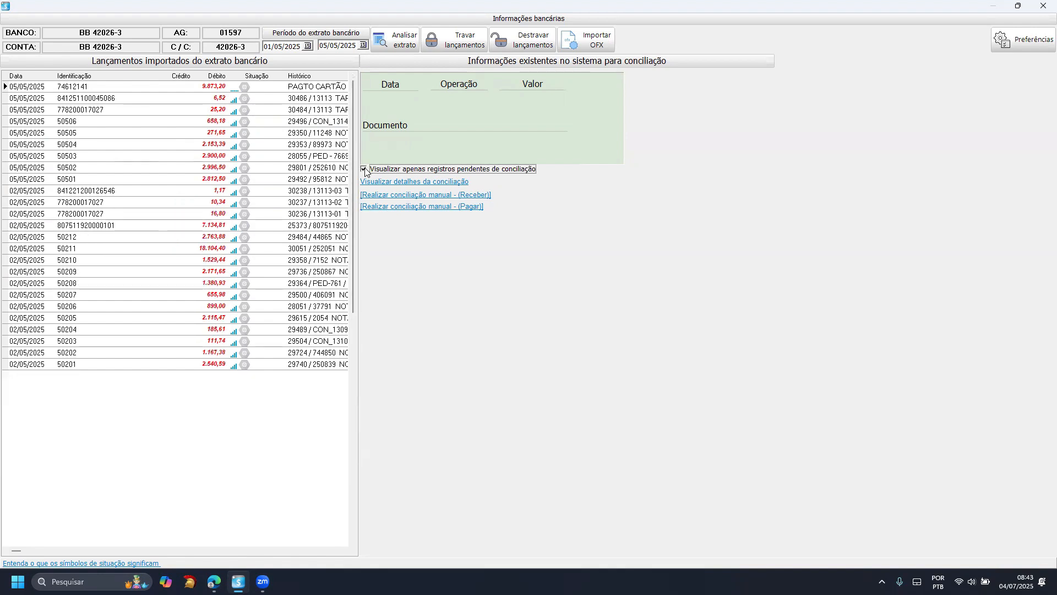
left_click(365, 170)
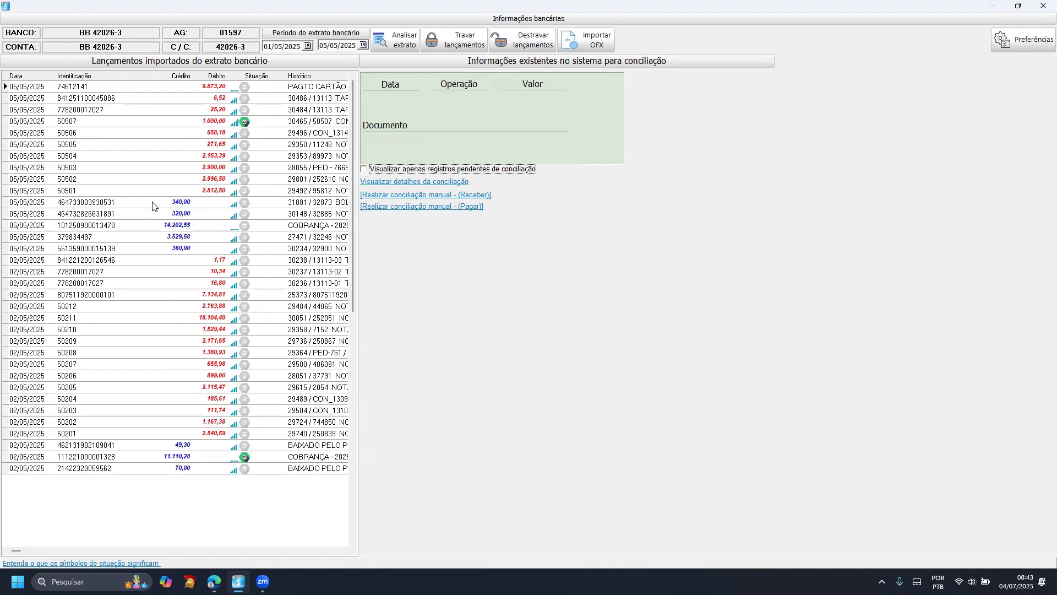
- Review the automatic reconciliation levels and default fields in the preferences, and go back without saving
left_click(167, 183)
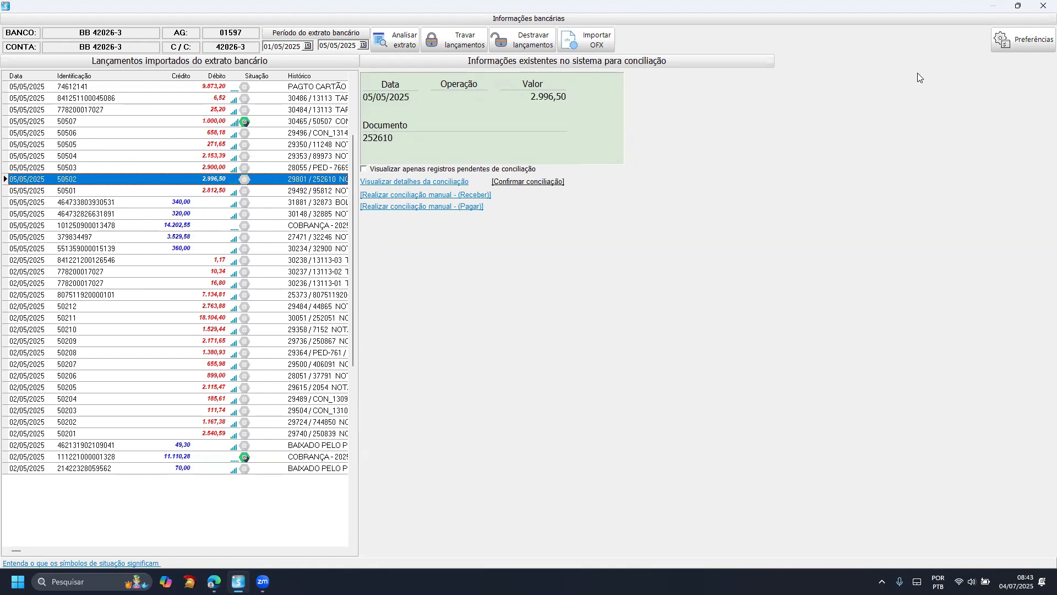
left_click(1024, 50)
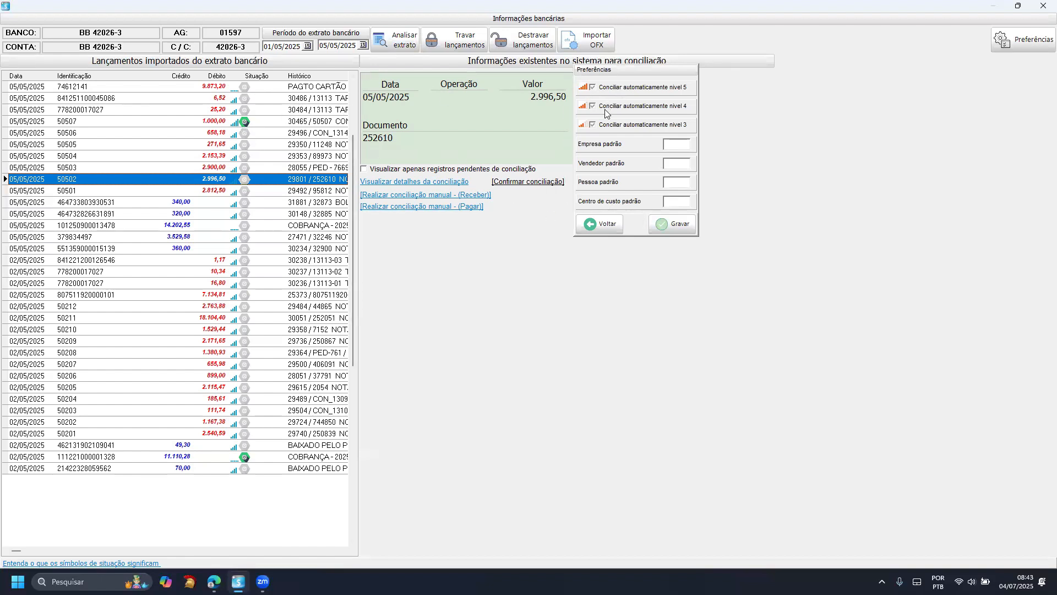
left_click(601, 224)
- Examine the 658,18, 271,65 and 2.153,39 debits, view the reconciliation details of the 2.153,39 entry, and close them
left_click(221, 136)
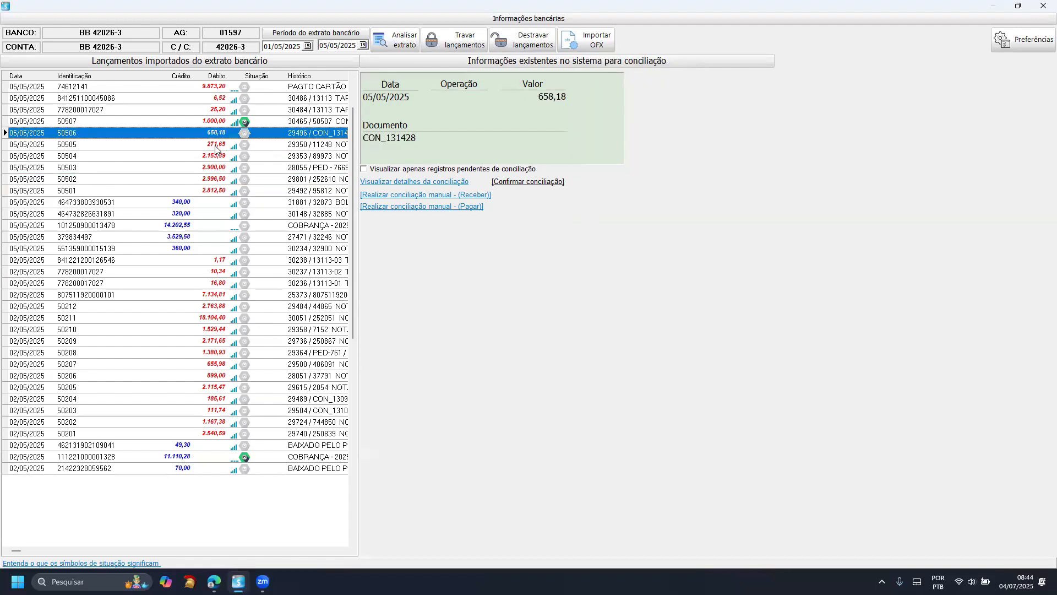
left_click(215, 146)
left_click(218, 156)
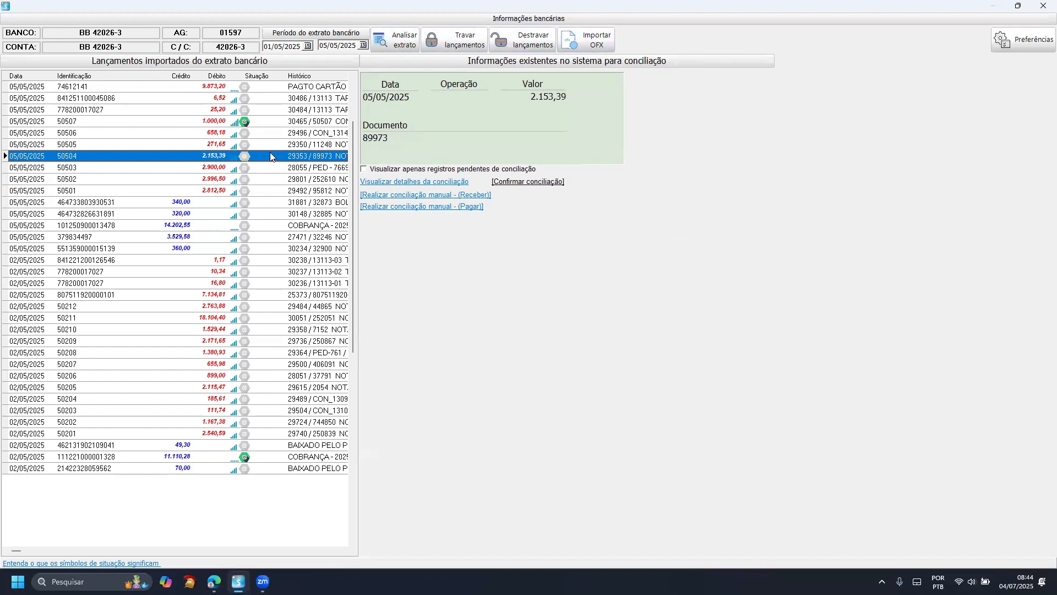
left_click(391, 183)
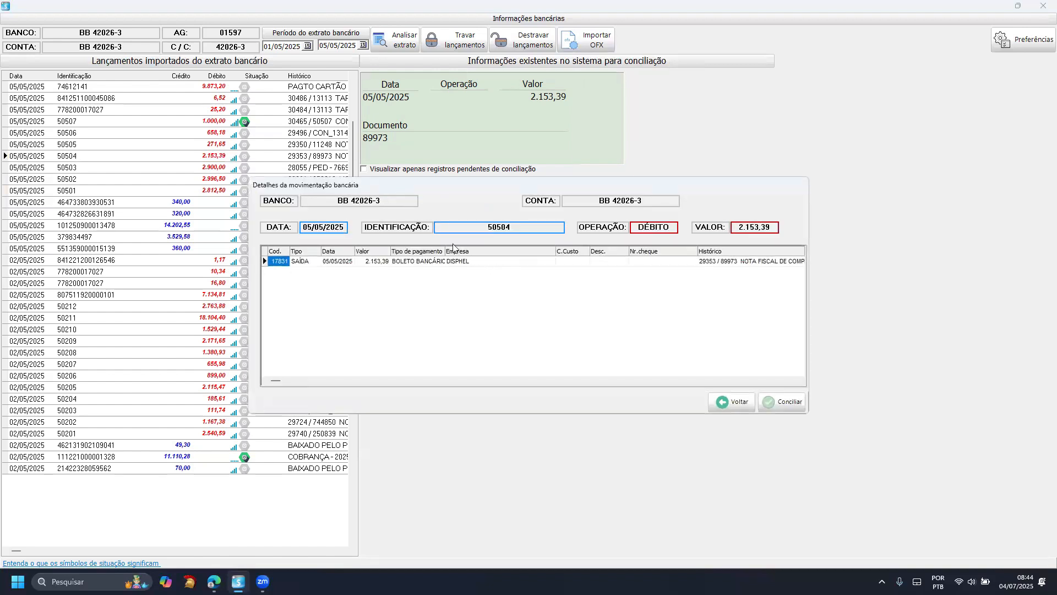
key("Escape")
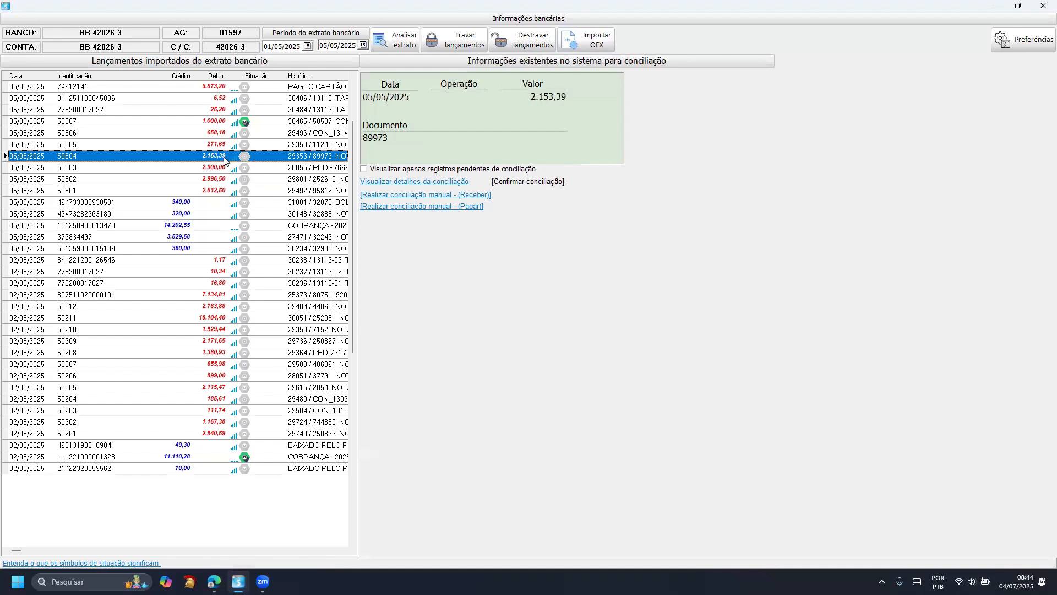
- Examine the system records for the 2.900,00, 658,18 and 1.000,00 debits of 05/05/2025
left_click(178, 168)
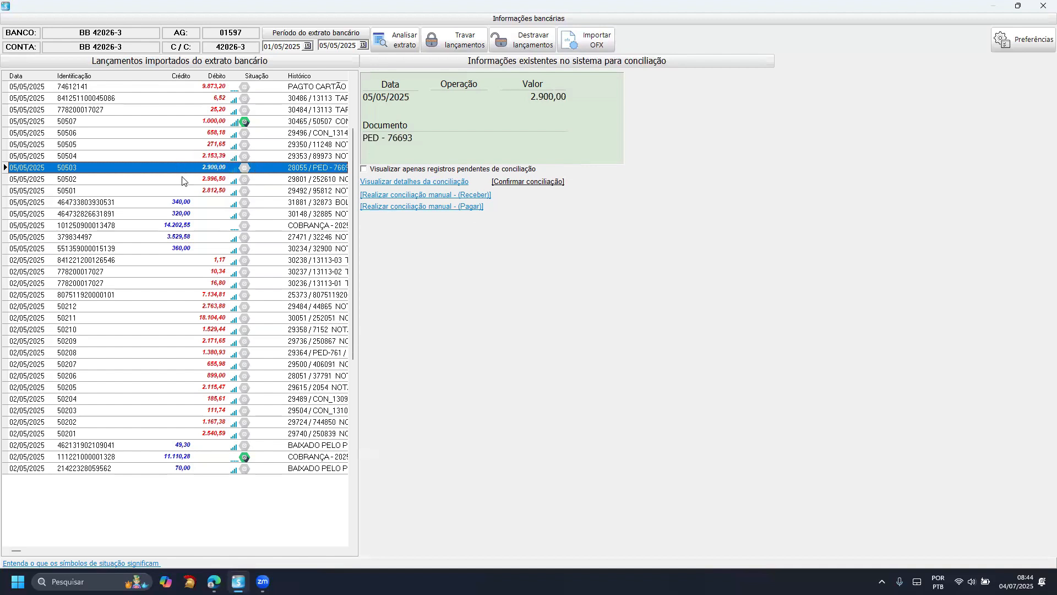
left_click(192, 134)
left_click(192, 121)
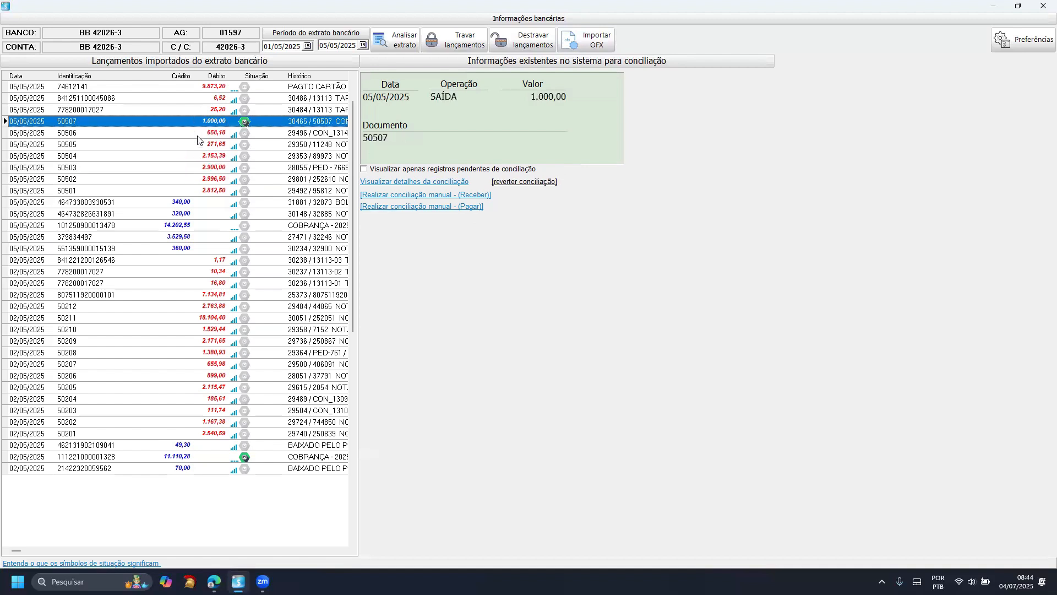
- Review the reconciliation details of the 11.110,28 credit of 02/05/2025, comparing its statement entry with the linked system receipts, and go back
left_click(163, 459)
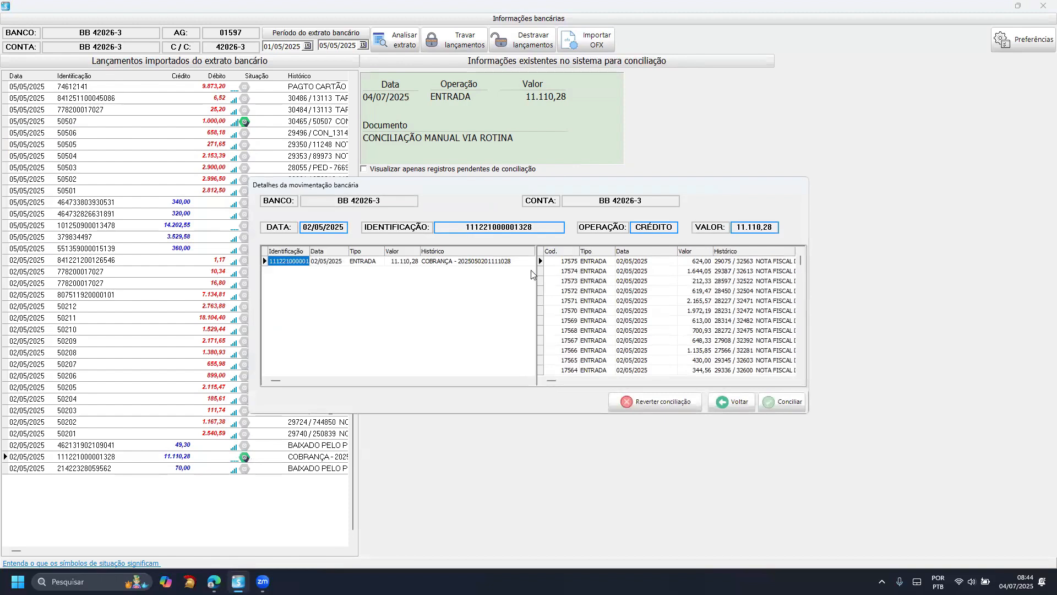
left_click(614, 291)
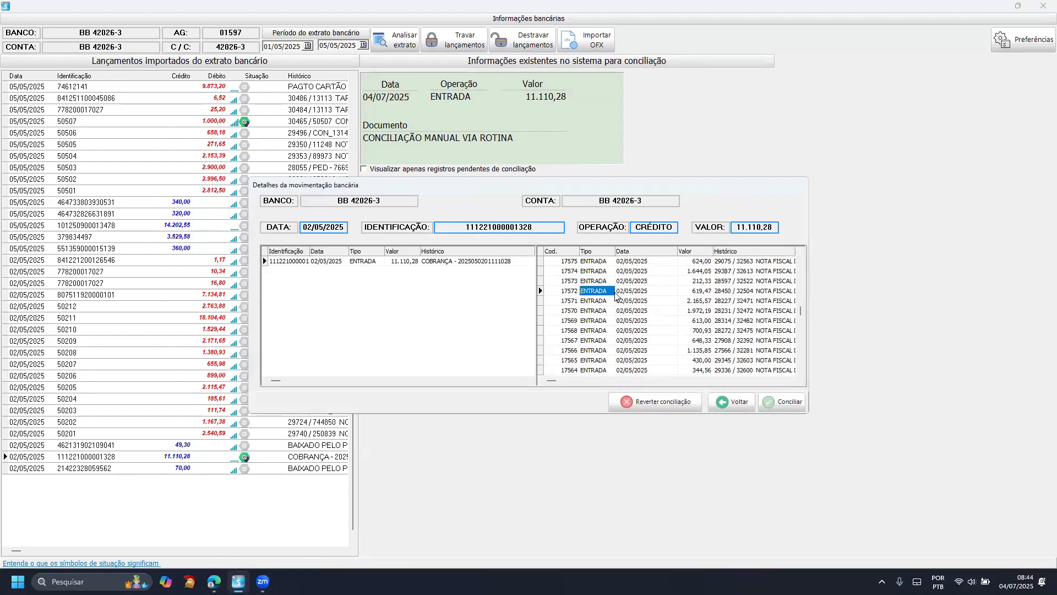
scroll(628, 277, "down", 3)
left_click(387, 260)
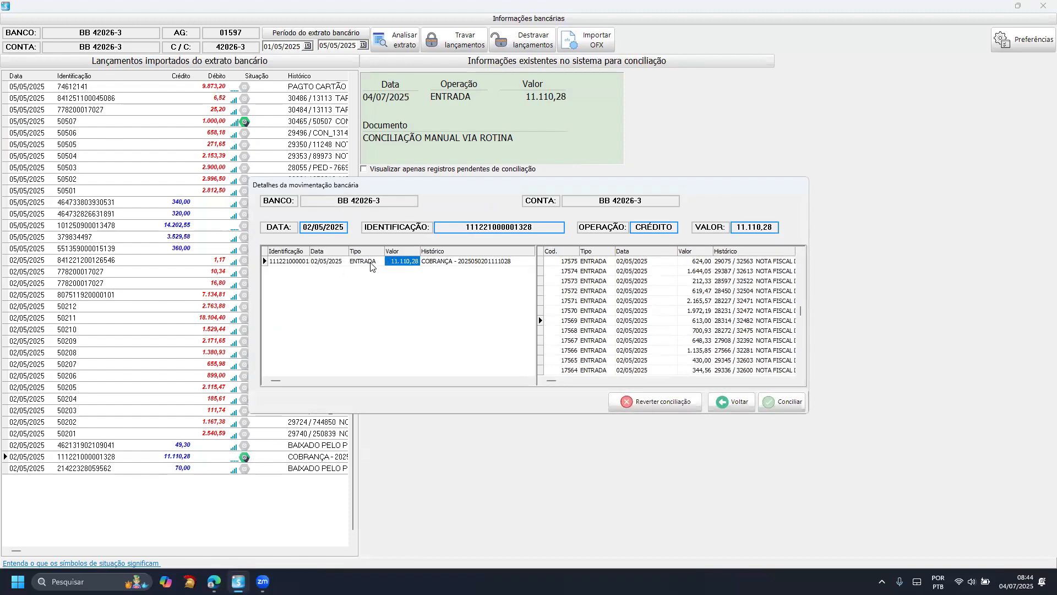
left_click(365, 262)
left_click(343, 264)
left_click(365, 262)
left_click(408, 264)
left_click(433, 264)
left_click(626, 283)
scroll(625, 284, "down", 9)
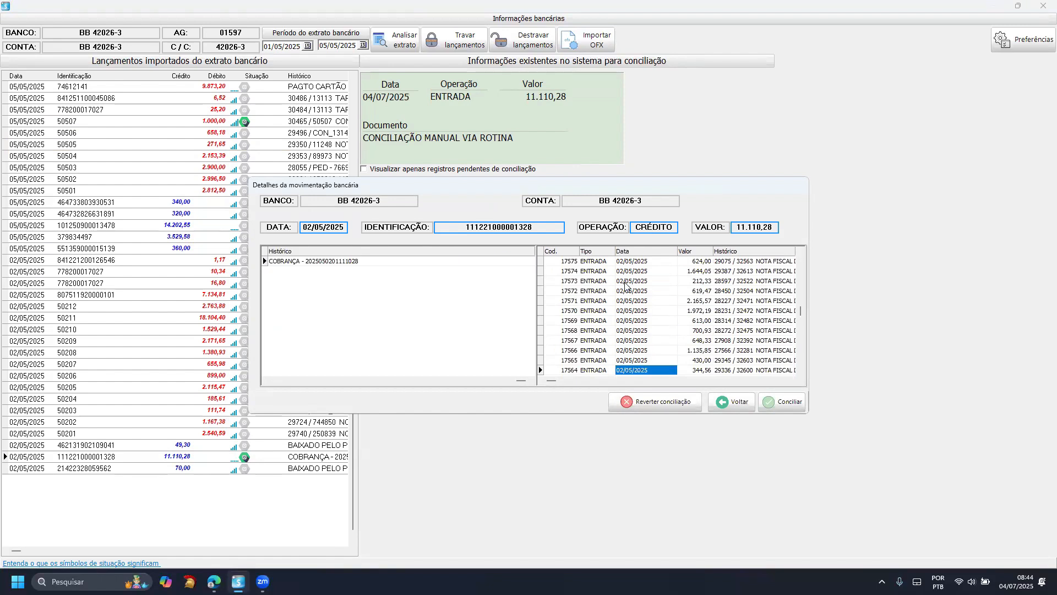
scroll(626, 283, "up", 4)
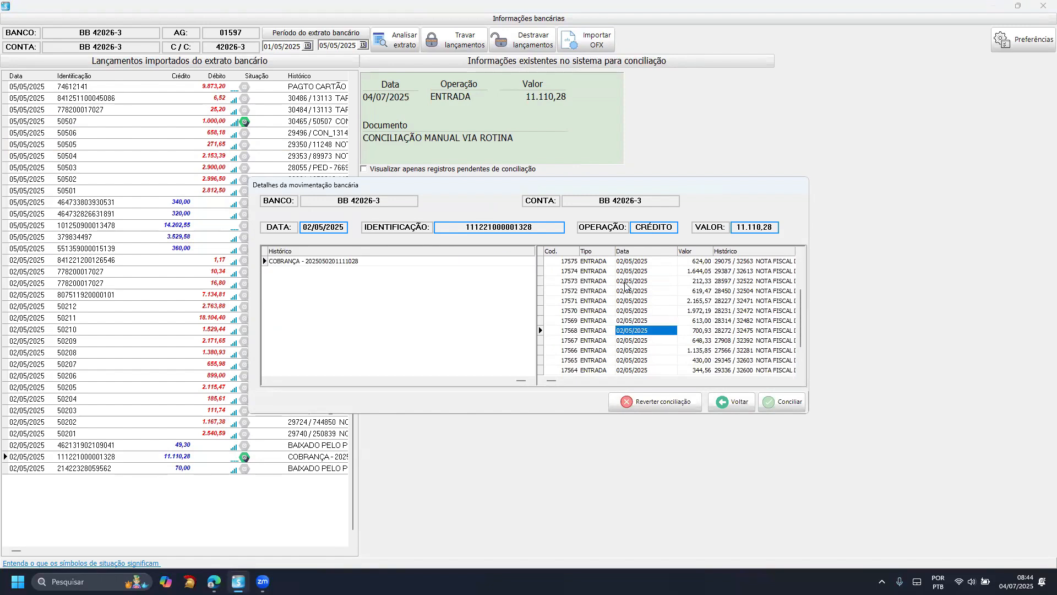
left_click(290, 261)
left_click(290, 261)
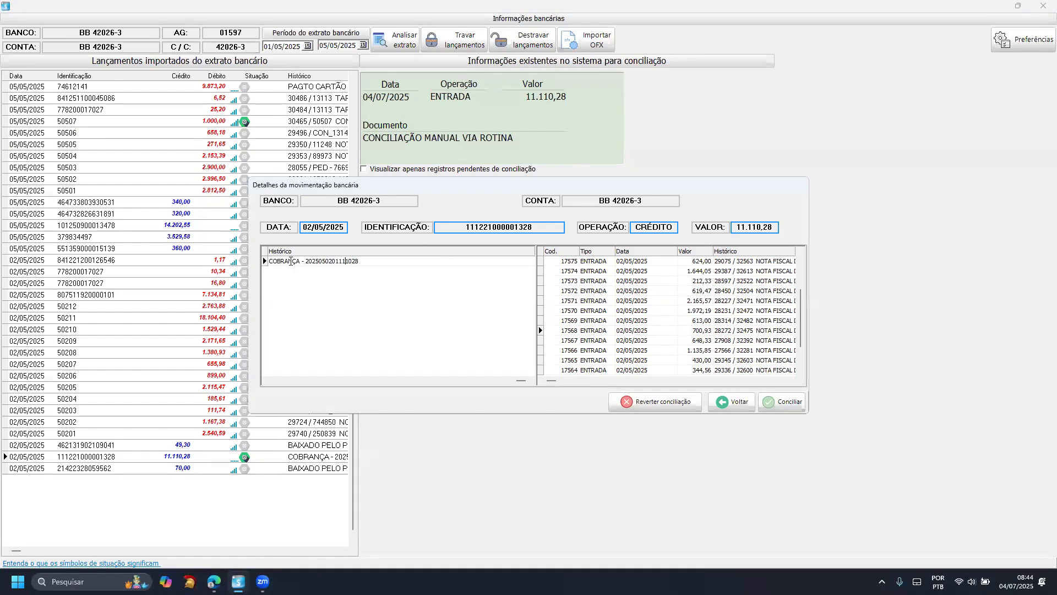
left_click(295, 301)
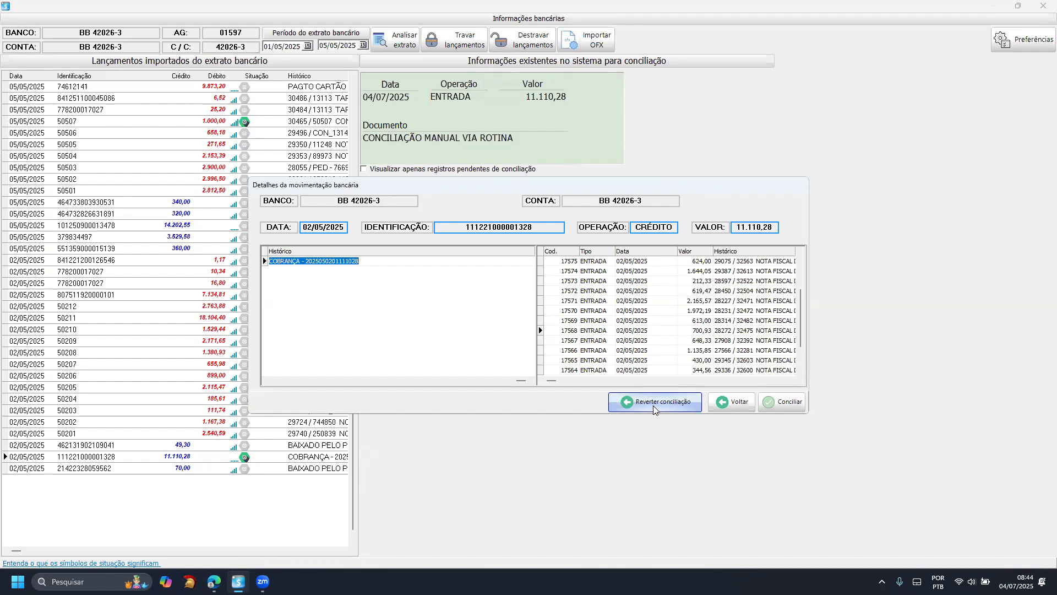
left_click(733, 402)
- Step upward through the imported statement entries from the 02/05/2025 debits to the 9.873,20 card payment
left_click(125, 356)
key("Up")
key("Up")
key("Up")
key("Up")
key("Up")
key("Up")
key("Up")
key("Up")
key("Up")
key("Up")
key("Up")
key("Up")
key("Up")
key("Up")
key("Up")
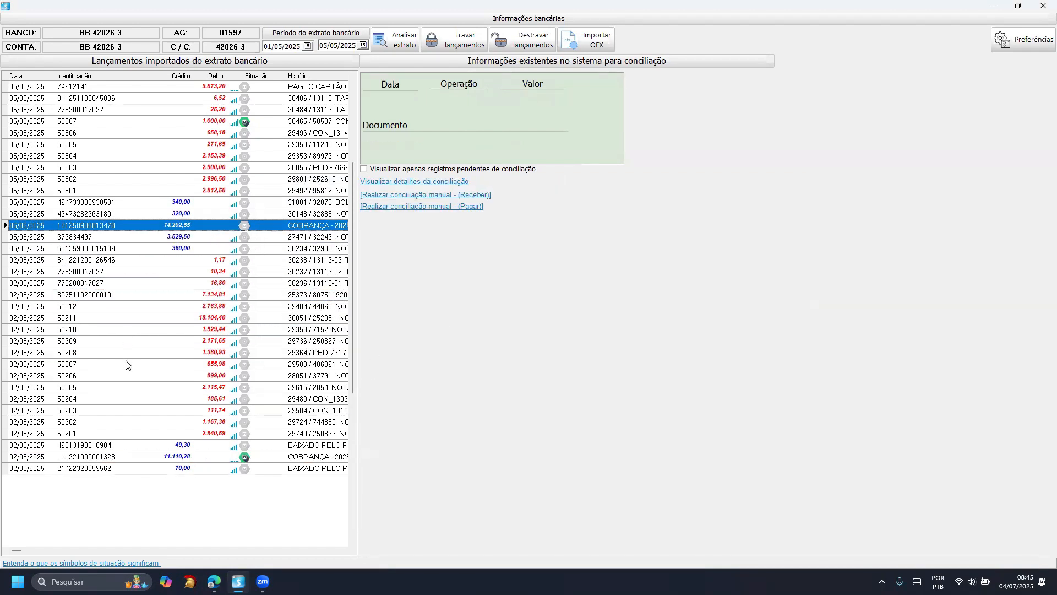
key("Up")
key("Up")
key("Up")
key("Up")
key("Up")
key("Up")
key("Up")
key("Up")
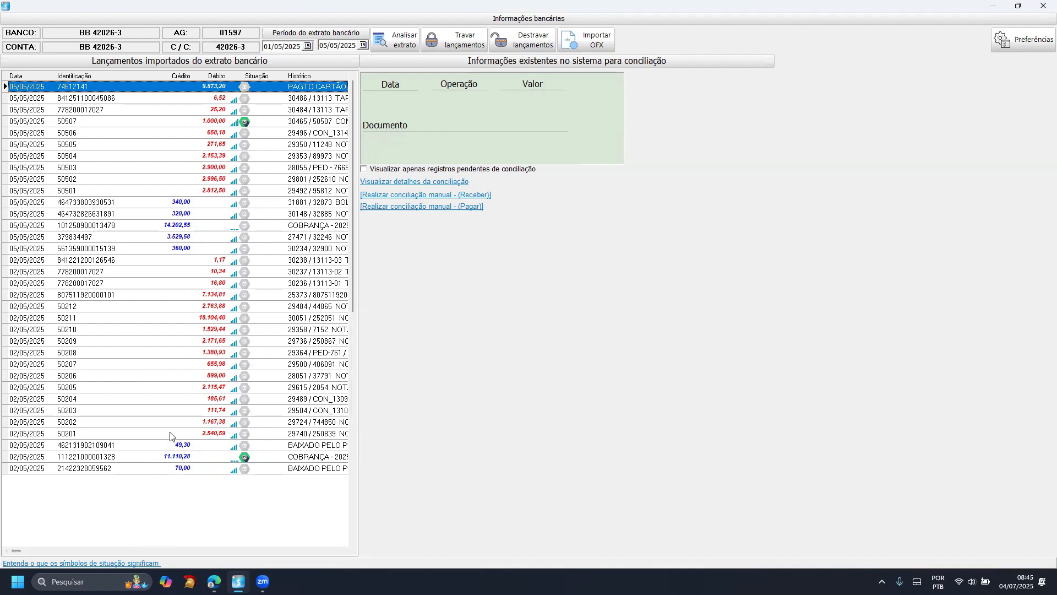
- Examine the matched system records of the 02/05/2025 debits, including 2.115,47, 18.104,40 and 16,80
left_click(161, 414)
left_click(165, 389)
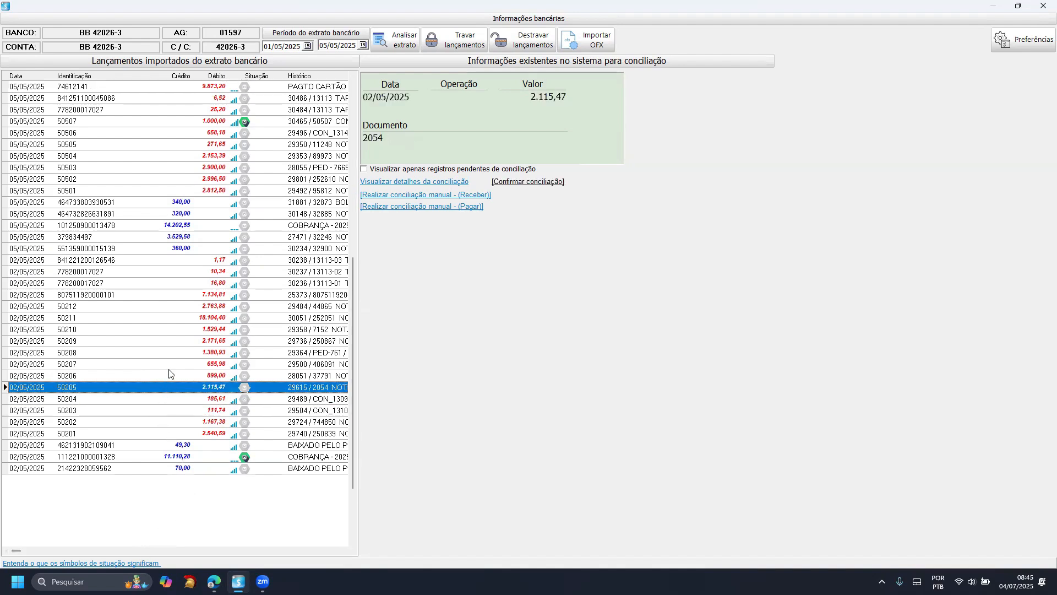
left_click(170, 365)
left_click(168, 341)
left_click(171, 319)
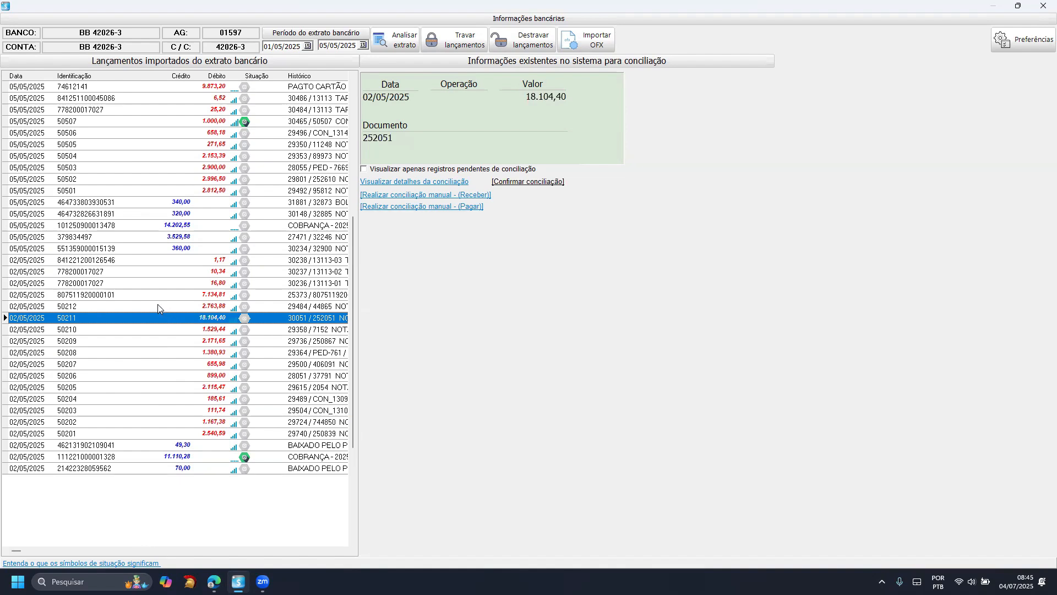
left_click(157, 295)
left_click(156, 284)
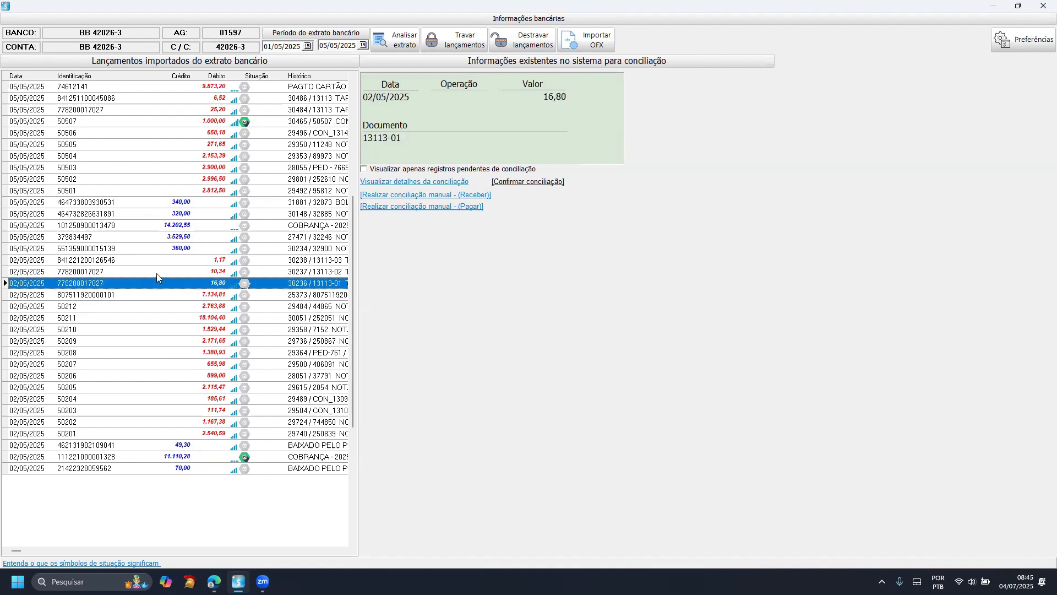
left_click(156, 273)
left_click(157, 261)
- Examine the matched system records of the 05/05/2025 credits and debits, comparing the unmatched 9.873,20 card payment with the 658,18 debit
left_click(152, 246)
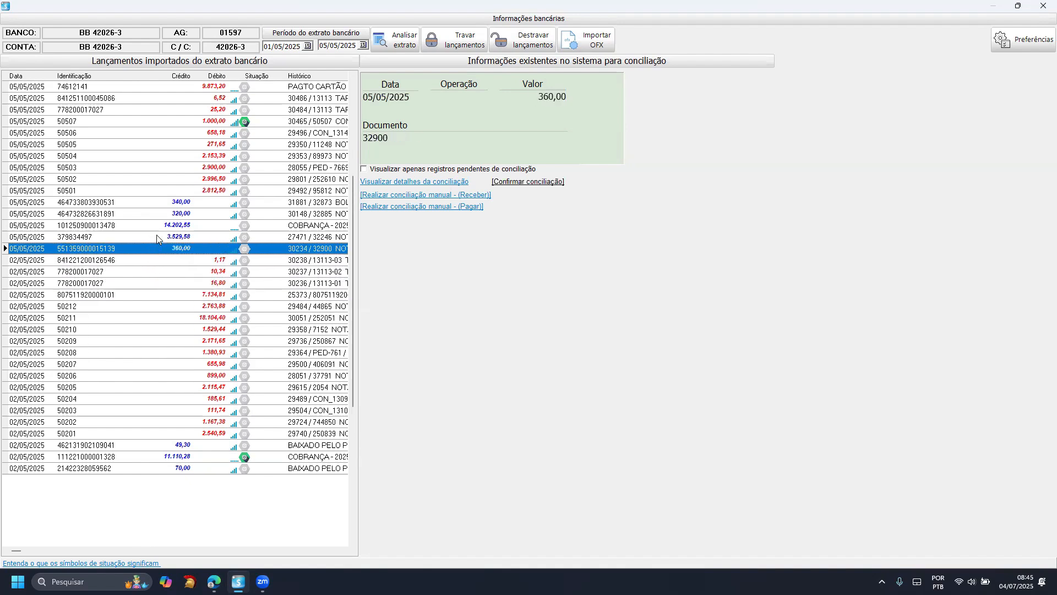
left_click(157, 235)
left_click(155, 224)
left_click(156, 214)
left_click(157, 202)
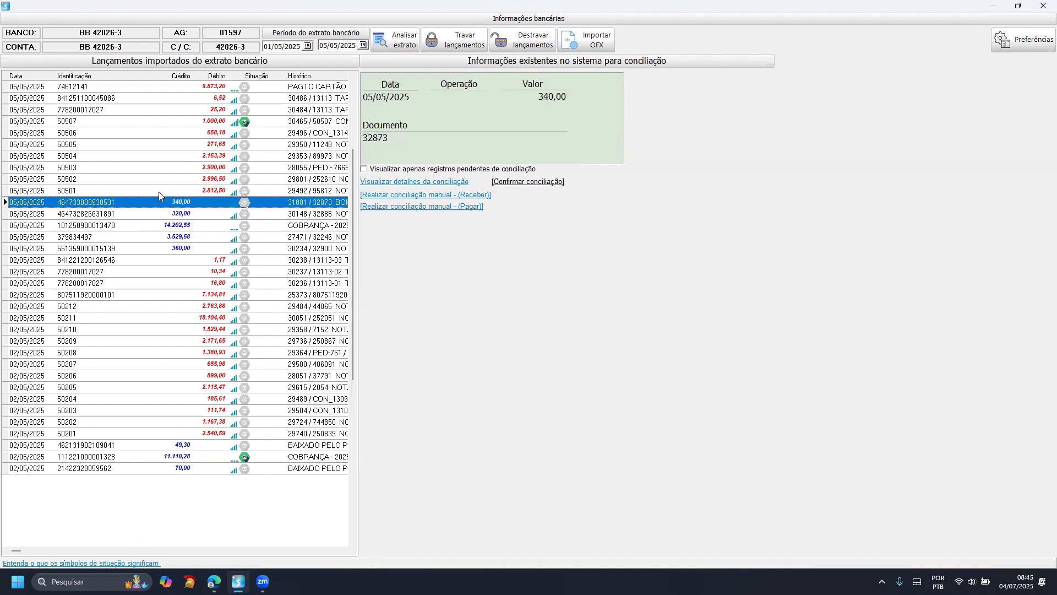
left_click(158, 191)
left_click(161, 179)
left_click(163, 168)
left_click(164, 157)
left_click(164, 145)
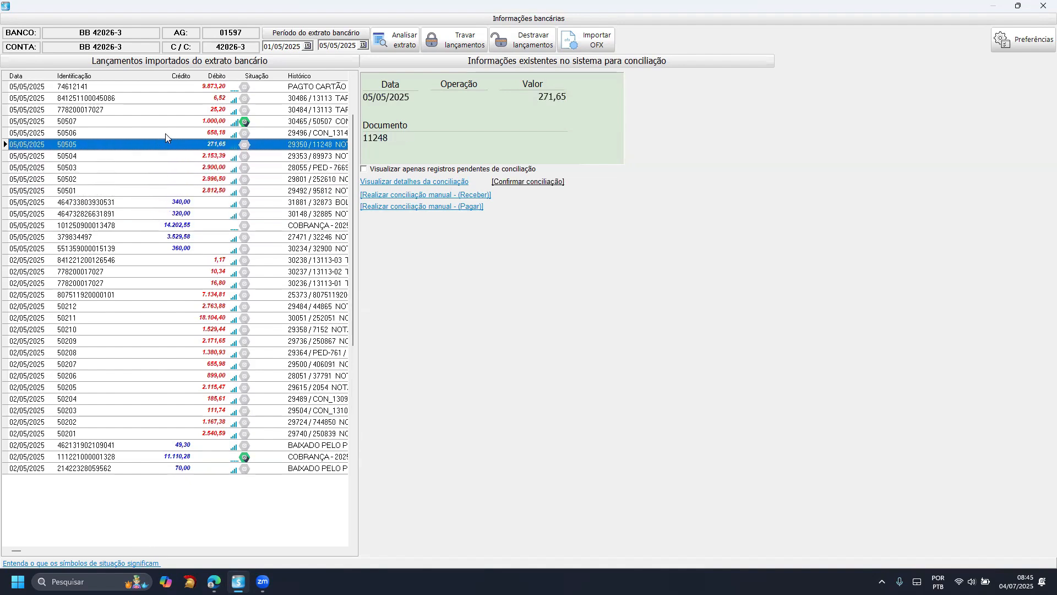
left_click(165, 133)
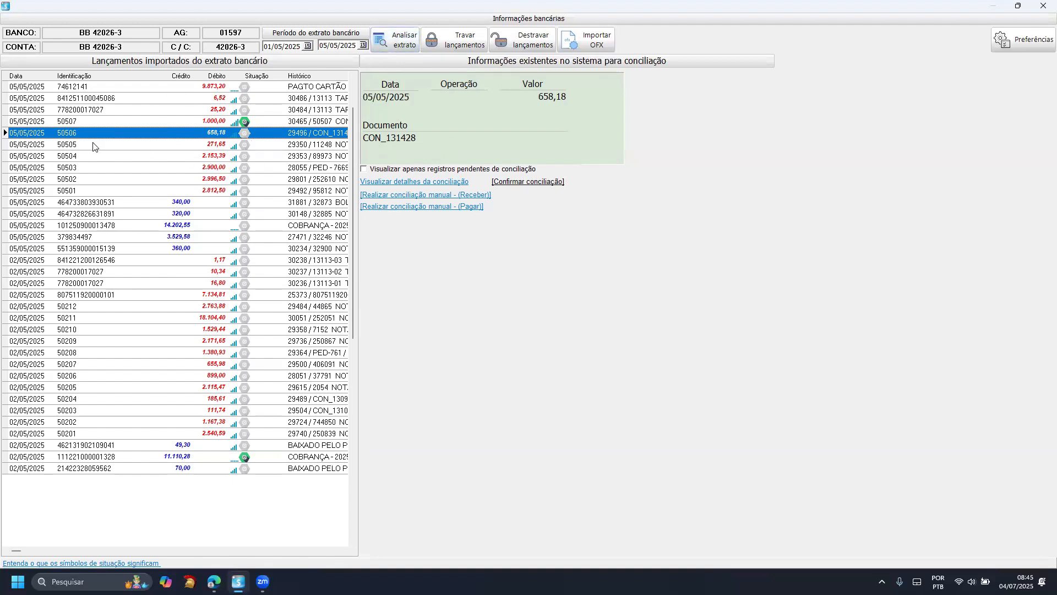
left_click(116, 89)
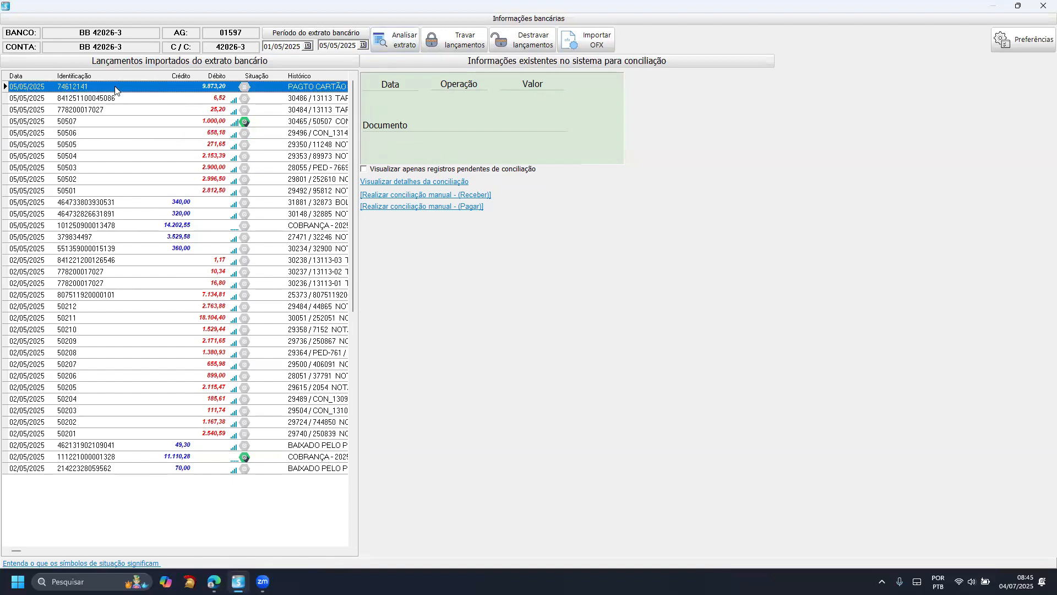
left_click(113, 137)
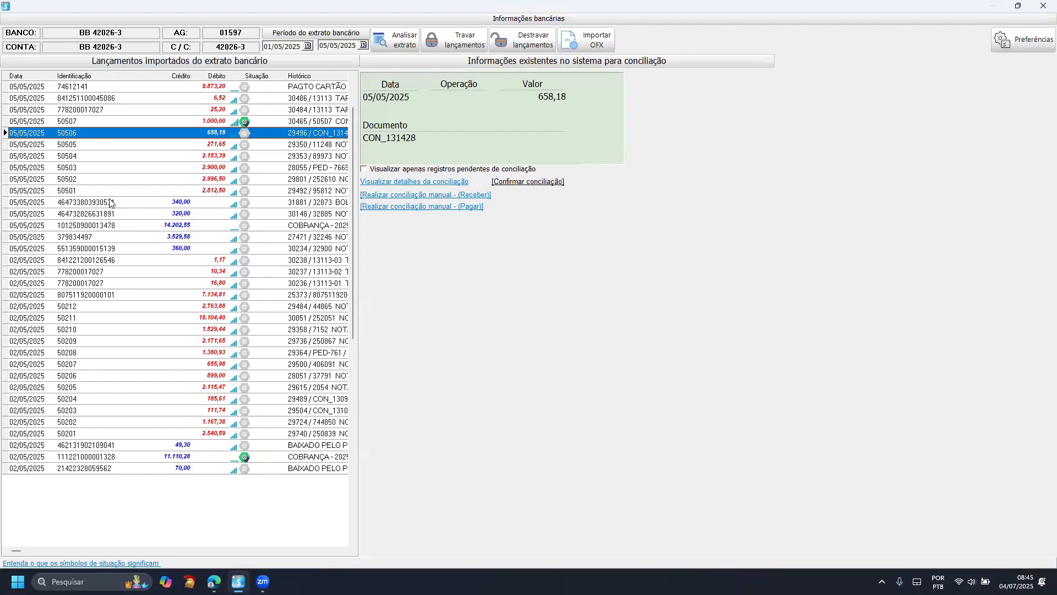
- Compare the system records of the two reconciled entries, the 1.000,00 debit of 05/05/2025 and the 11.110,28 credit of 02/05/2025
left_click(166, 124)
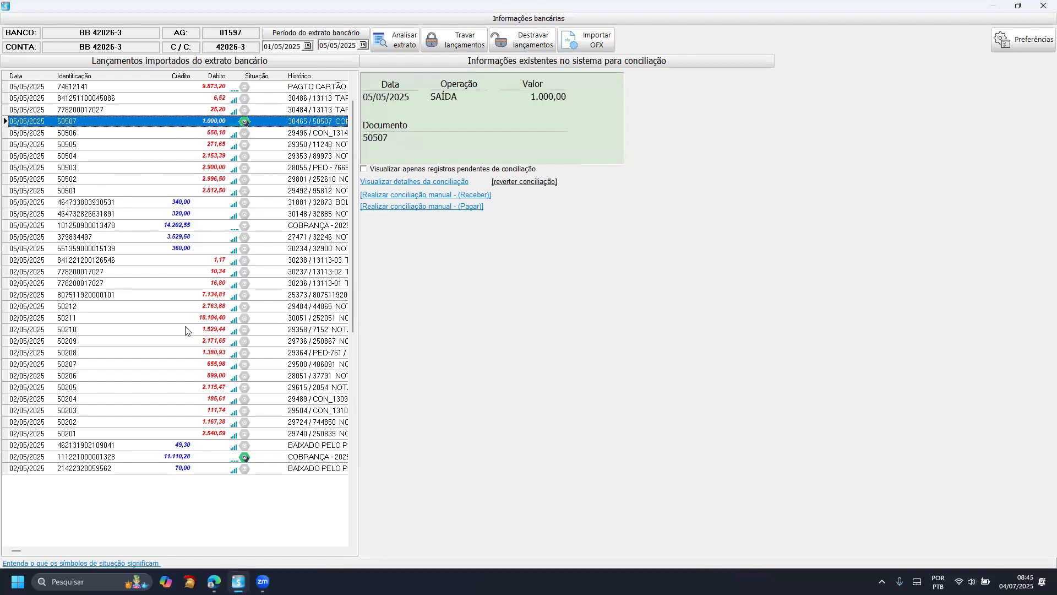
left_click(155, 458)
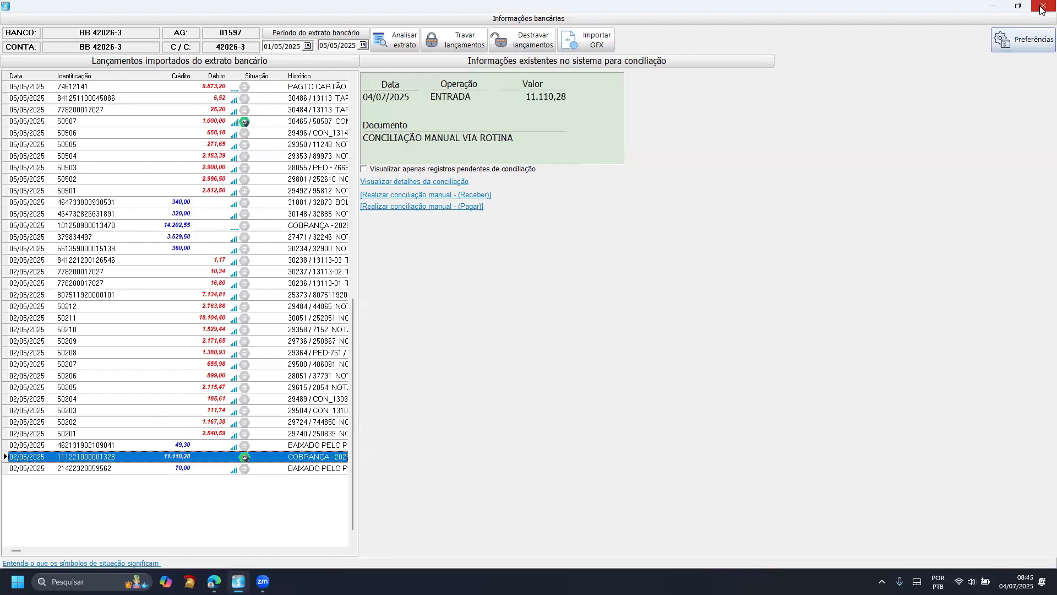
left_click(190, 124)
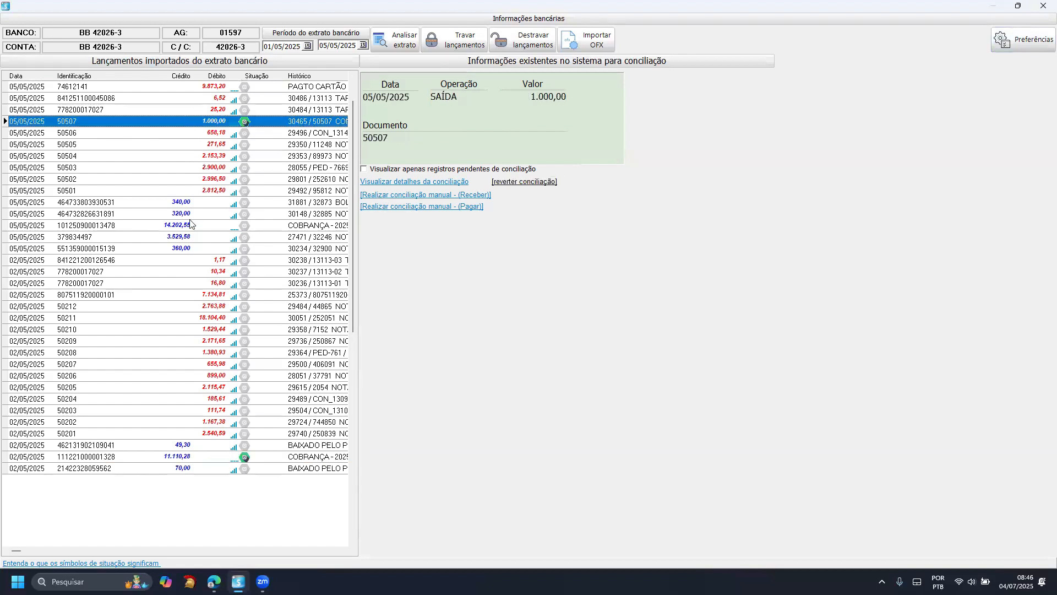
left_click(141, 460)
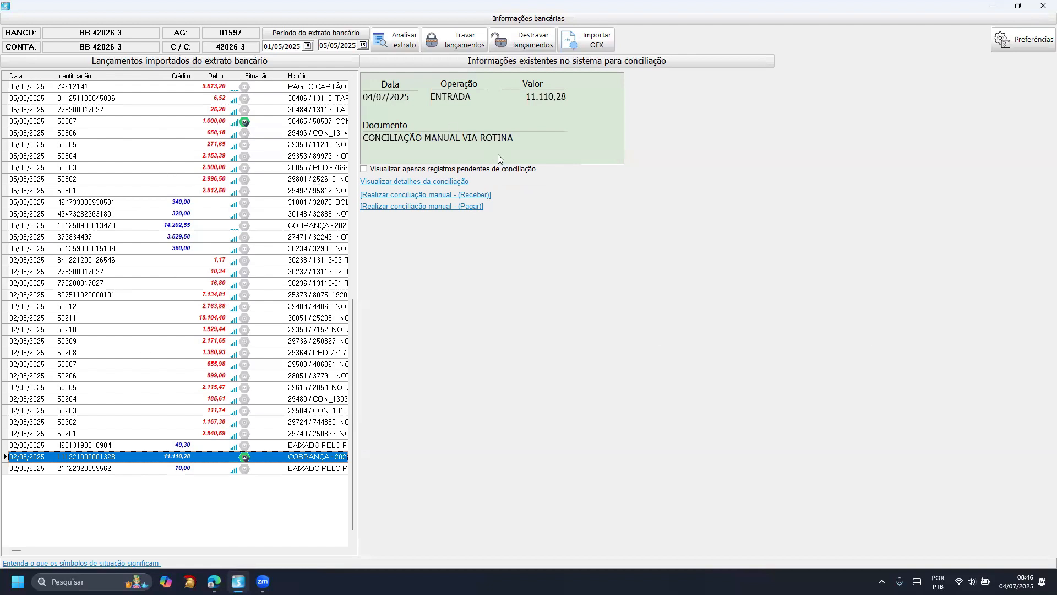
- View the manual reconciliation window for payables and the automatic reconciliation preferences, leaving both without changes
left_click(438, 208)
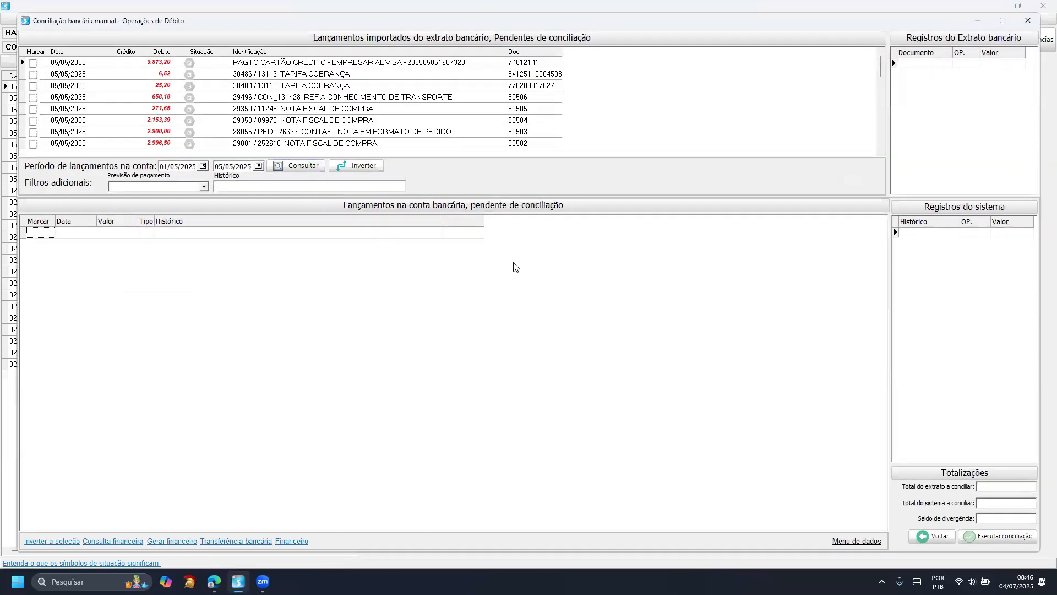
left_click(1028, 22)
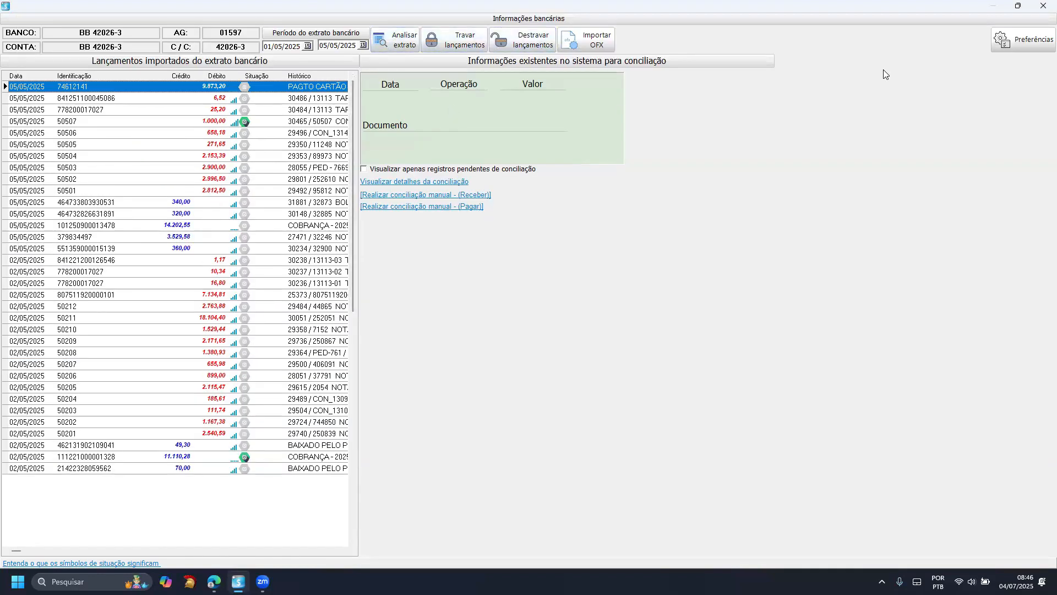
left_click(1023, 51)
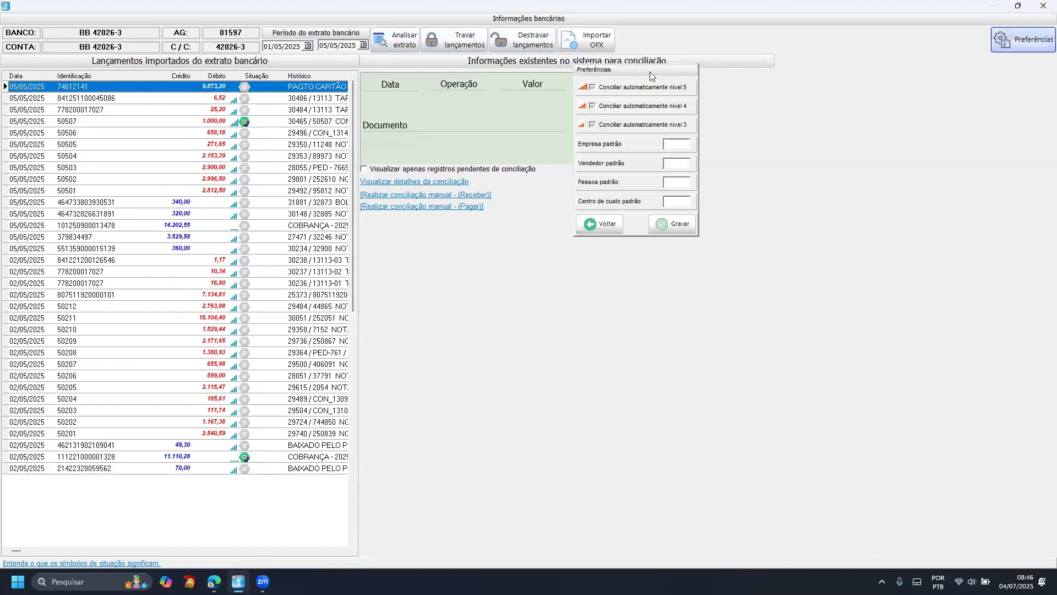
left_click(603, 224)
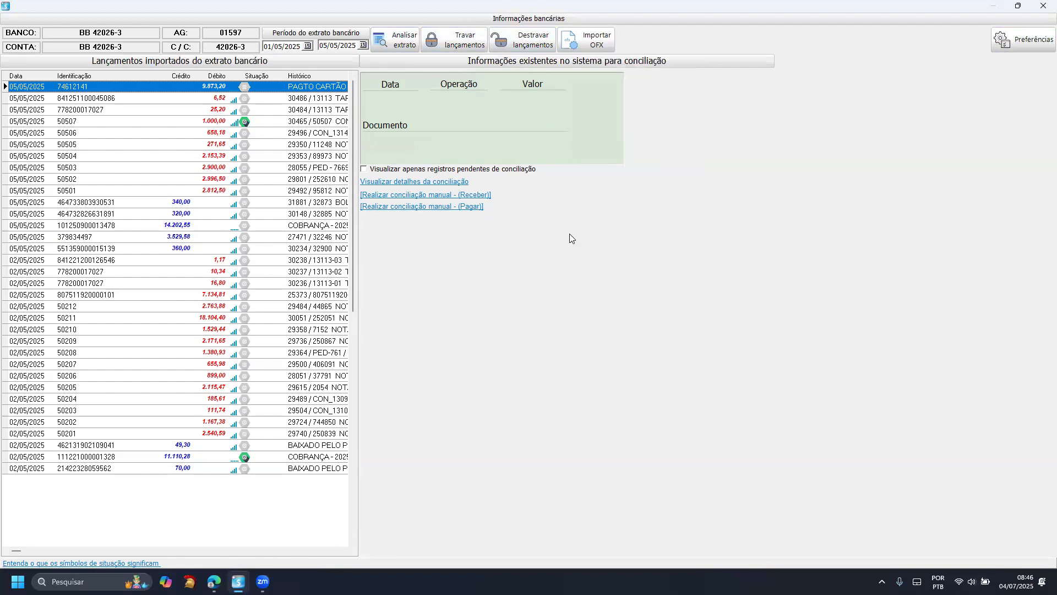
- Examine the suggested system records of the 05/05/2025 debits, including 2.996,50, 271,65, 25,20 and 658,18
left_click(173, 171)
left_click(158, 193)
left_click(158, 180)
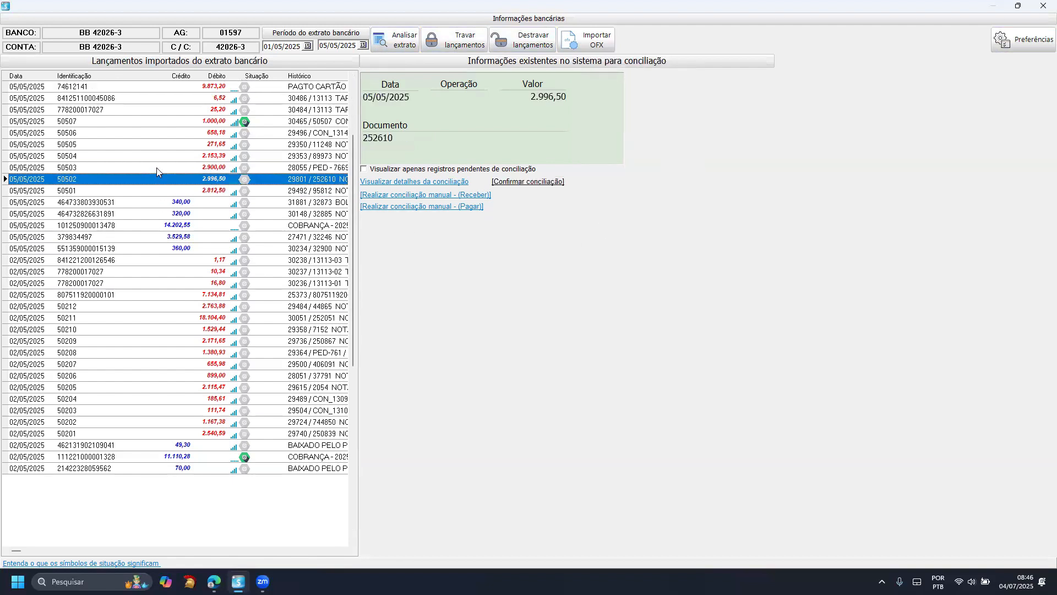
left_click(156, 167)
left_click(155, 153)
left_click(156, 145)
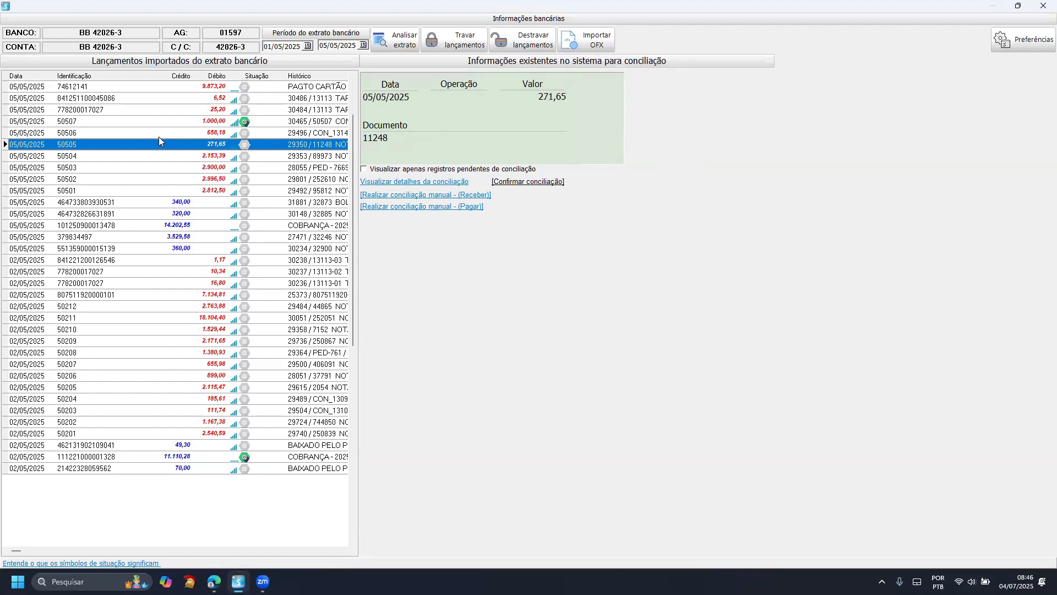
left_click(159, 135)
left_click(166, 110)
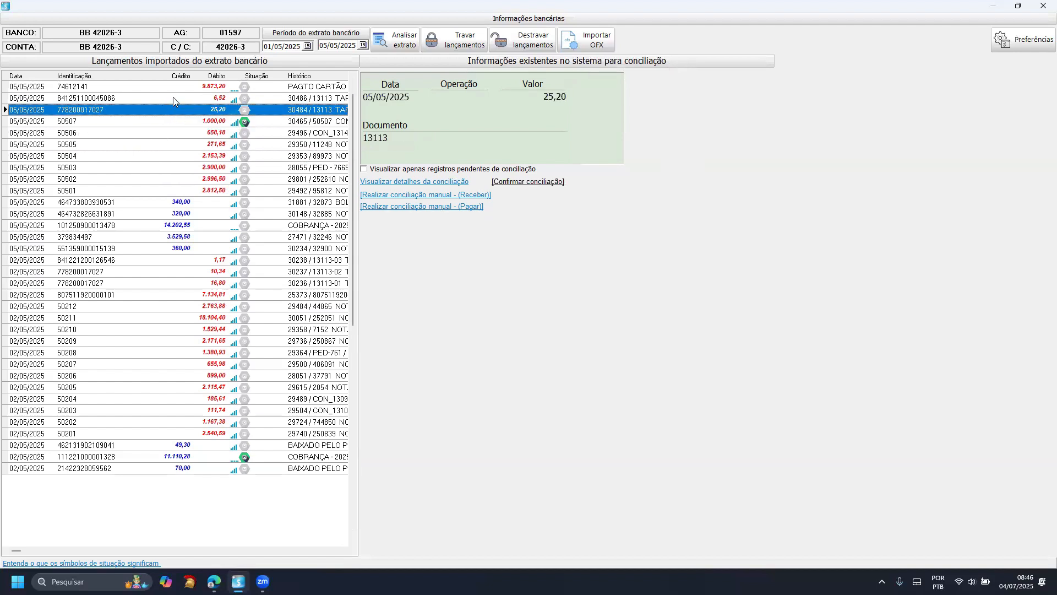
left_click(167, 134)
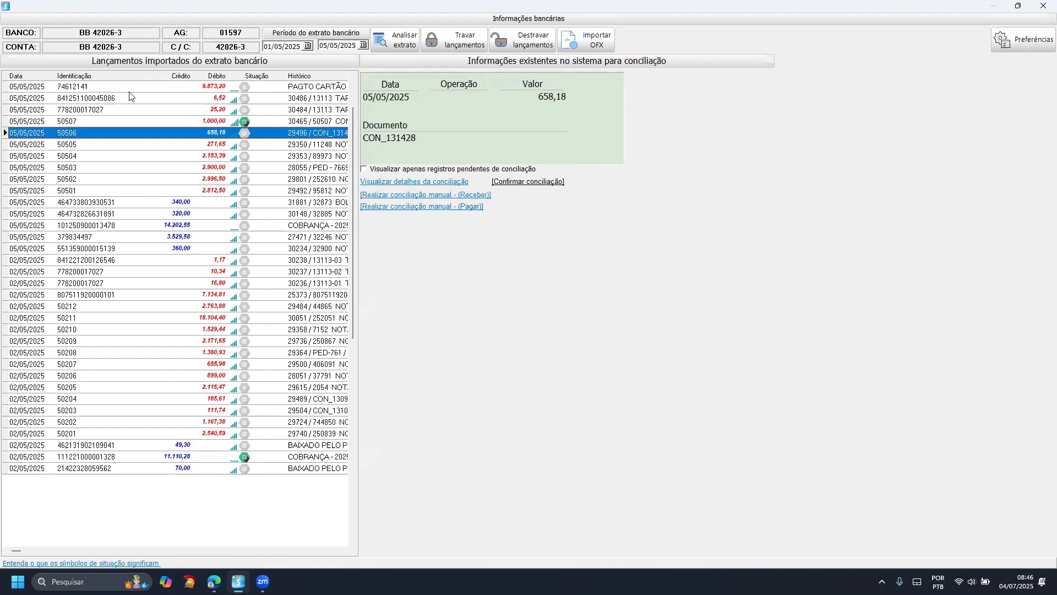
- Examine the suggested system records of the 02/05/2025 debits, including 7.134,81, 2.171,65, 10,34 and 16,80
scroll(131, 286, "down", 14)
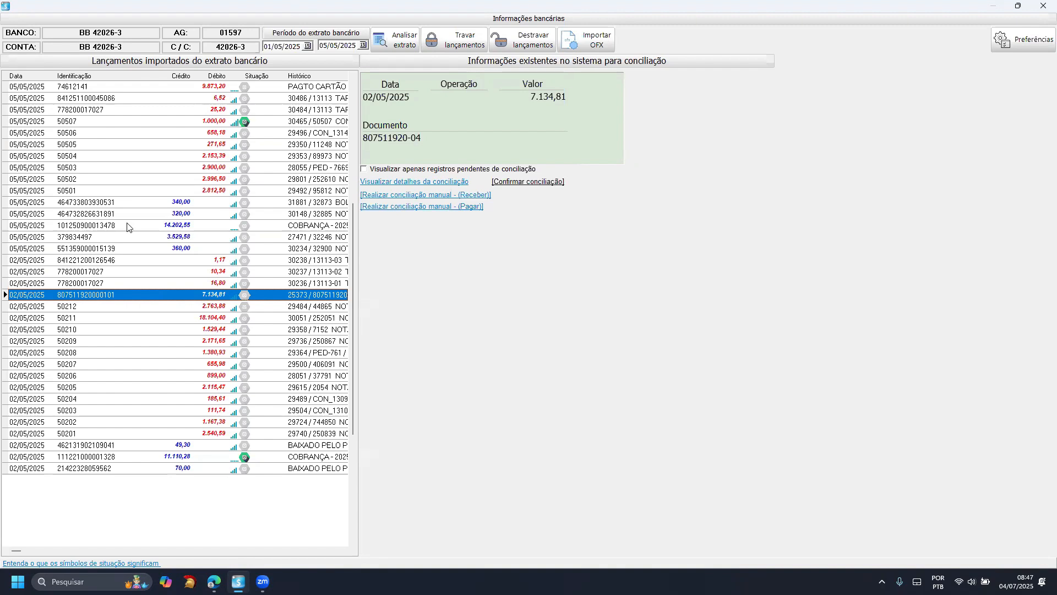
left_click(112, 342)
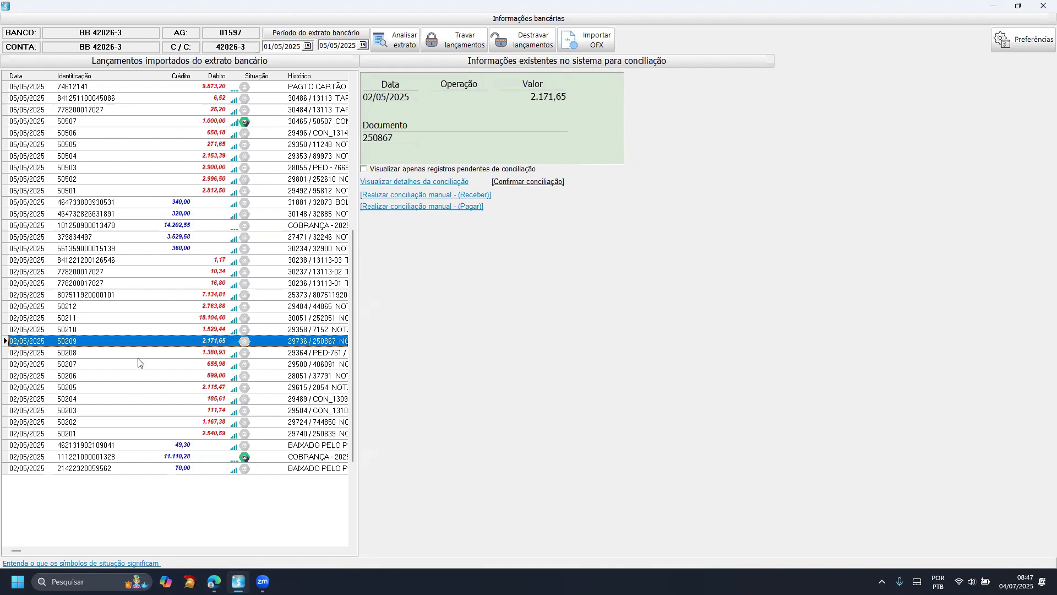
left_click(150, 272)
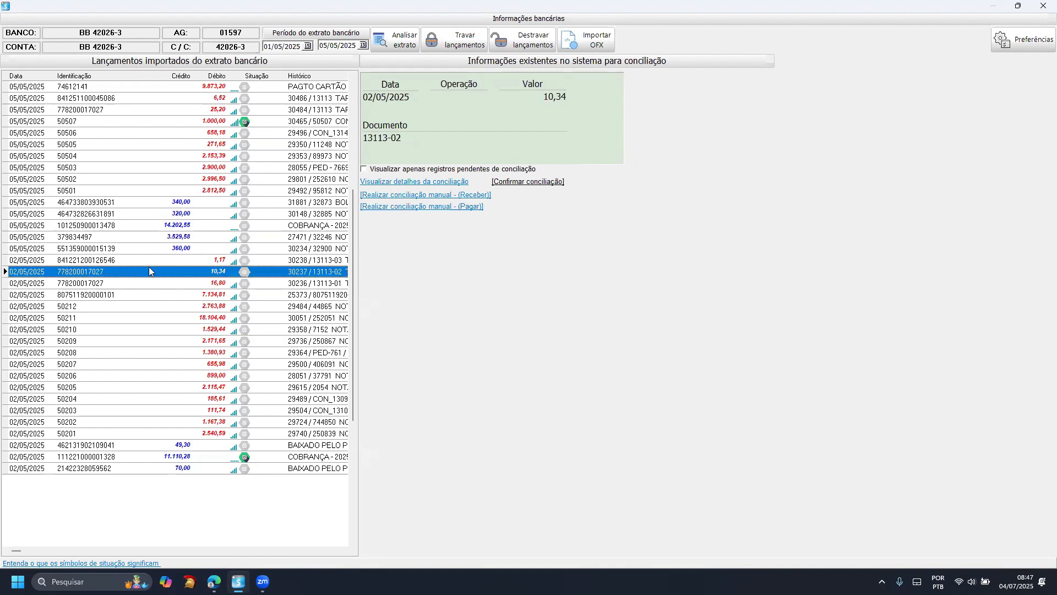
left_click(149, 265)
left_click(146, 273)
left_click(145, 285)
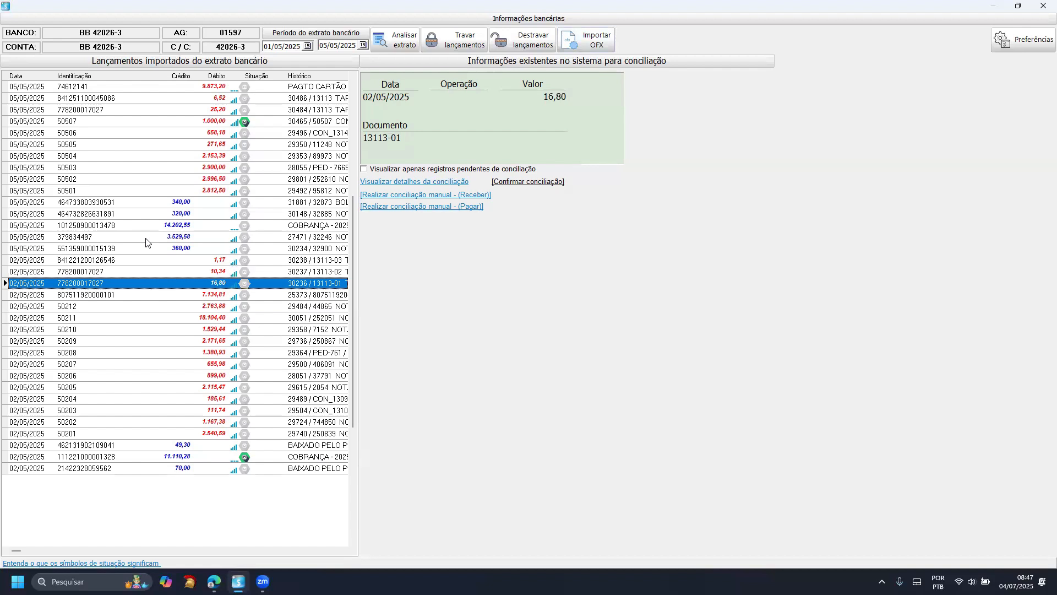
- Examine the system records suggested for the 05/05/2025 entries, including the 2.996,50, 2.153,39 and 271,65 debits and the 14.202,55 credit
left_click(113, 134)
left_click(110, 179)
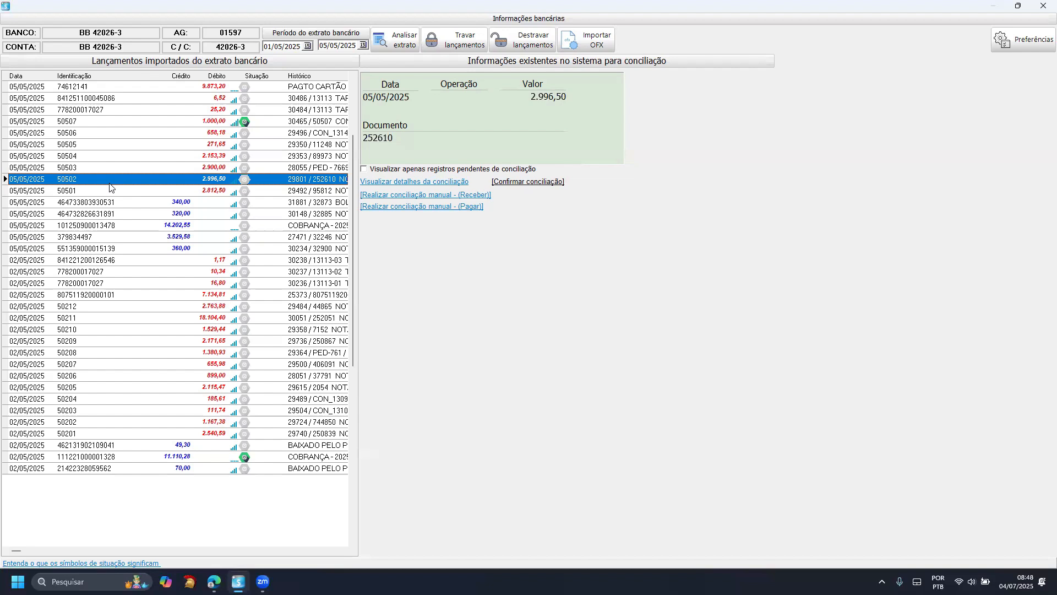
left_click(86, 156)
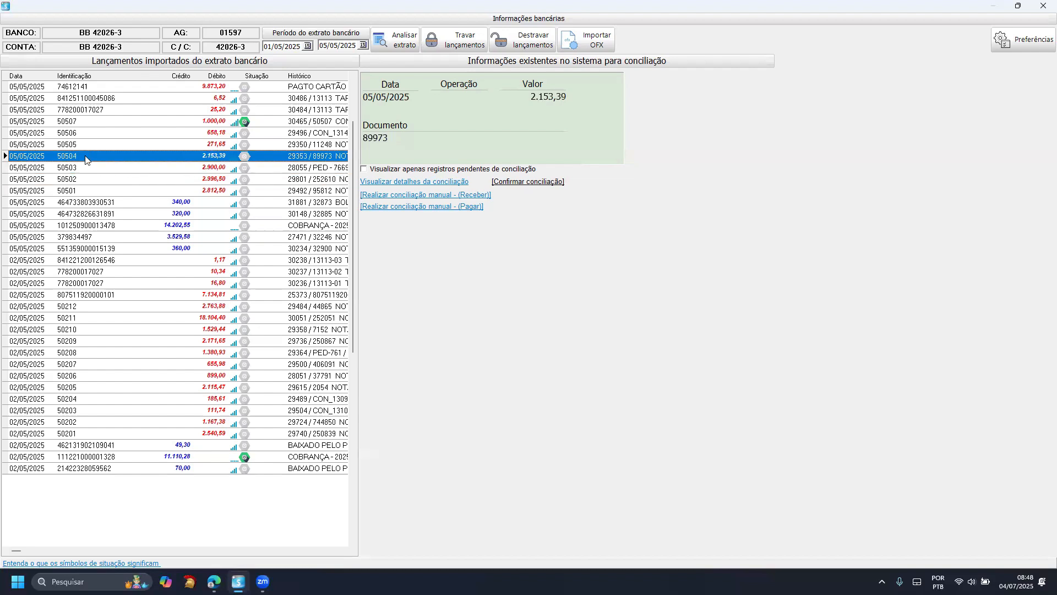
left_click(90, 133)
left_click(91, 144)
left_click(91, 180)
left_click(86, 227)
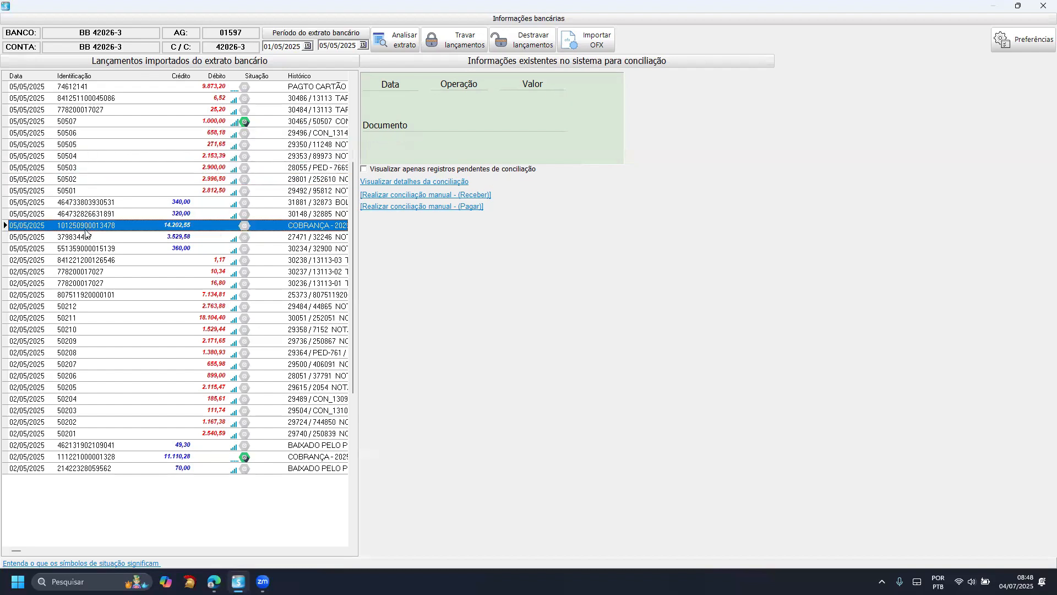
- Examine the system records suggested for the 02/05/2025 debits of 10,34, 2.763,88, 2.171,65 and 1.380,93
left_click(78, 271)
left_click(78, 306)
left_click(80, 341)
left_click(80, 352)
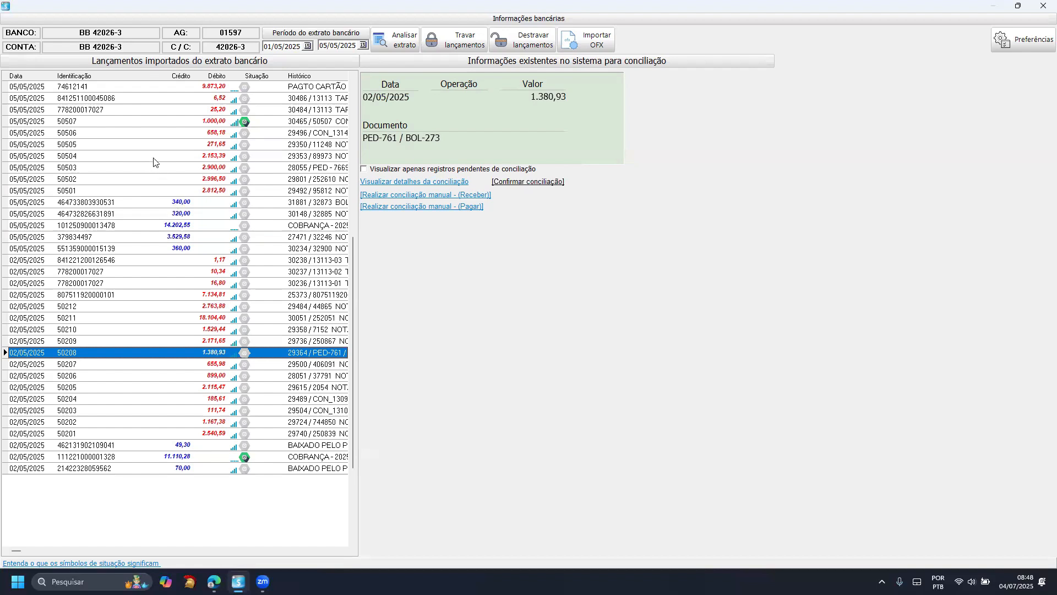
- Compare the system records suggested for the 05/05/2025 debits of 2.812,50, 2.900,00 and 2.996,50
left_click(111, 188)
left_click(111, 169)
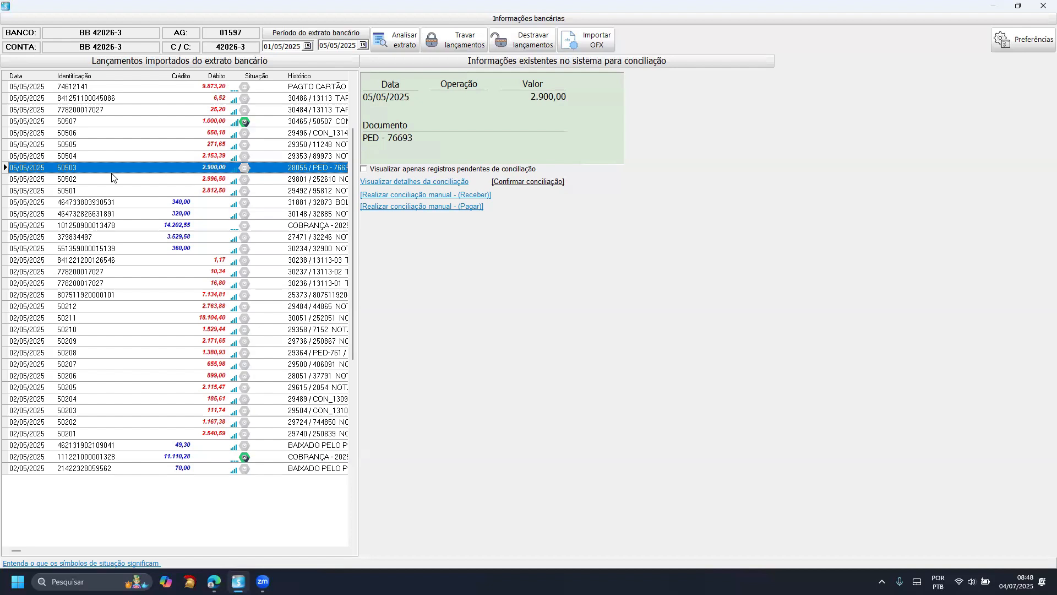
left_click(112, 177)
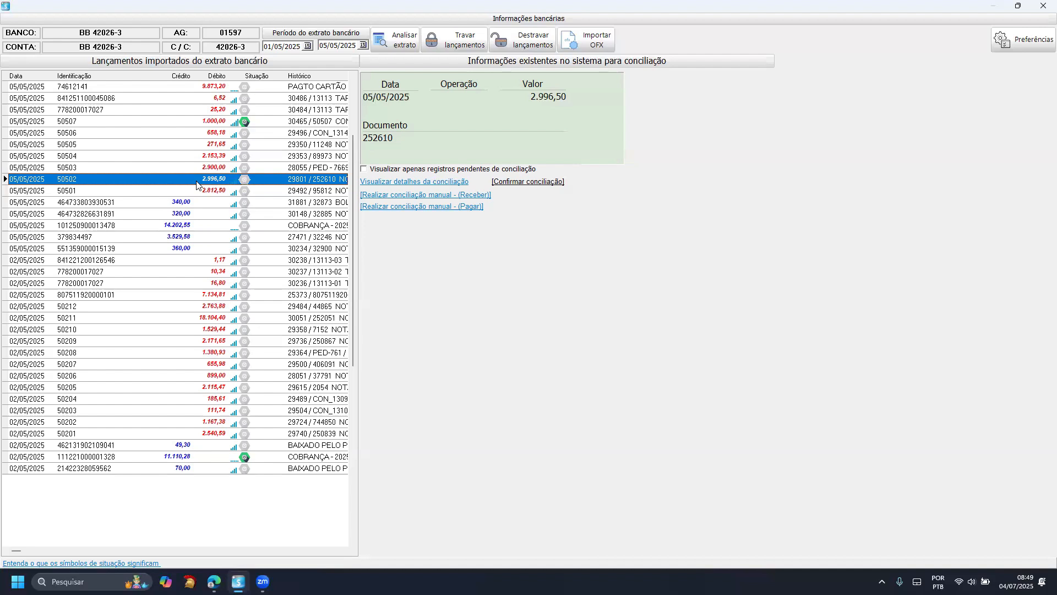
left_click(173, 167)
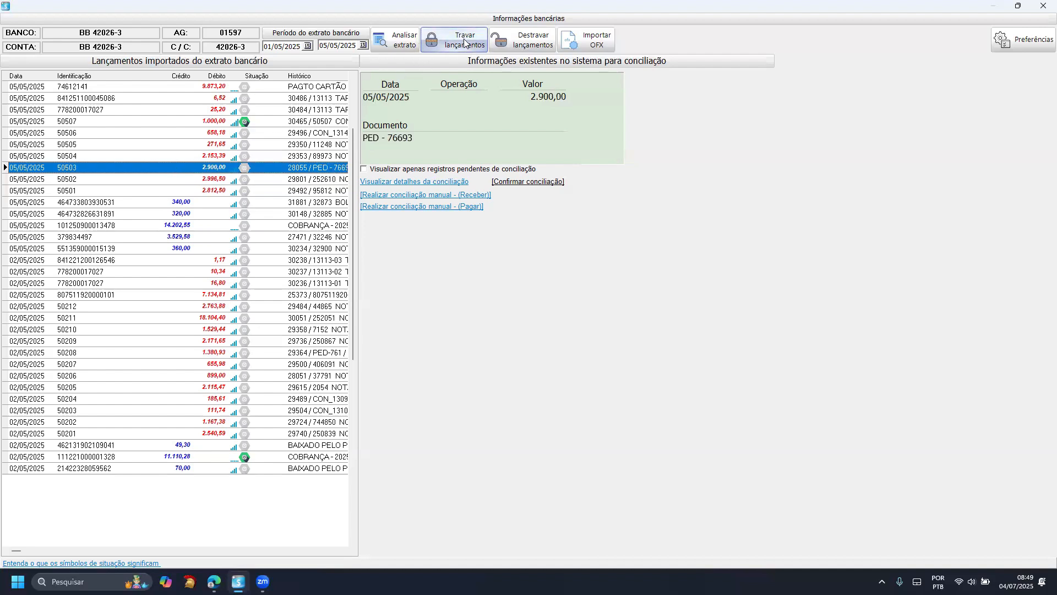
- Lock the reconciled statement entries of the selected period
left_click(438, 43)
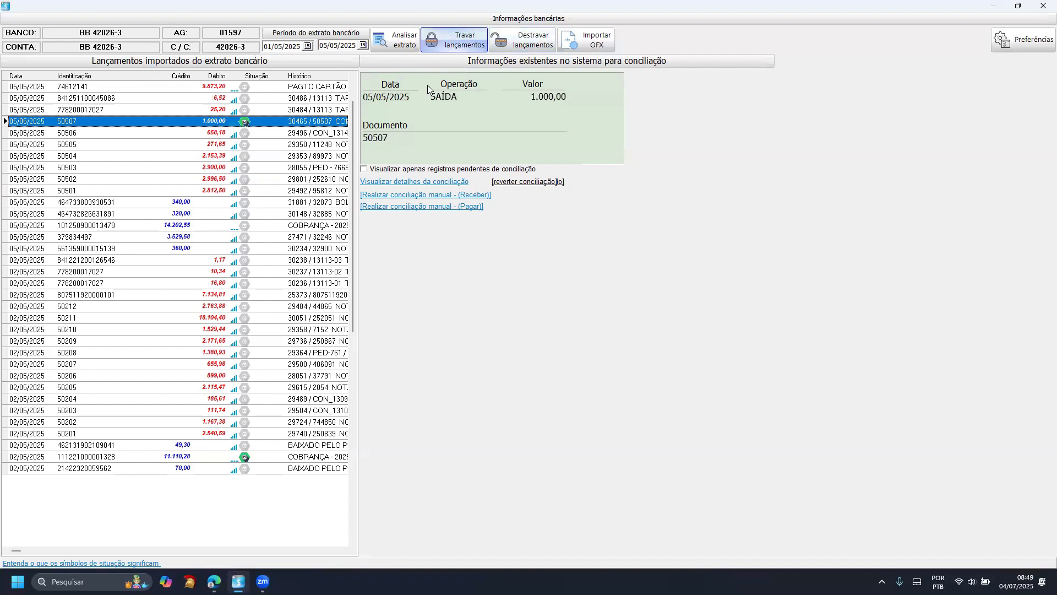
left_click(173, 123)
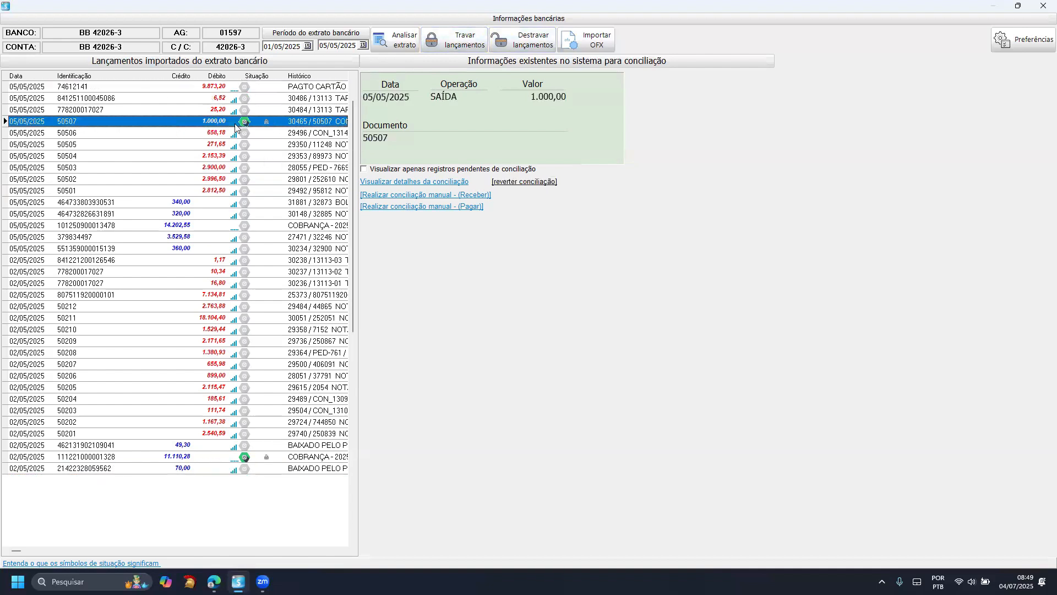
left_click(193, 146)
left_click(464, 41)
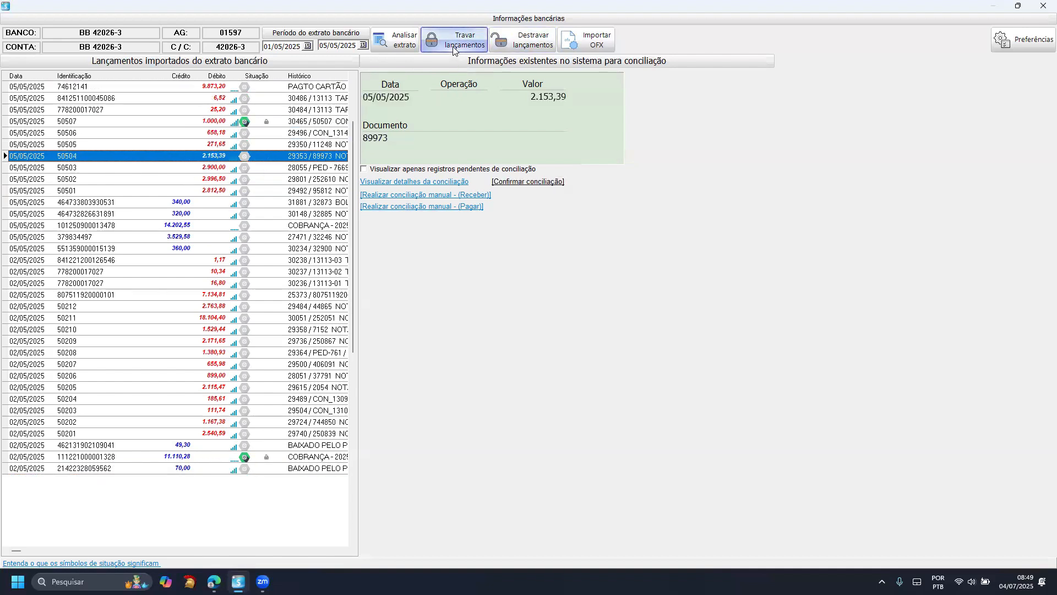
- Check the locked 11.110,28 credit of 02/05/2025 and the locked 1.000,00 debit of 05/05/2025 for available reversal options
left_click(194, 460)
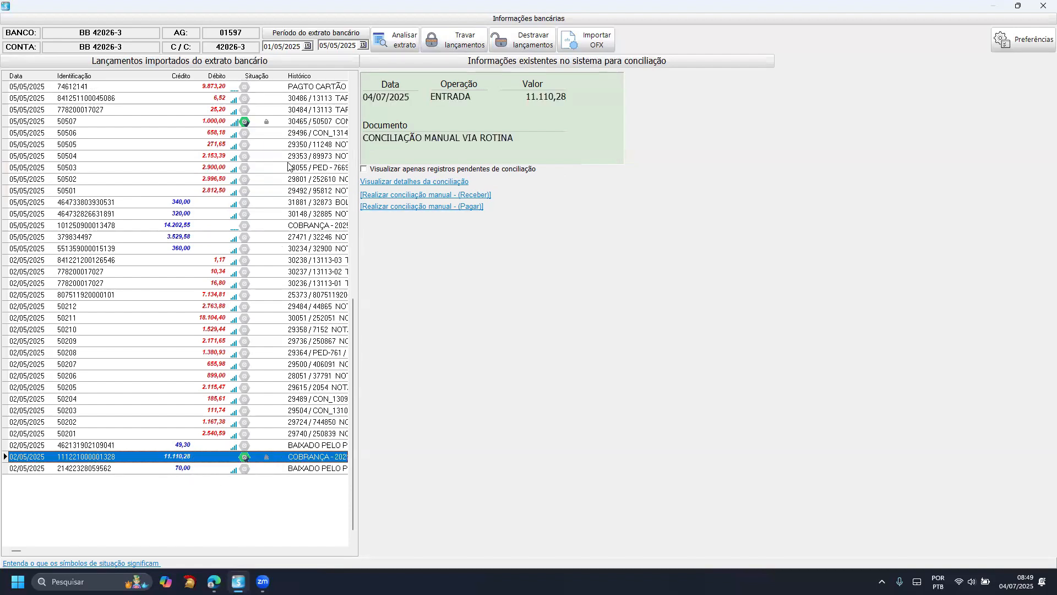
left_click(268, 124)
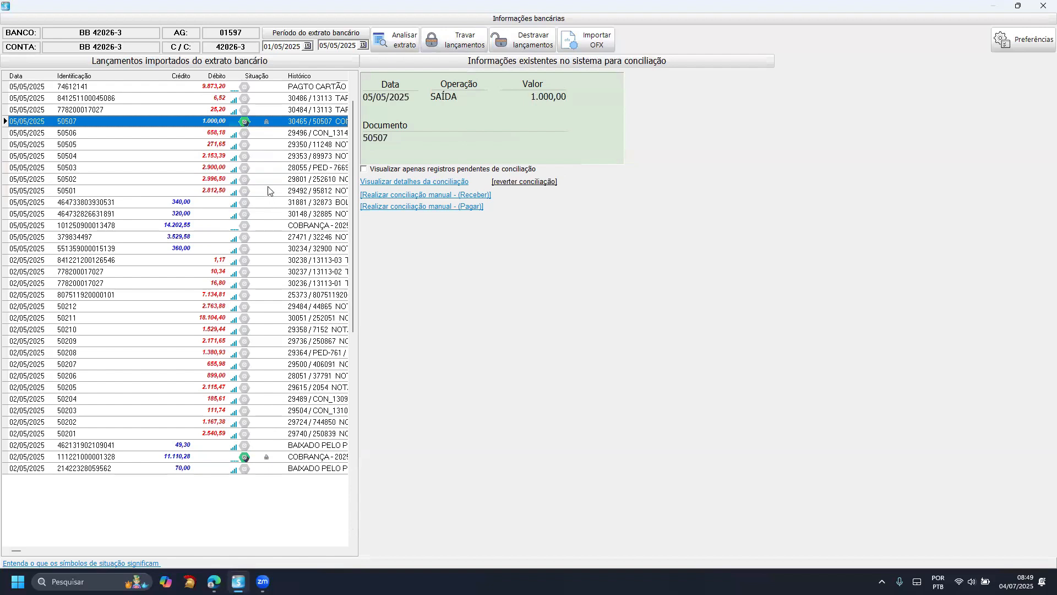
left_click(214, 459)
left_click(273, 123)
left_click(214, 457)
- Unlock the reconciled statement entries and lock them again
left_click(523, 39)
left_click(475, 49)
left_click(270, 146)
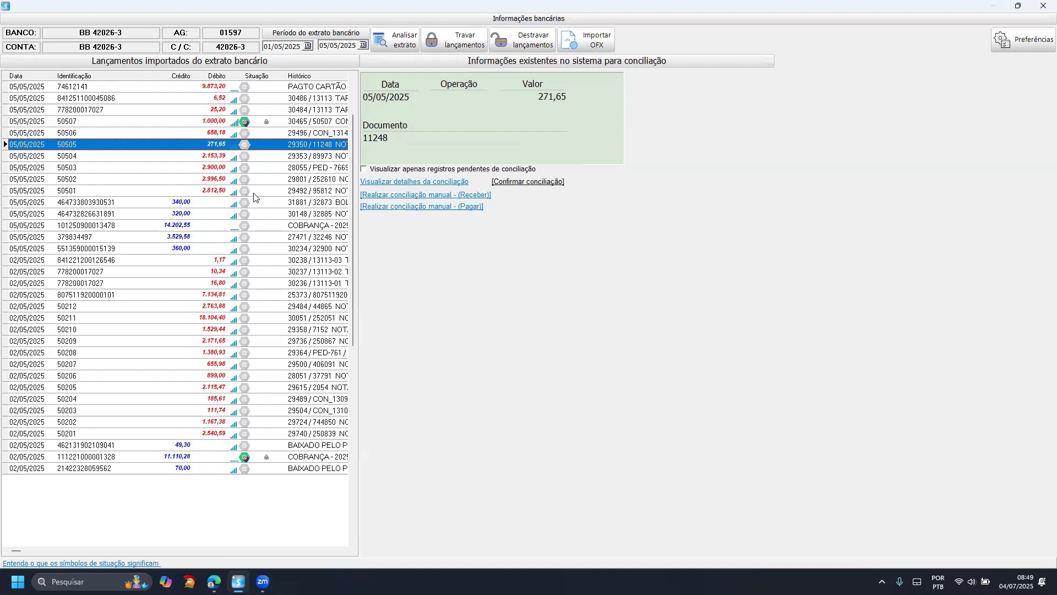
- Compare the match levels of the 1.000,00, 2.153,39 and 2.996,50 debits and view the automatic reconciliation preferences without changing them
left_click(178, 121)
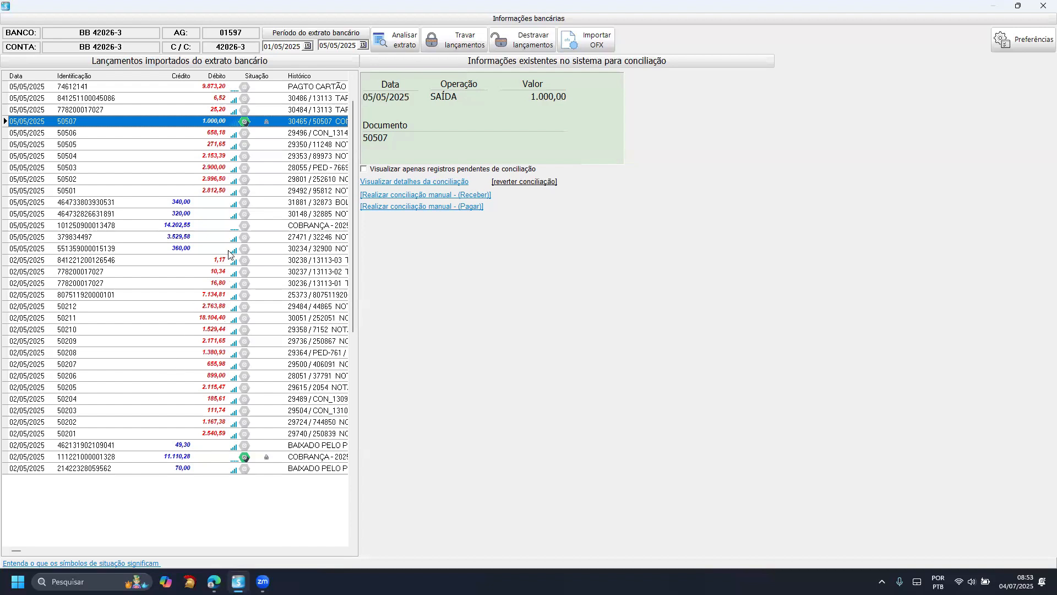
left_click(234, 156)
left_click(234, 179)
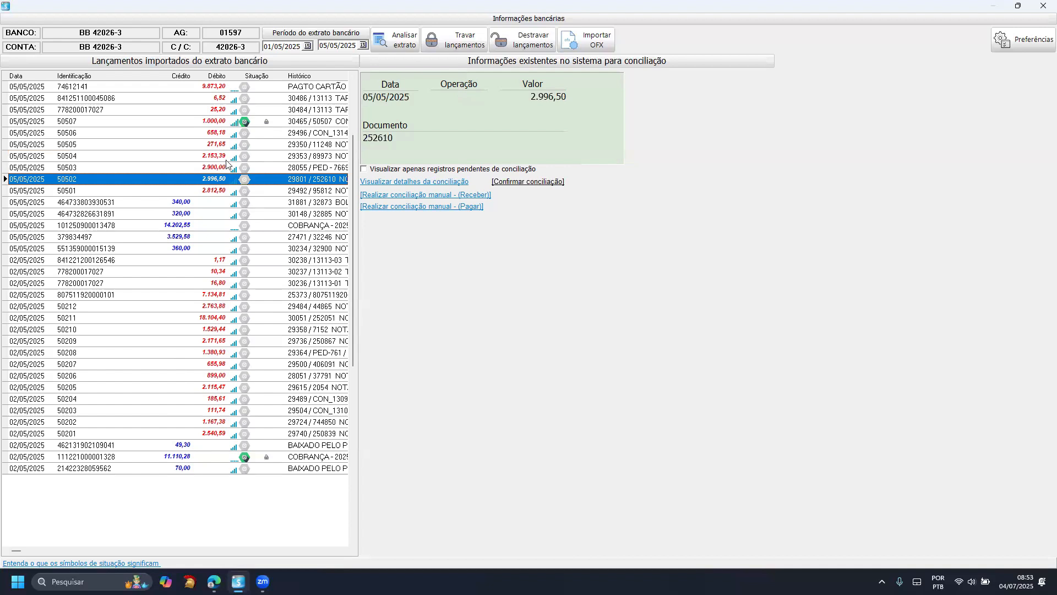
left_click(1023, 43)
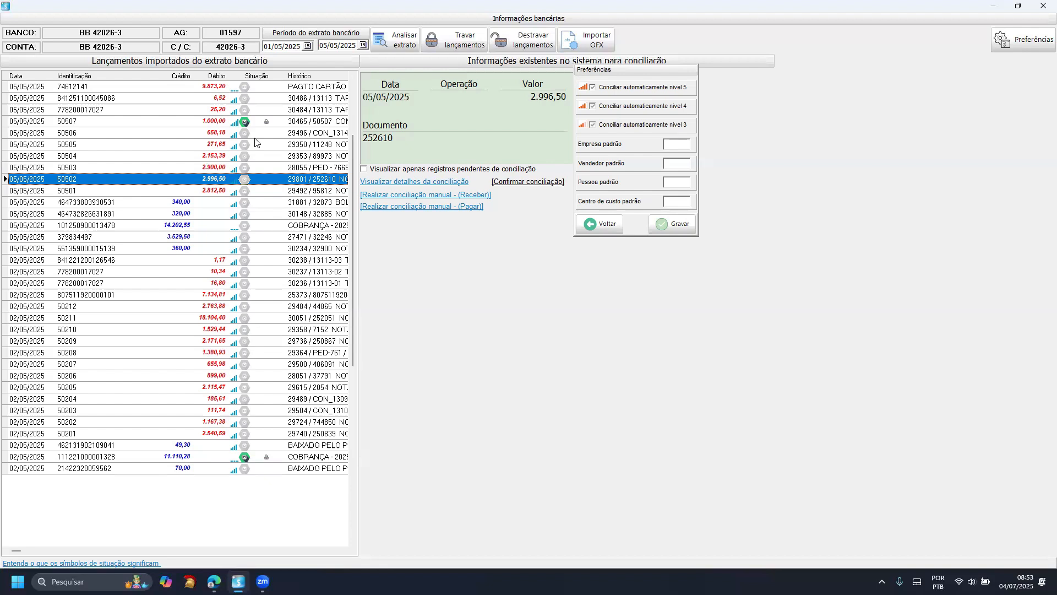
left_click(617, 224)
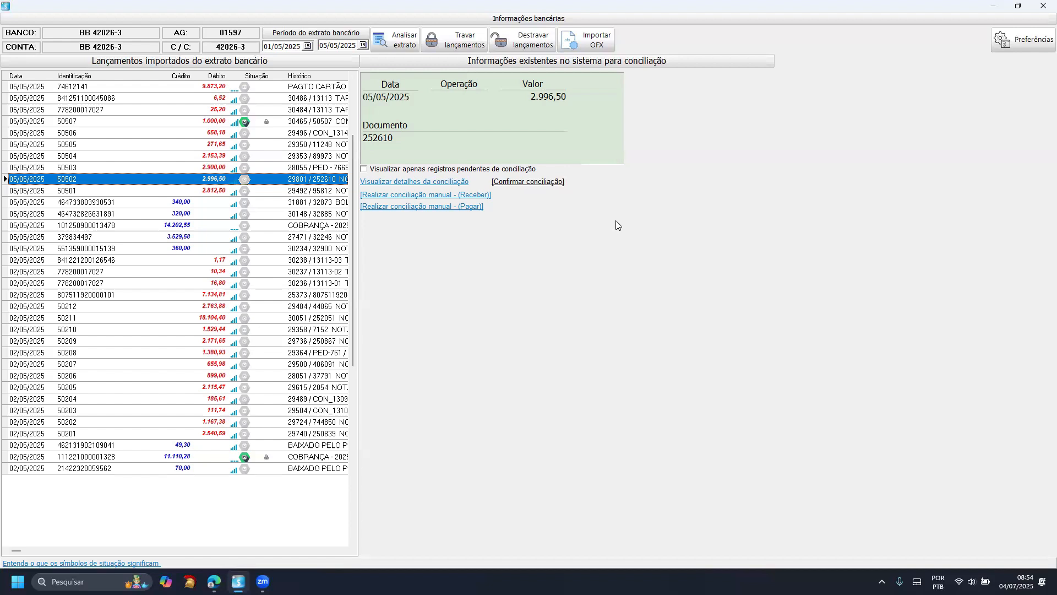
- Compare the document references of the 05/05/2025 debits of 658,18, 271,65, 2.153,39 and 1.000,00 with their system records
left_click(215, 133)
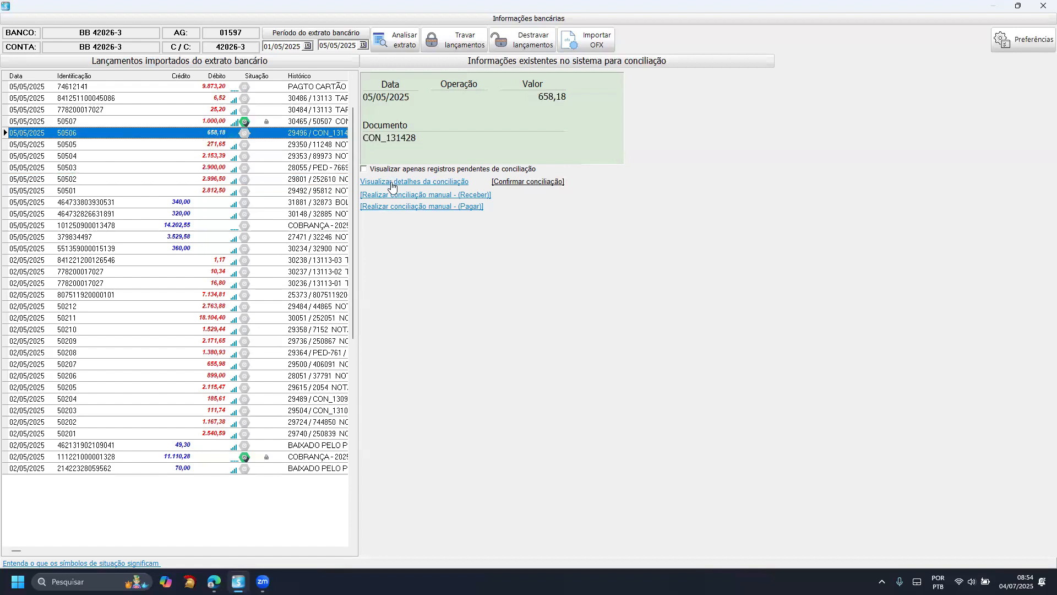
left_click(293, 145)
left_click(292, 157)
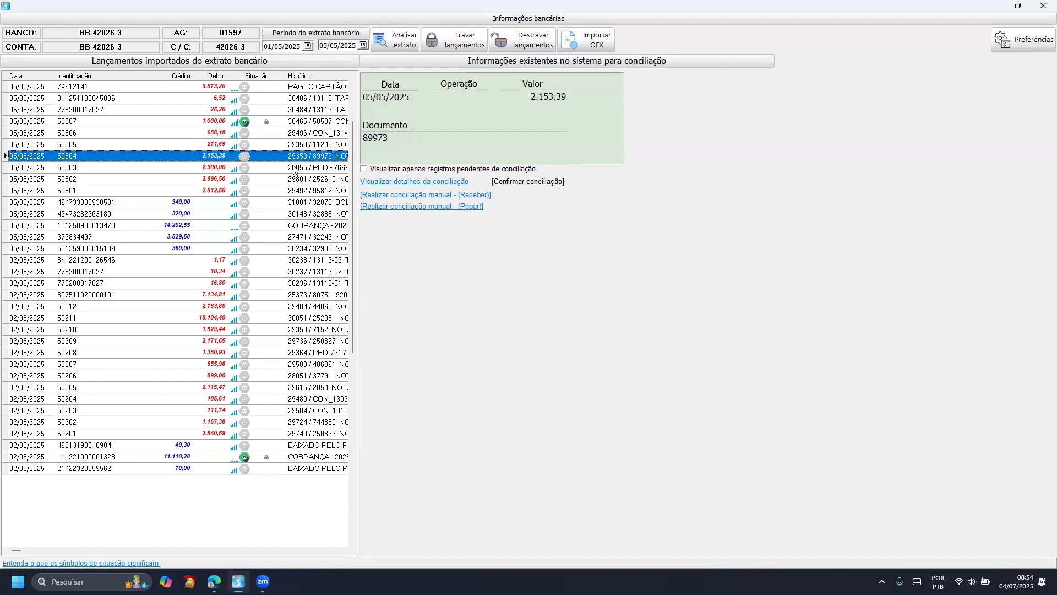
left_click(301, 145)
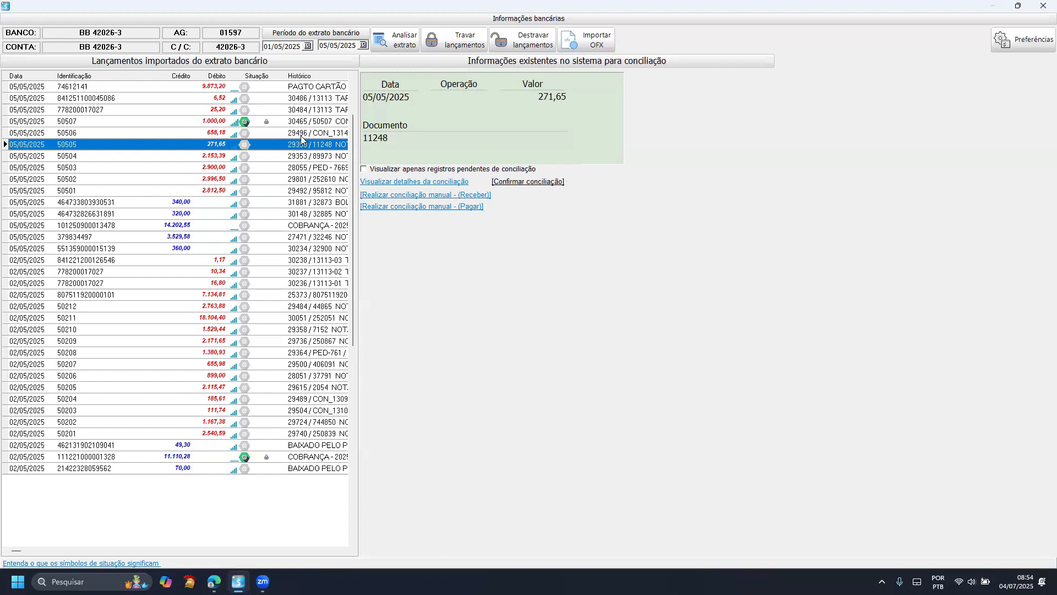
left_click(301, 136)
left_click(311, 146)
key("Down")
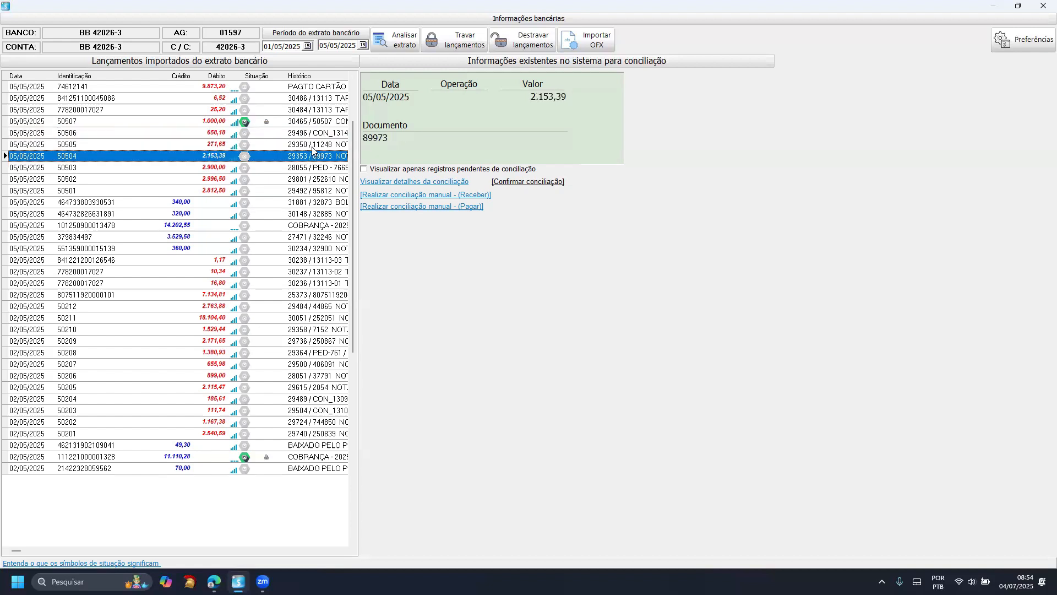
left_click(312, 145)
left_click(312, 135)
left_click(313, 124)
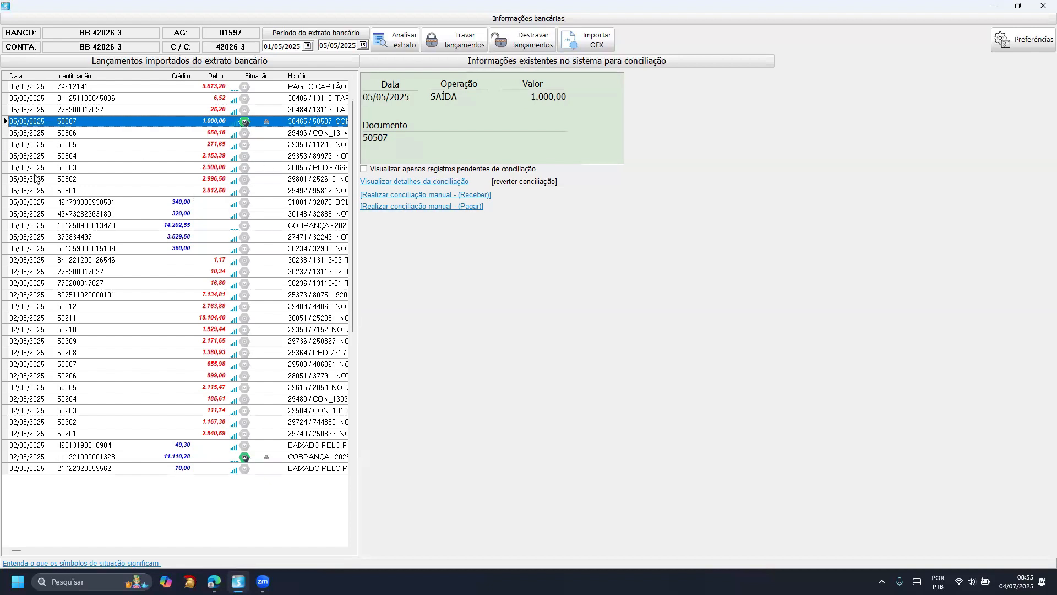
- Check the reconciliation details of the 340,00 credit of 05/05/2025 and reconcile it with the matching PIX record
left_click(170, 207)
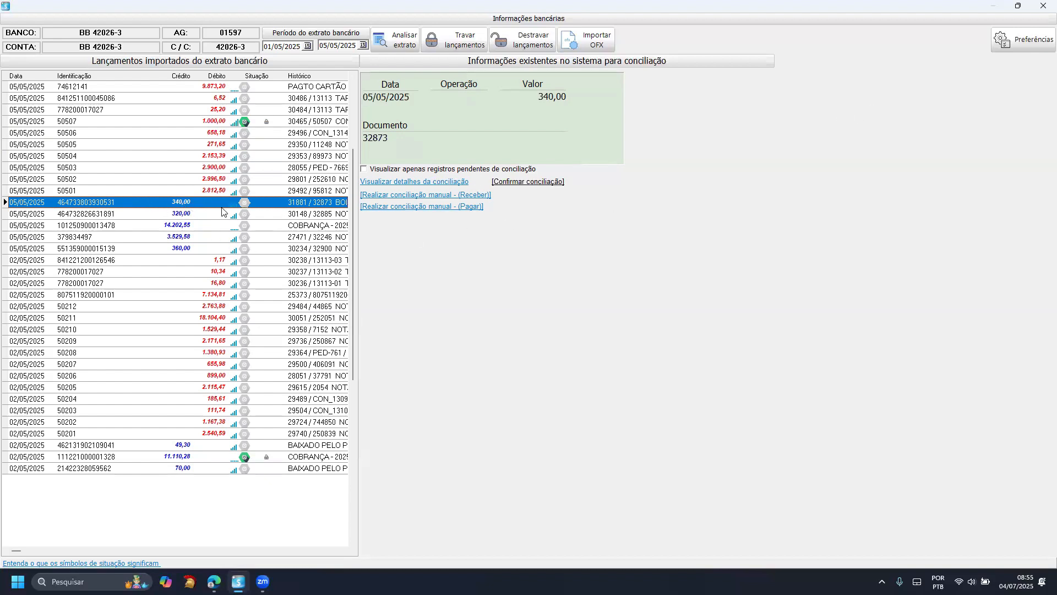
left_click(414, 182)
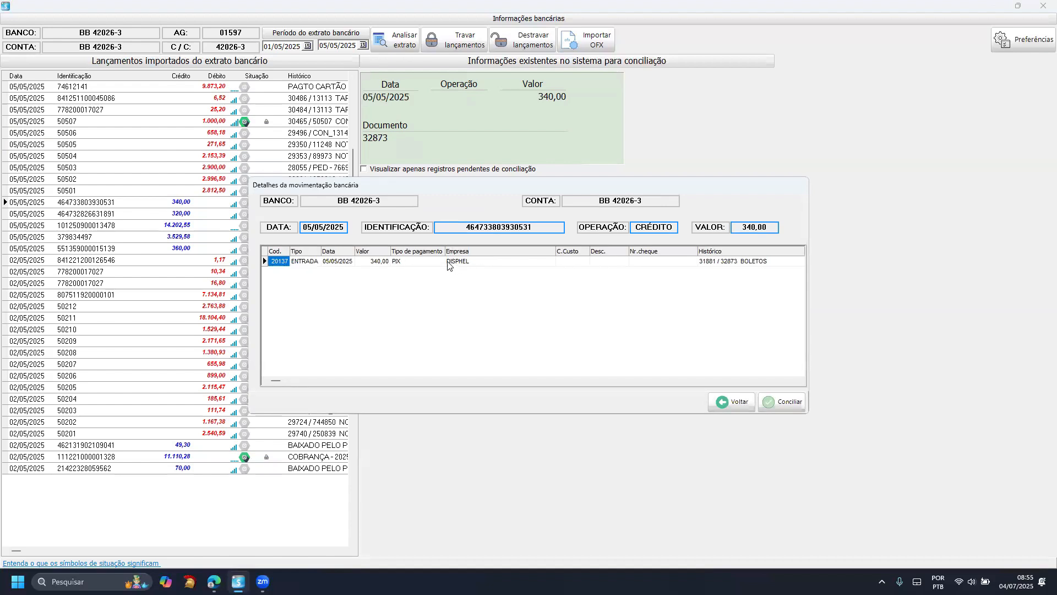
left_click(385, 262)
left_click(421, 262)
left_click(336, 262)
left_click(781, 404)
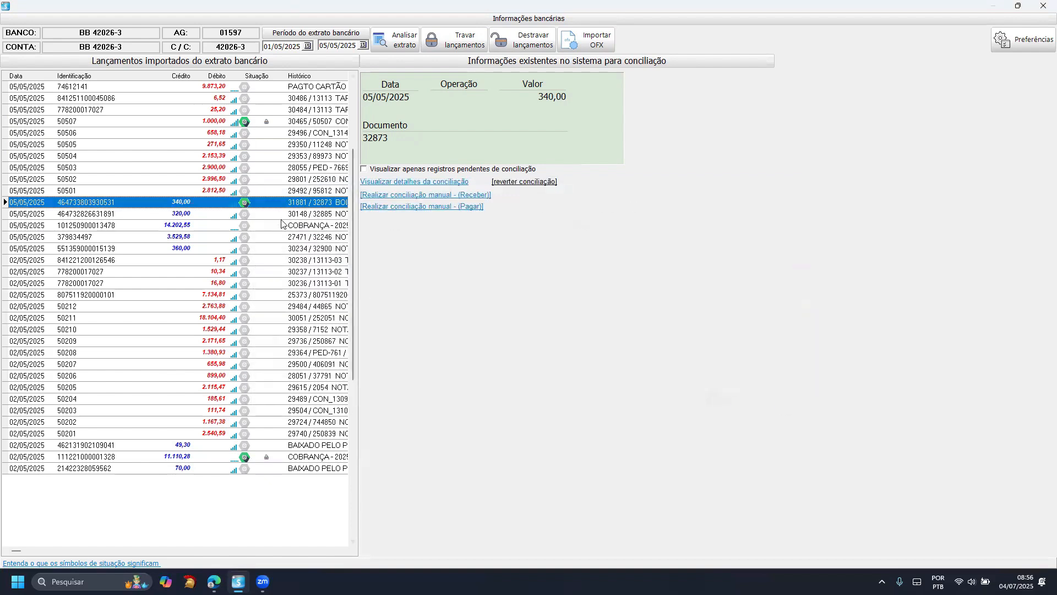
- Check the reconciliation details of the 320,00 credit of 05/05/2025 and reconcile it with the matching PIX record
left_click(263, 216)
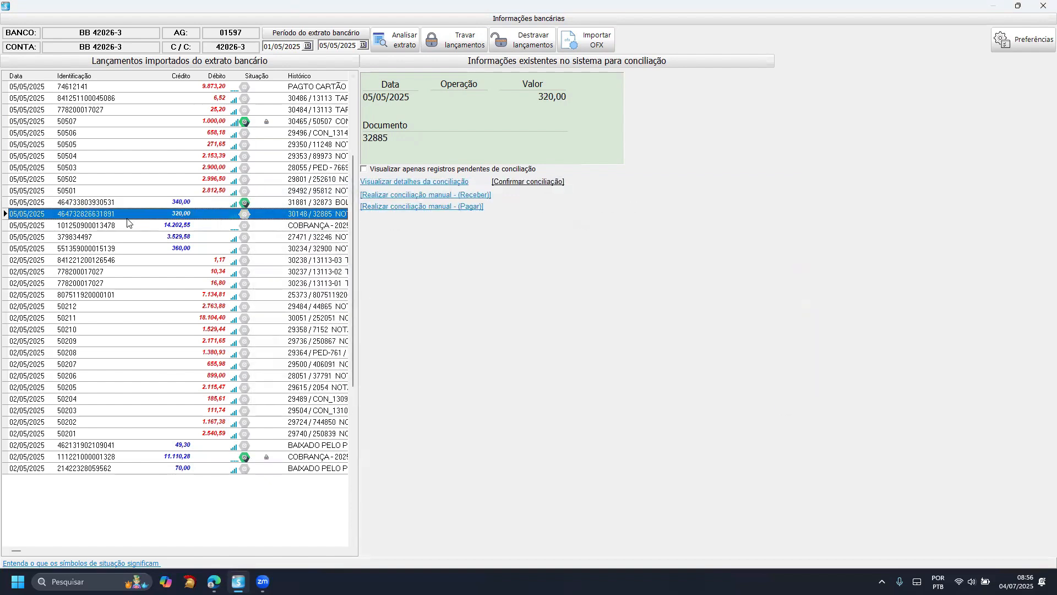
left_click(417, 182)
left_click(371, 262)
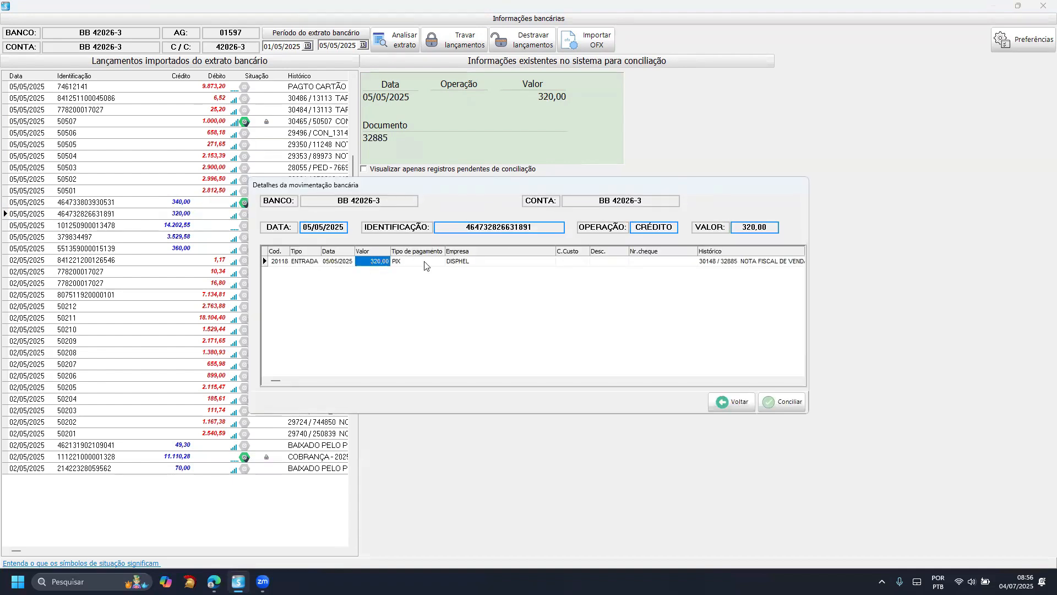
left_click(422, 262)
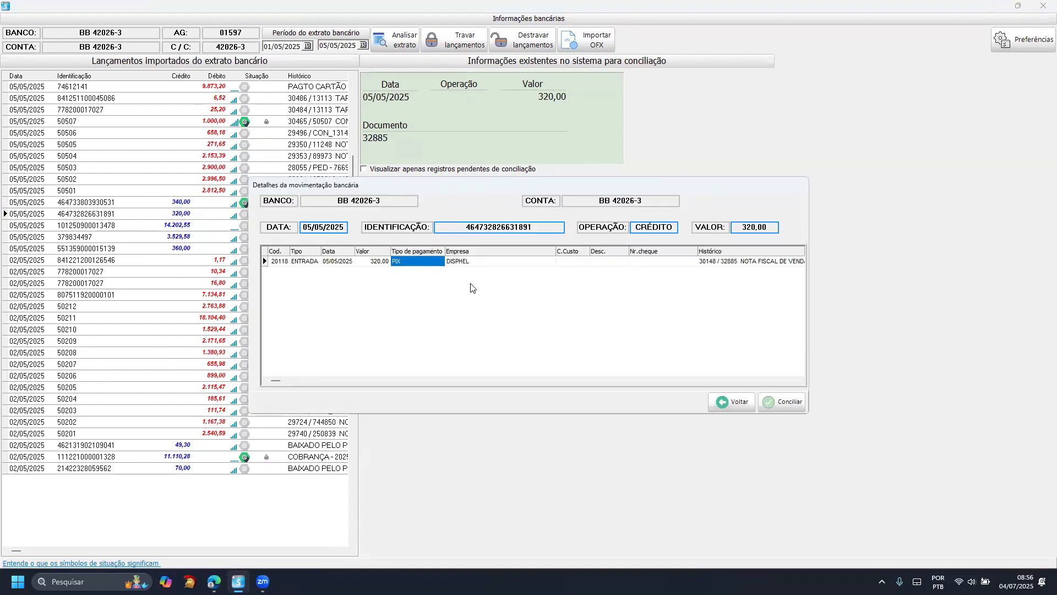
left_click(783, 410)
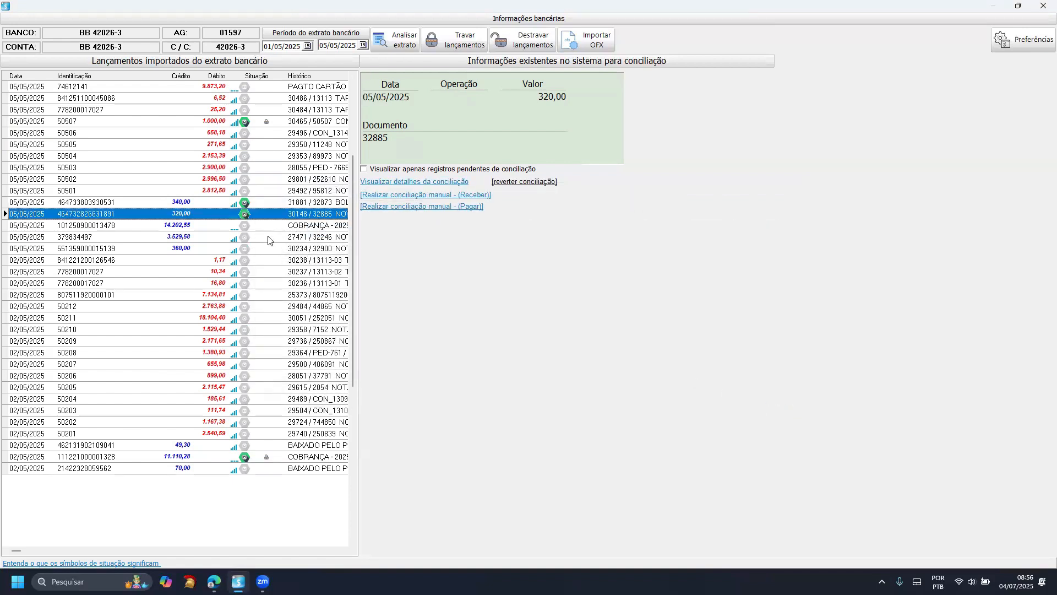
- Review the reconciled 340,00 credit and the neighbouring 05/05/2025 entries in the imported statement
left_click(215, 202)
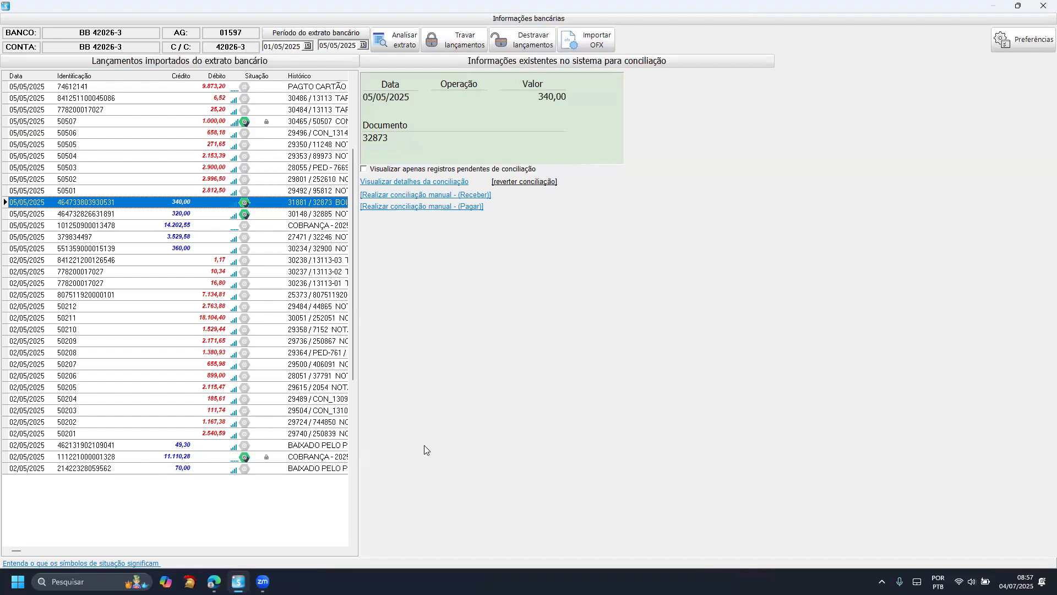
scroll(311, 313, "down", 3)
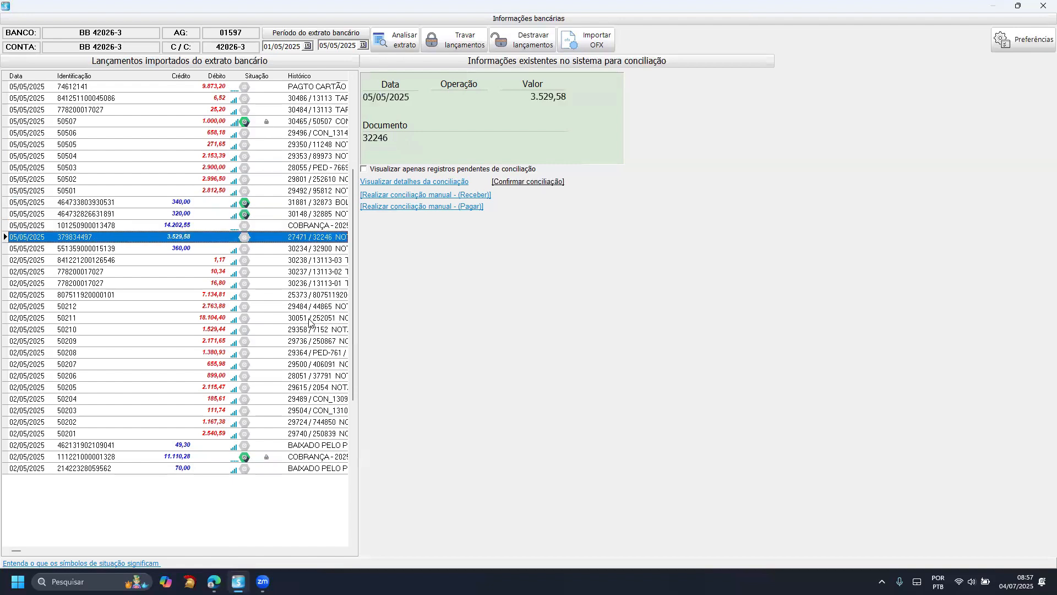
scroll(307, 330, "up", 5)
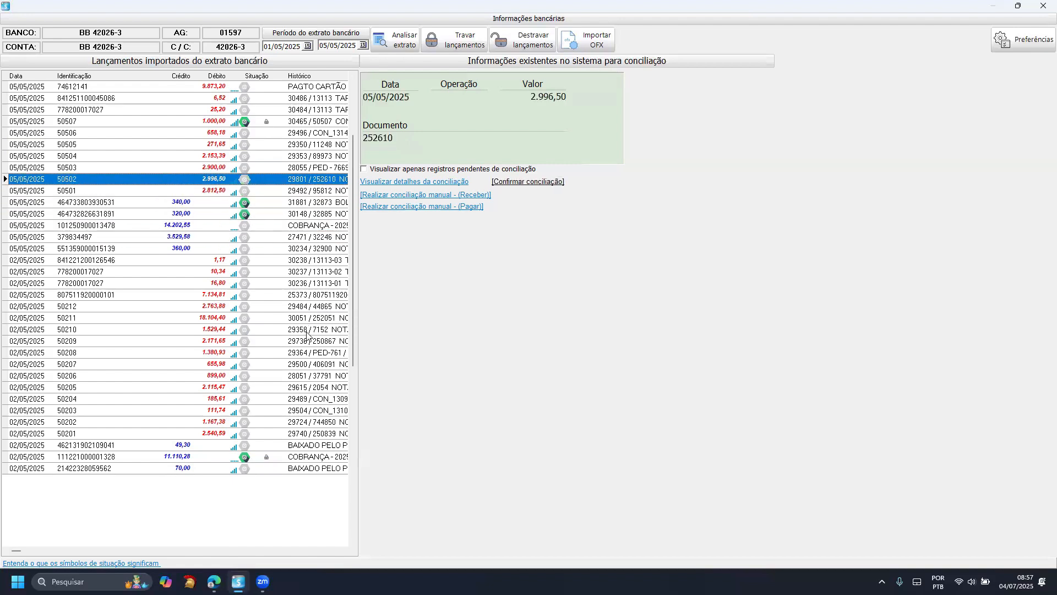
- Close the bank reconciliation window and switch to Conciliação bancária.pdf in the browser
left_click(1043, 6)
key("Escape")
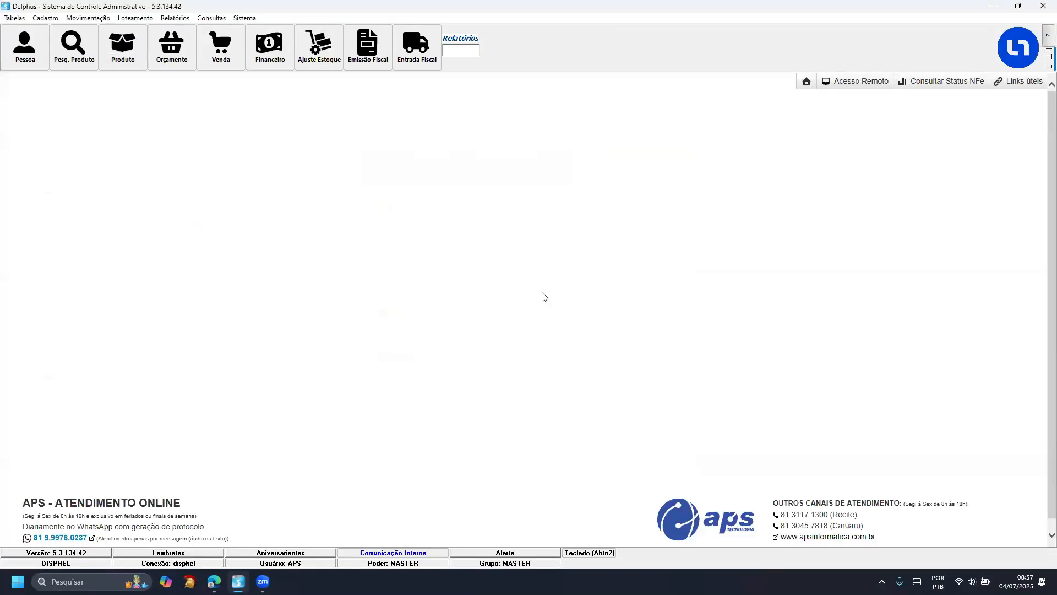
key("Escape")
left_click(530, 324)
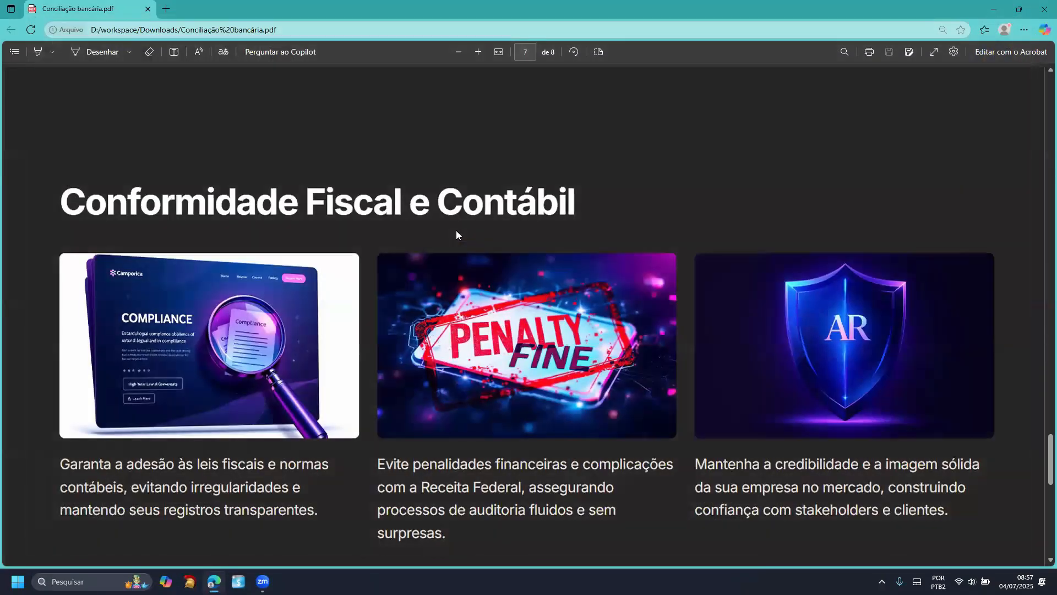